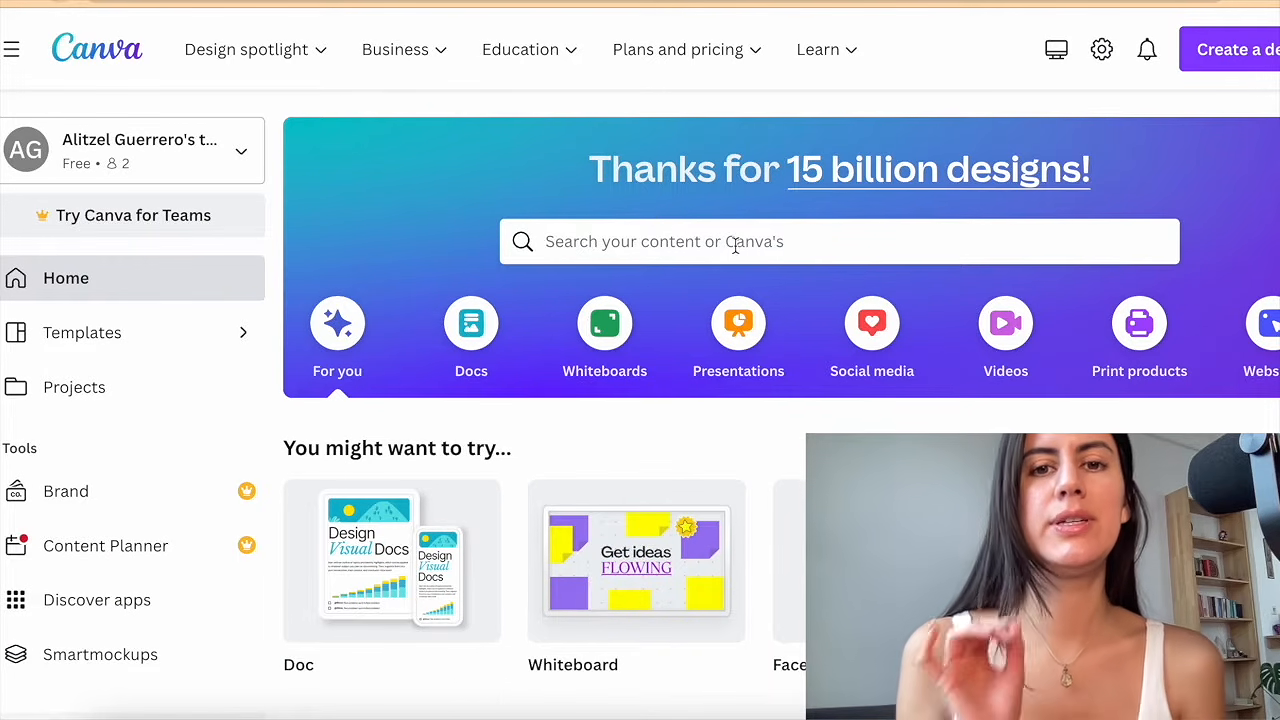
Step: Search the templates for "video" and create a blank video design
click(654, 232)
text(video)
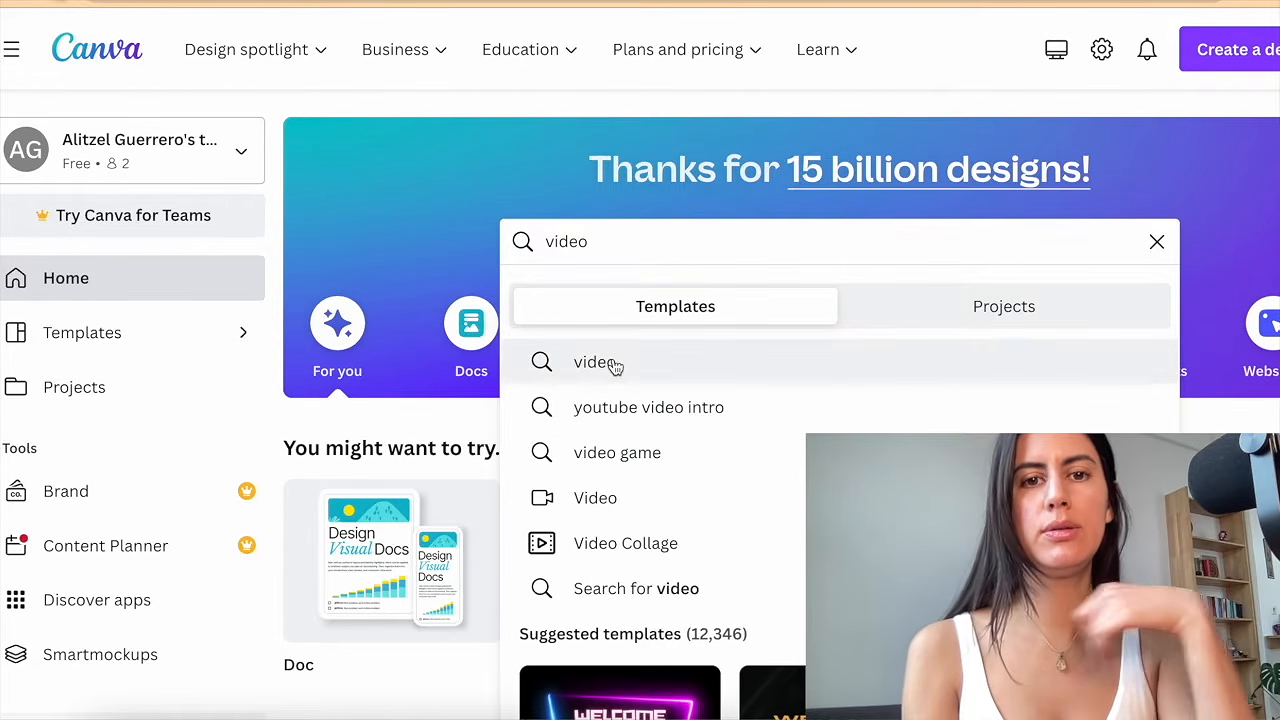
click(614, 362)
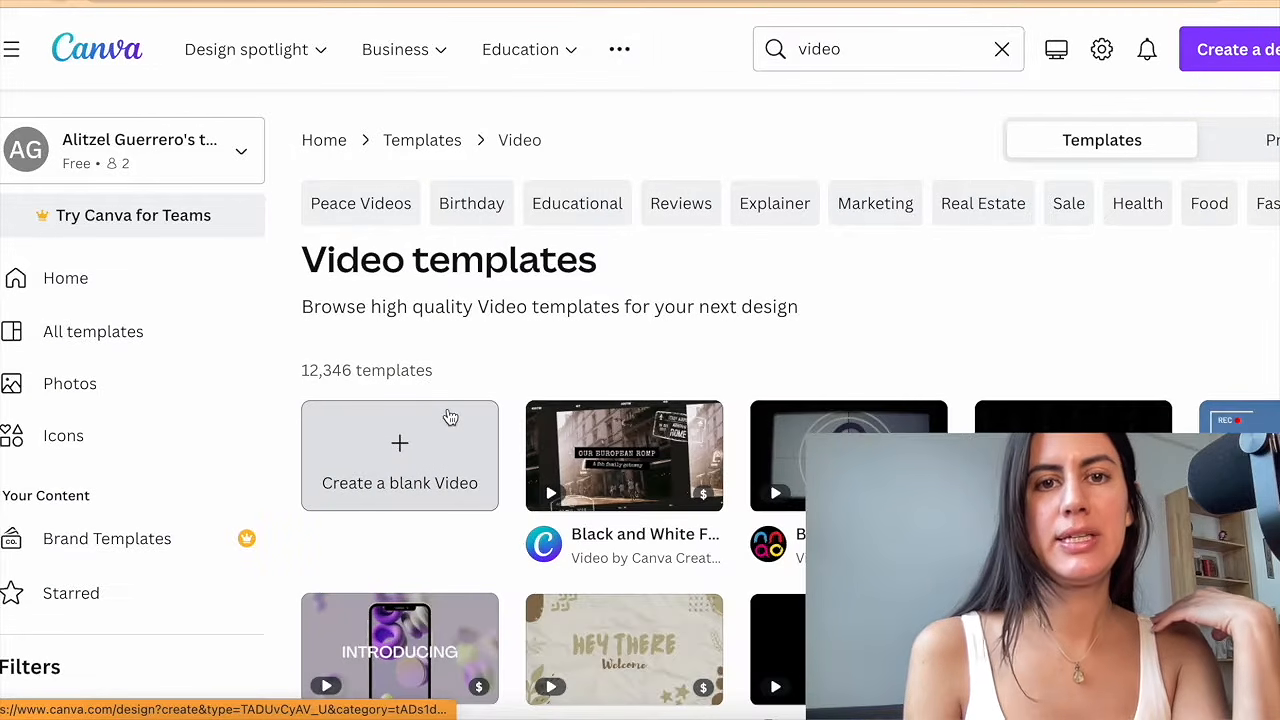
click(409, 484)
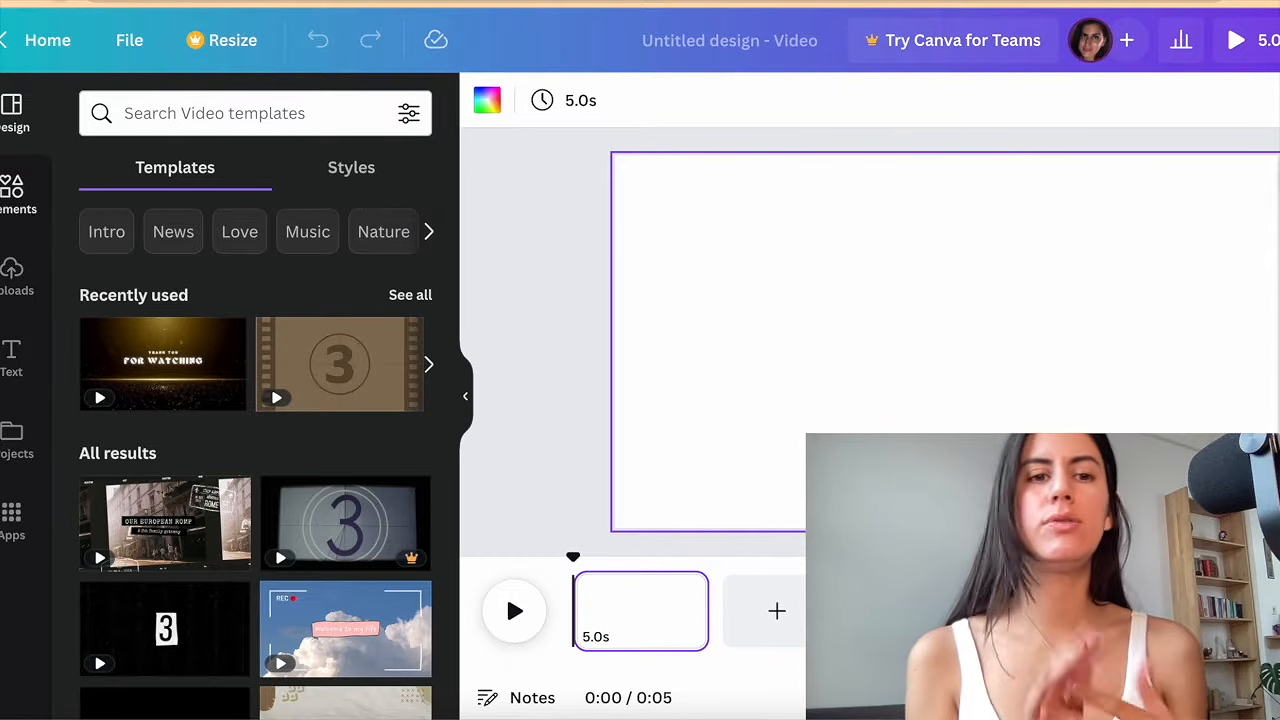
Step: Search the elements for "work out" and show only video results
click(24, 200)
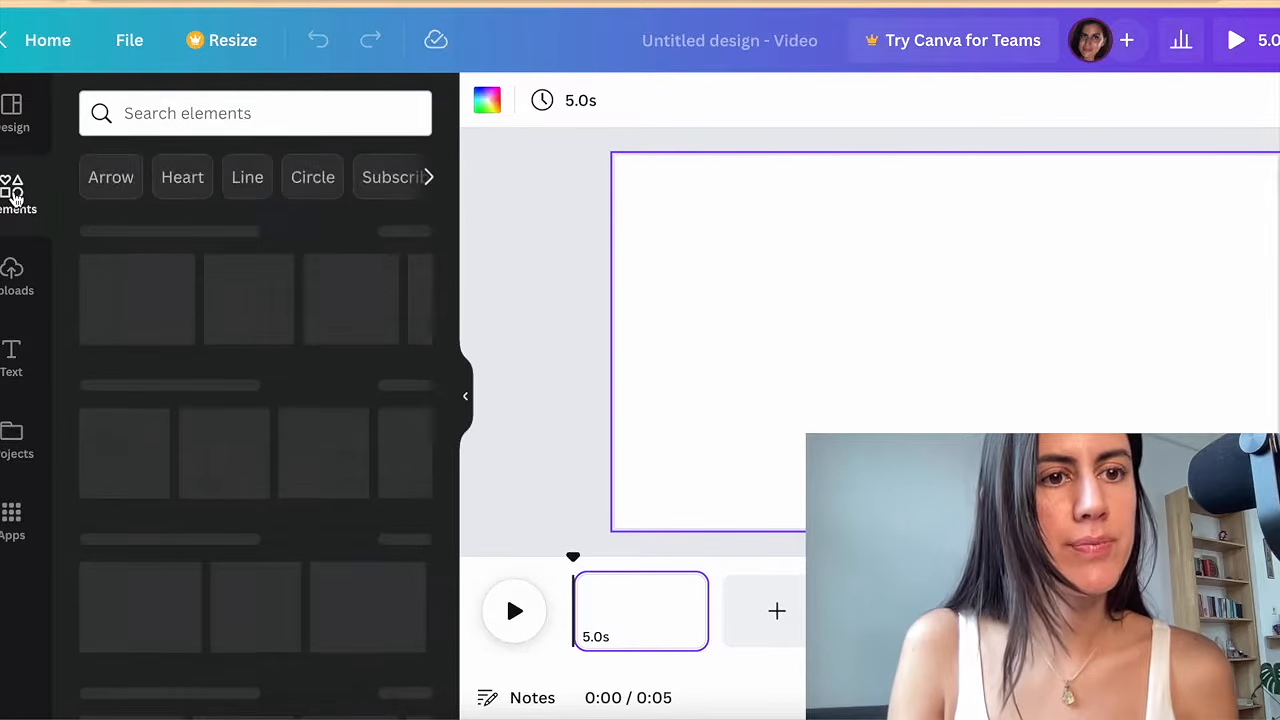
click(163, 113)
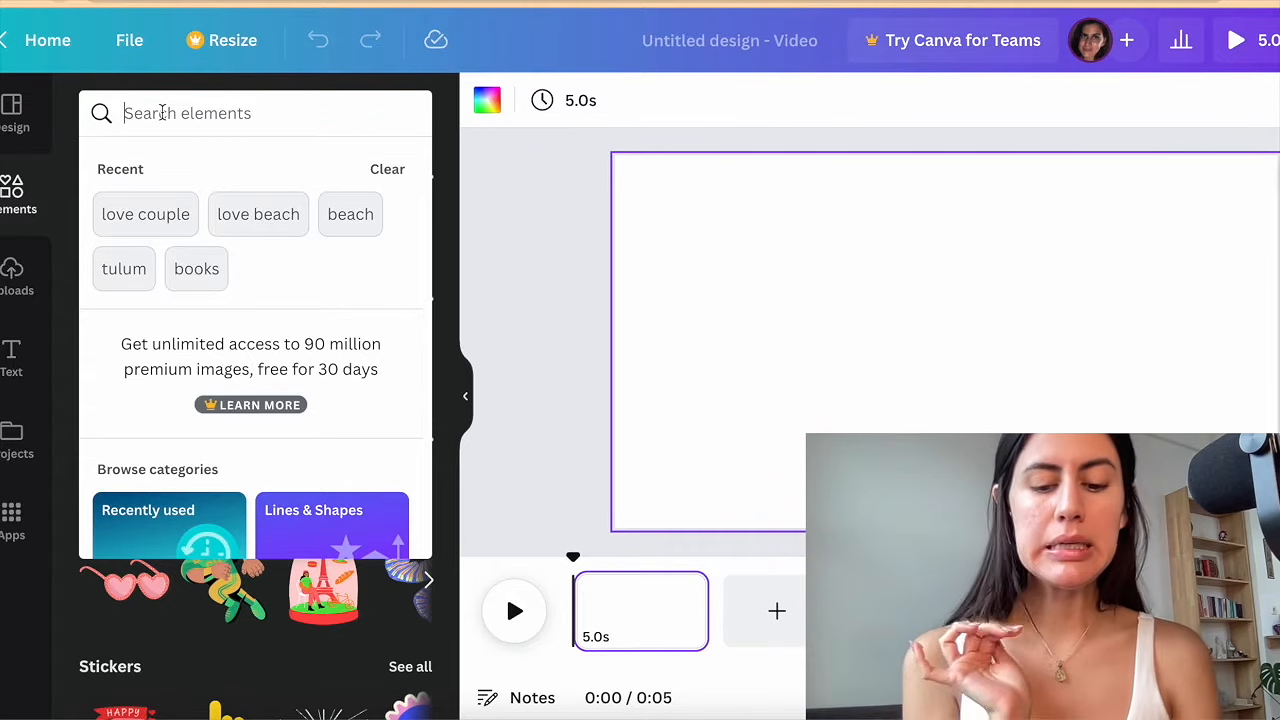
text(work)
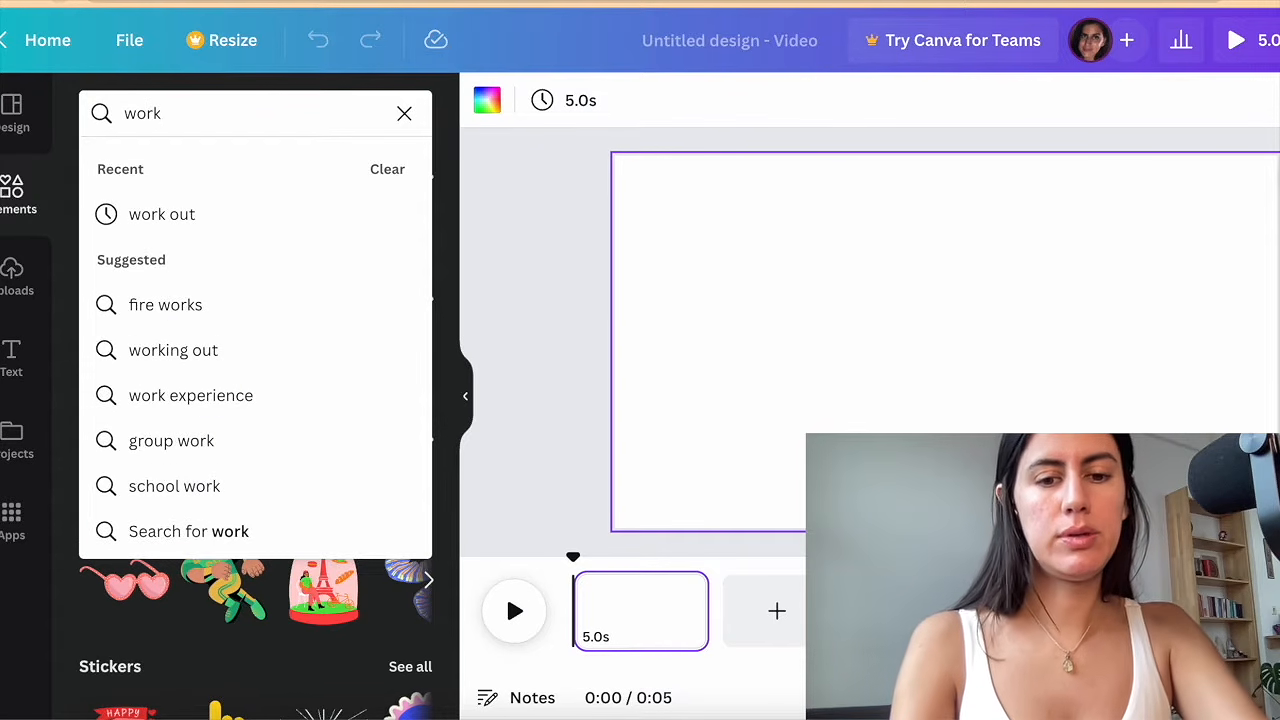
click(160, 212)
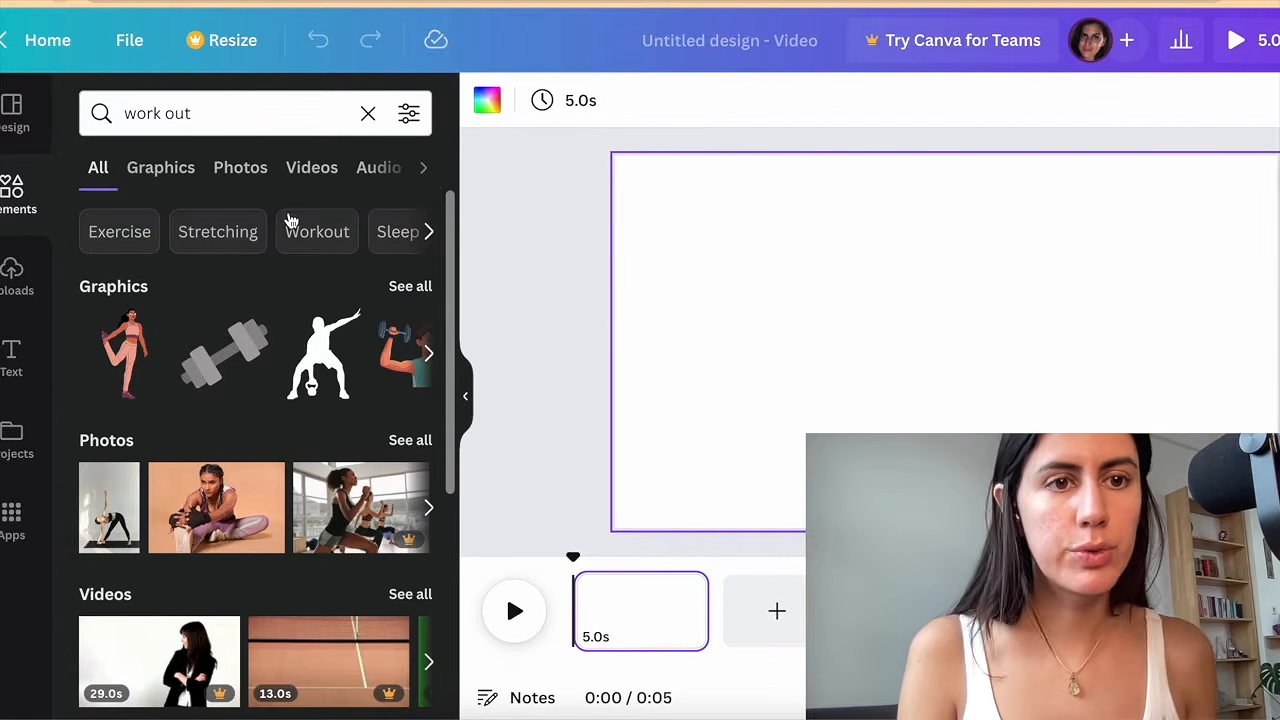
click(311, 174)
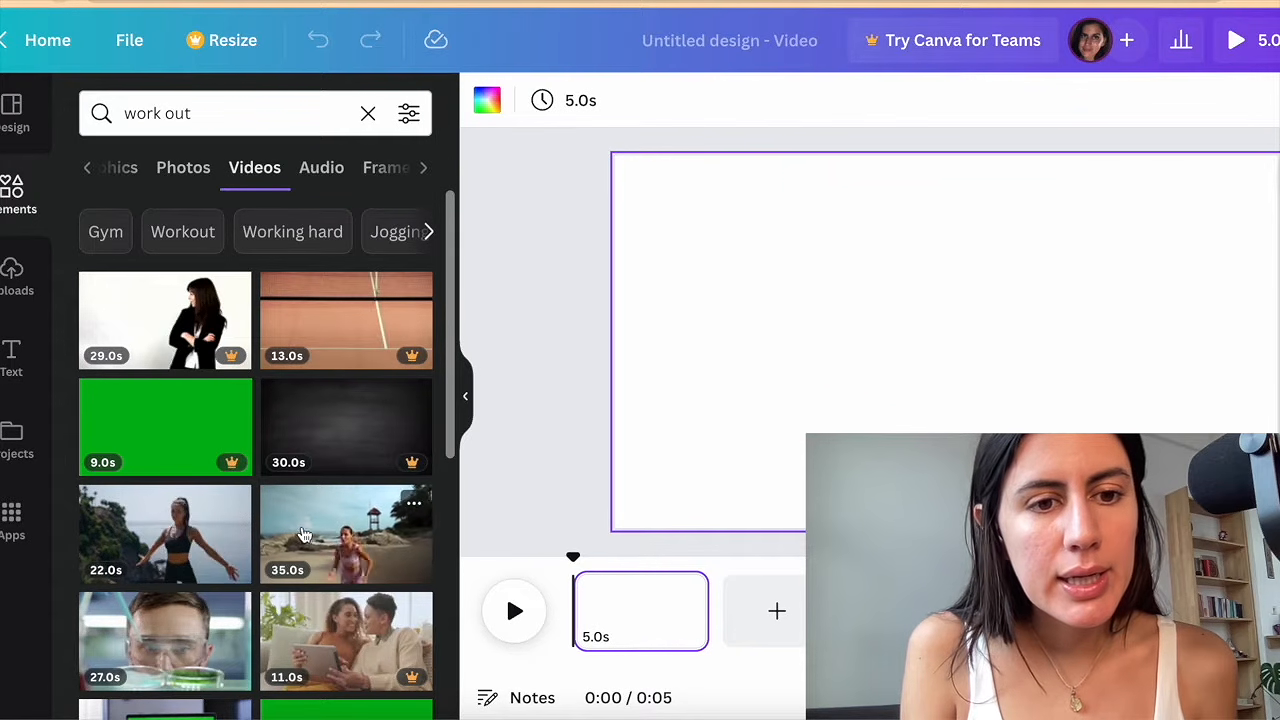
Step: Add the 35-second clip of the woman on the beach to the page
scroll(250, 555, down, 1)
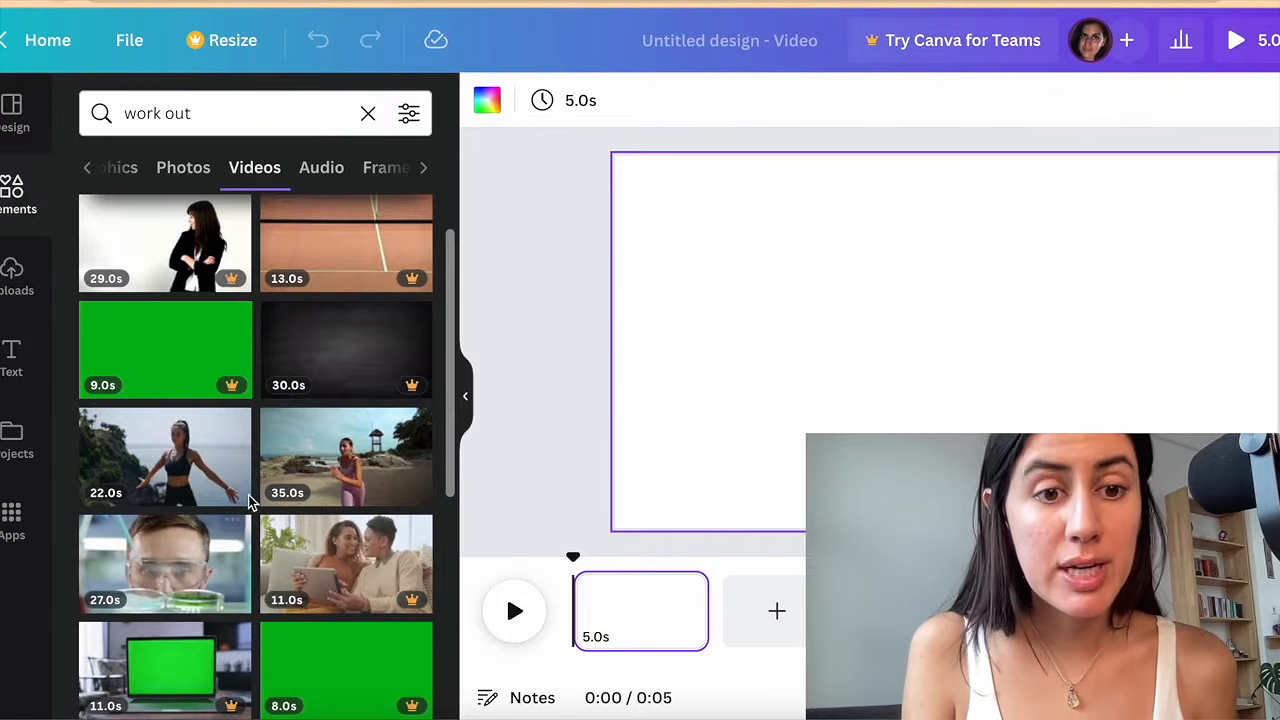
scroll(258, 500, down, 1)
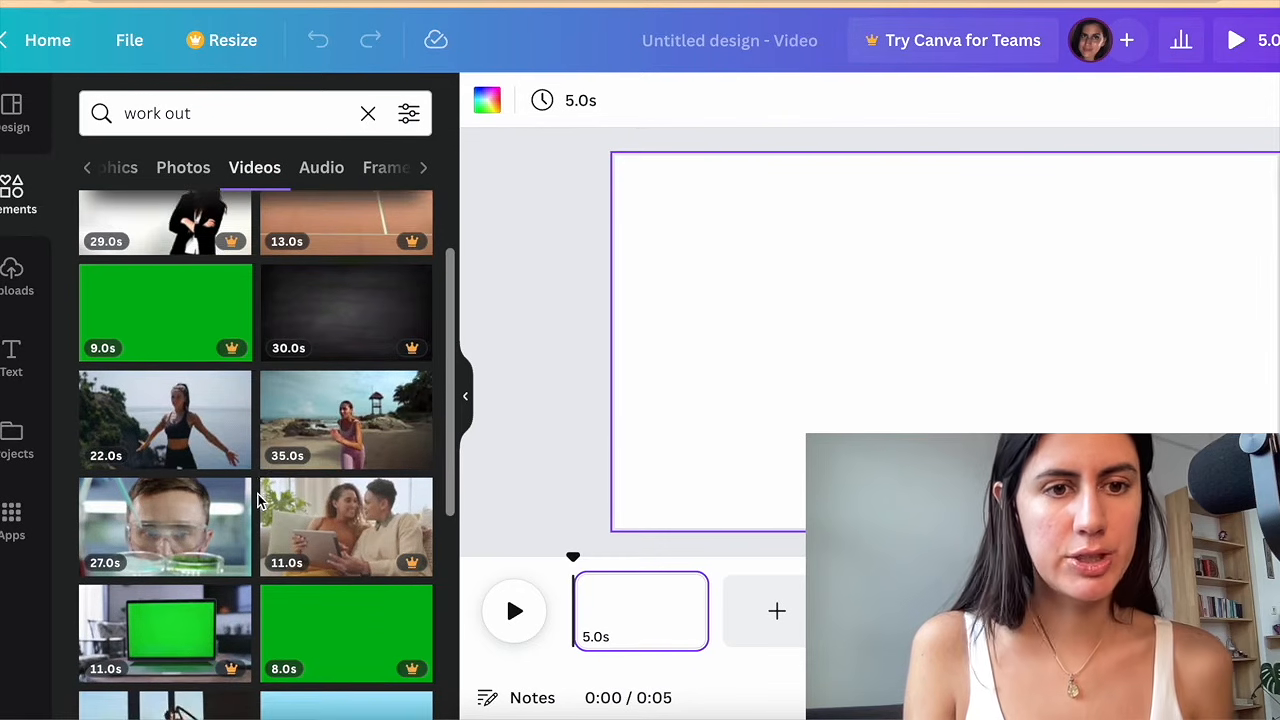
click(357, 436)
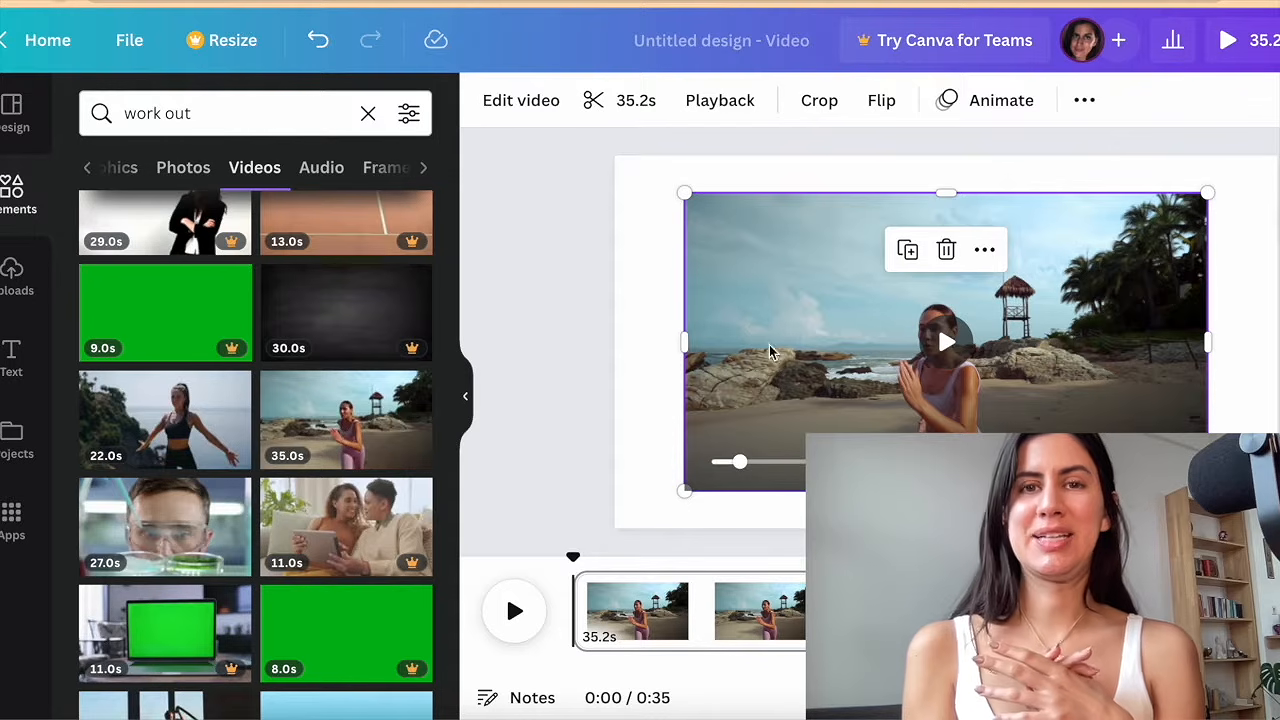
click(663, 358)
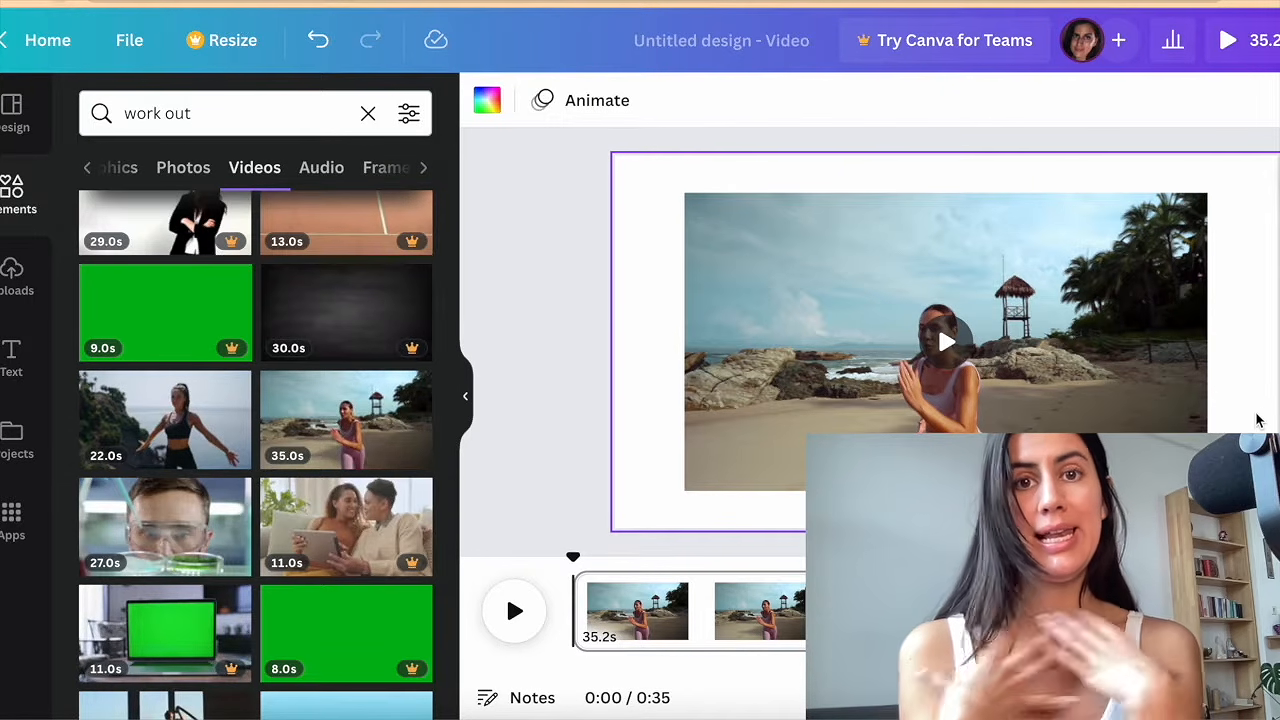
Step: Replace the beach clip with the 22-second cliffside stretching clip, aligned to the page's upper-left corner
drag(185, 425, 842, 330)
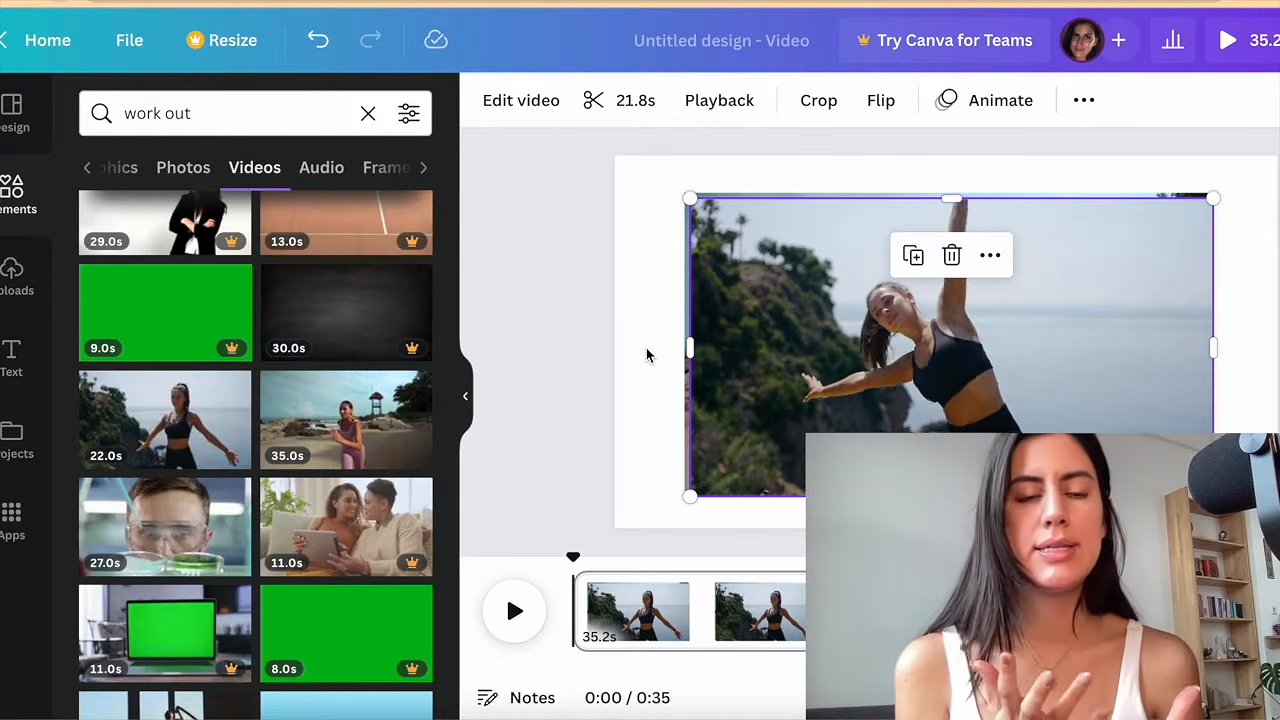
drag(861, 345, 998, 288)
click(793, 341)
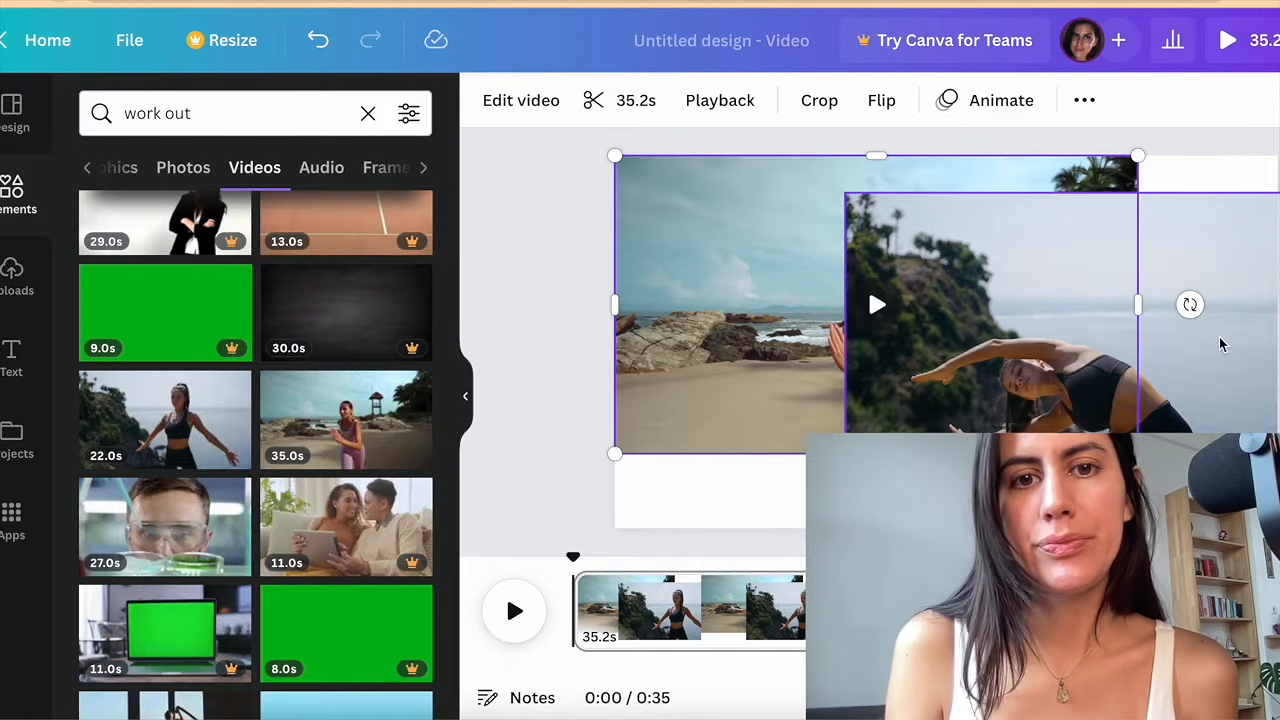
key(Delete)
drag(863, 289, 655, 249)
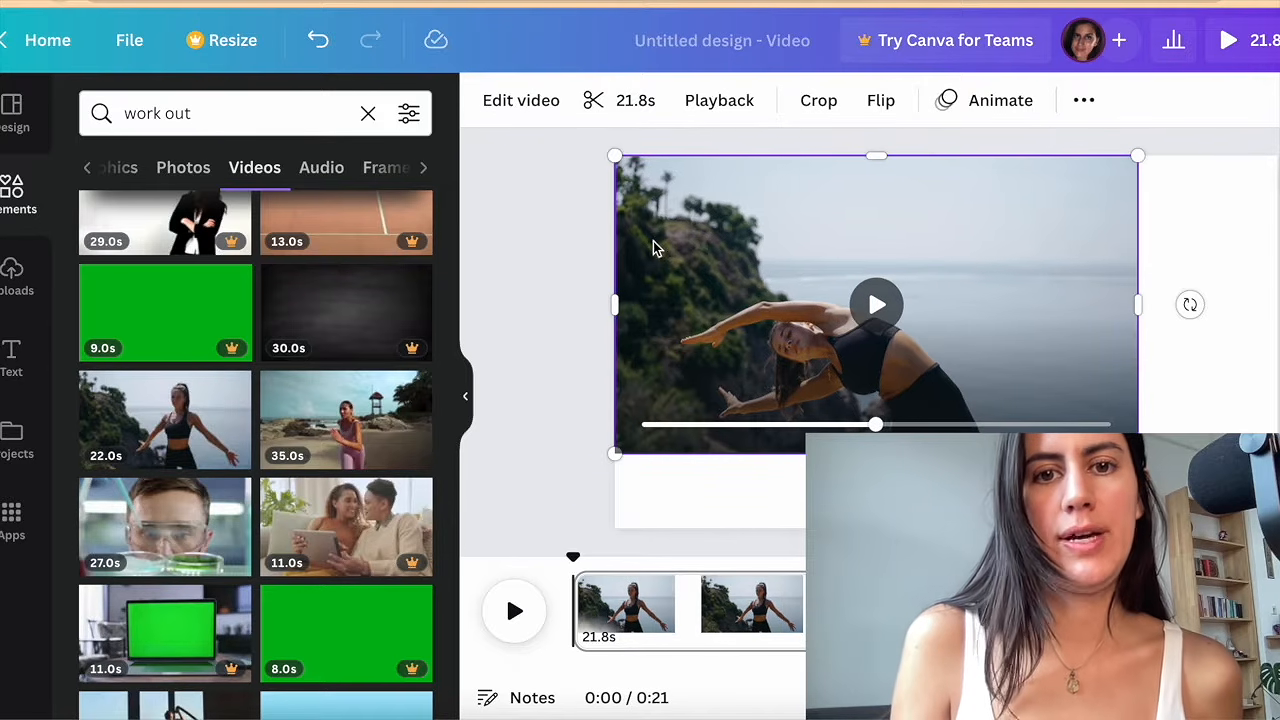
Step: Enlarge the cliffside stretching clip so it fills the whole page
click(1105, 424)
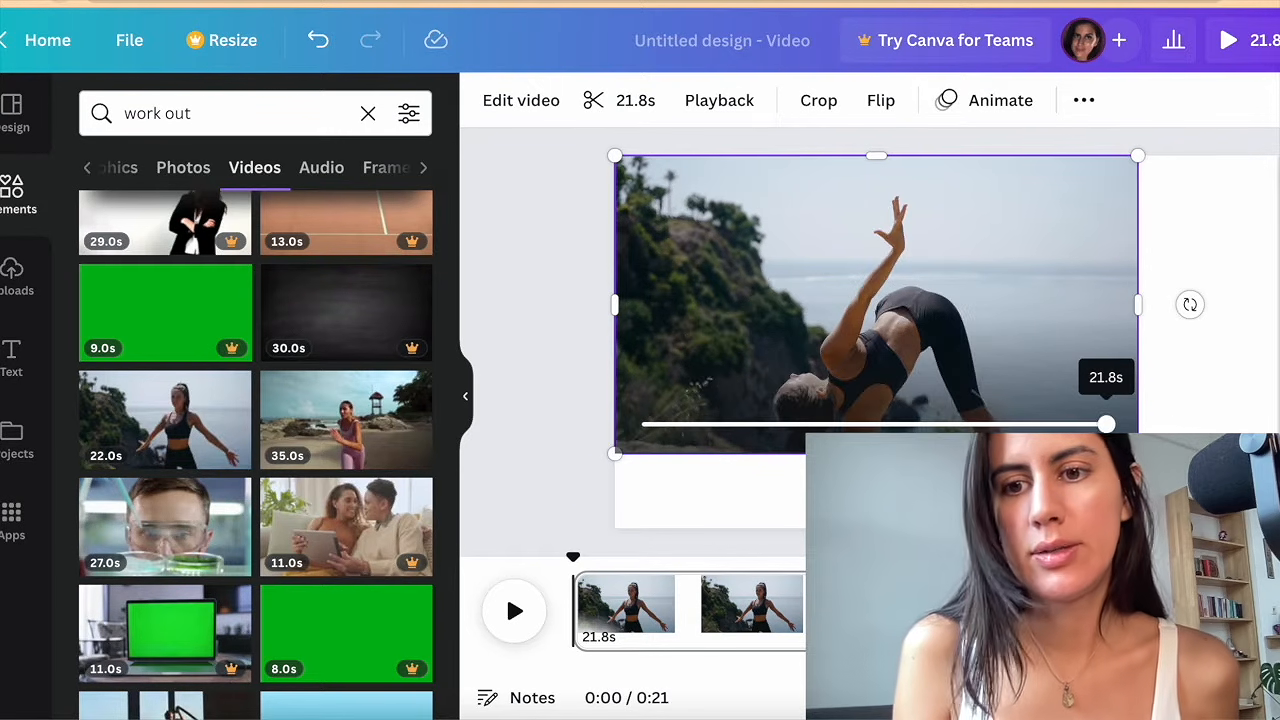
click(1110, 478)
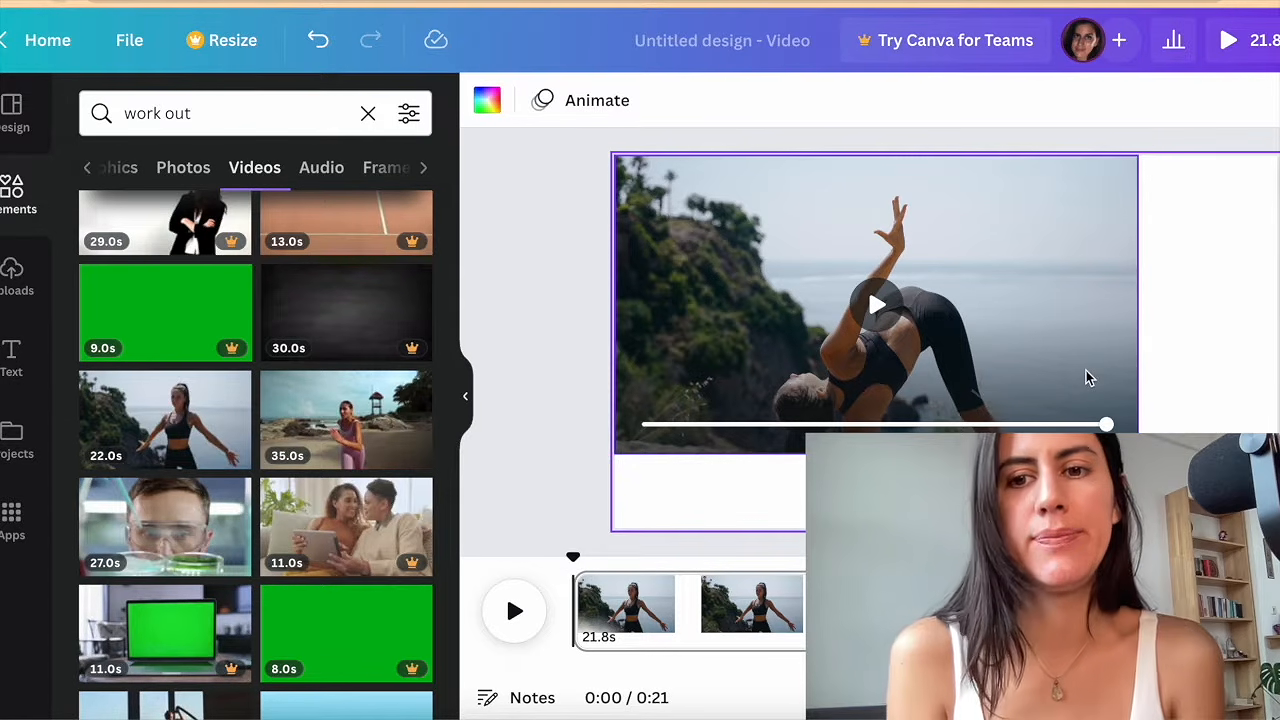
click(1086, 375)
drag(1138, 454, 1277, 532)
mouse_move(1022, 423)
mouse_down()
mouse_move(1023, 410)
mouse_move(1022, 423)
mouse_up()
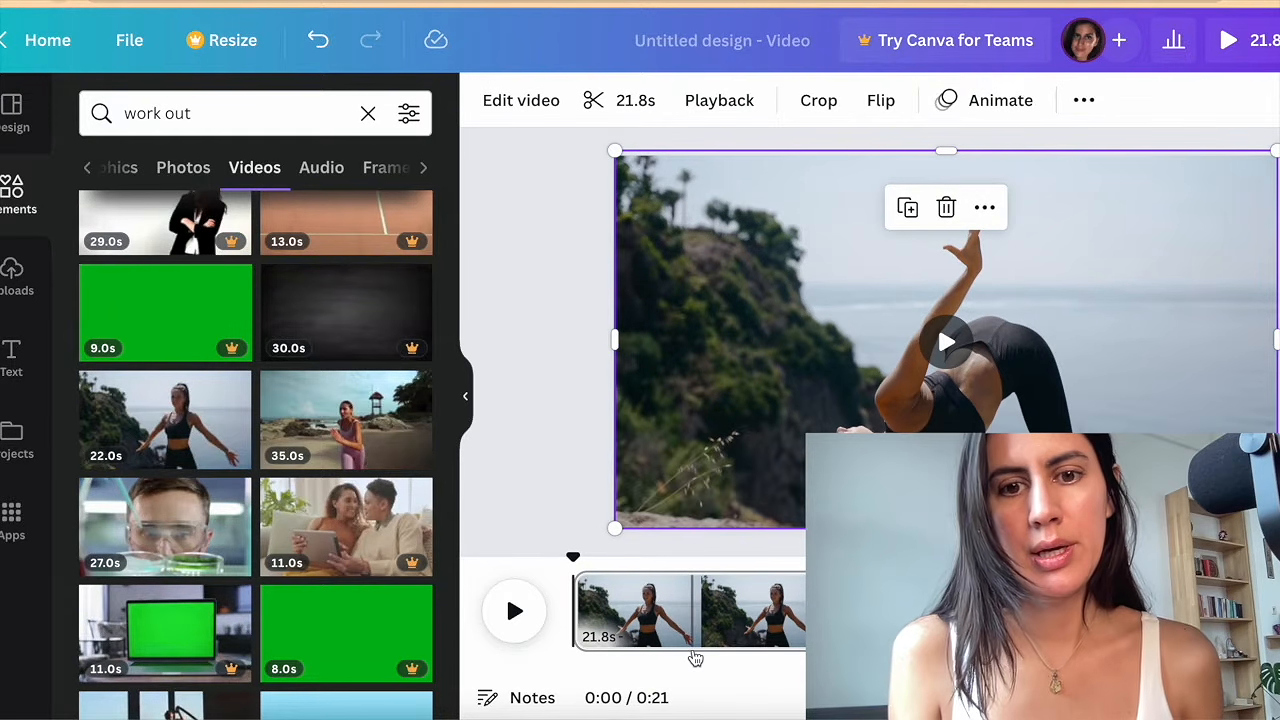
Step: Shorten the page's clip from its end to 7.7 s and preview the result
click(660, 590)
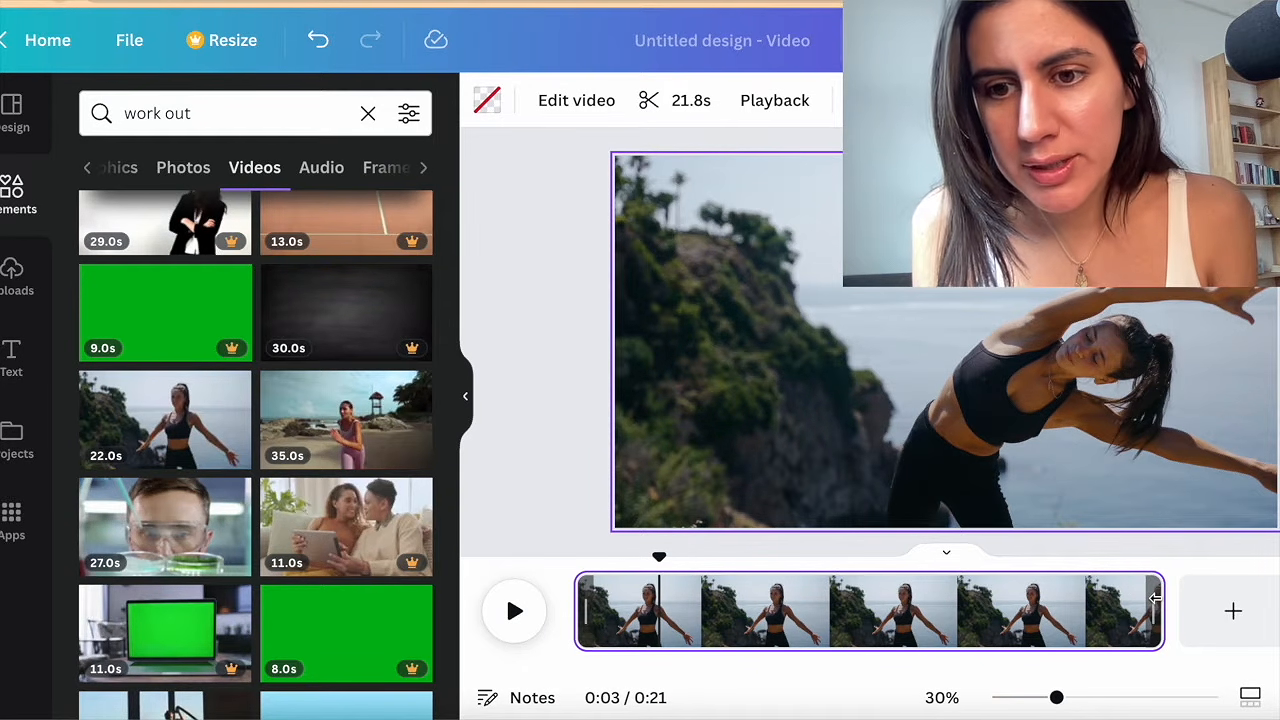
drag(1155, 597, 776, 603)
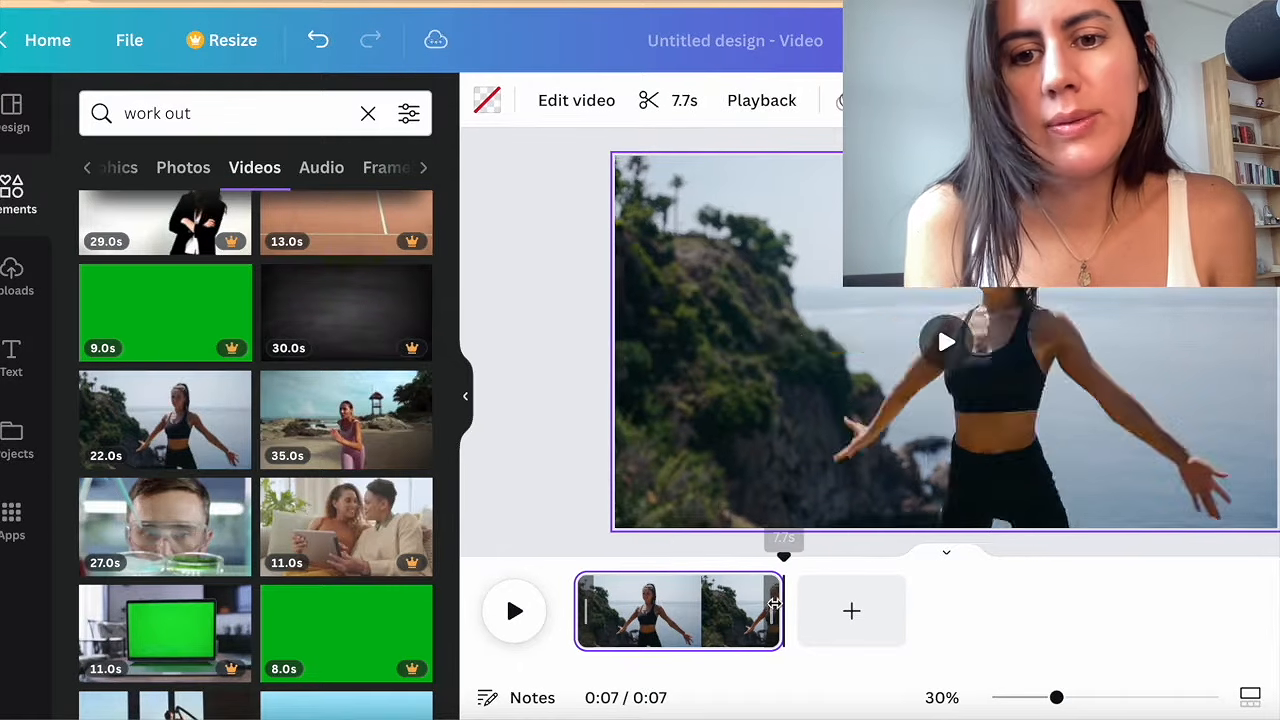
click(515, 612)
click(515, 612)
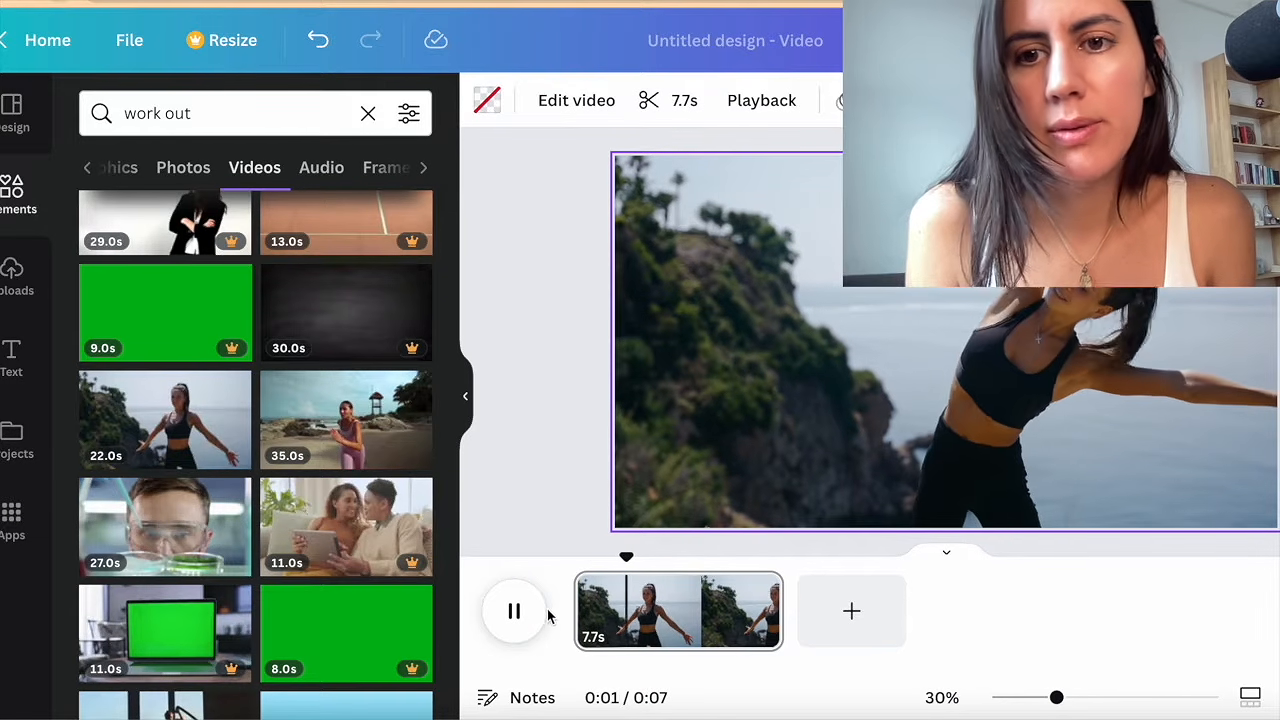
Step: Trim the start of the clip to 5.6 s, extend its end to make it 7.1 s, and preview it
drag(578, 610, 632, 610)
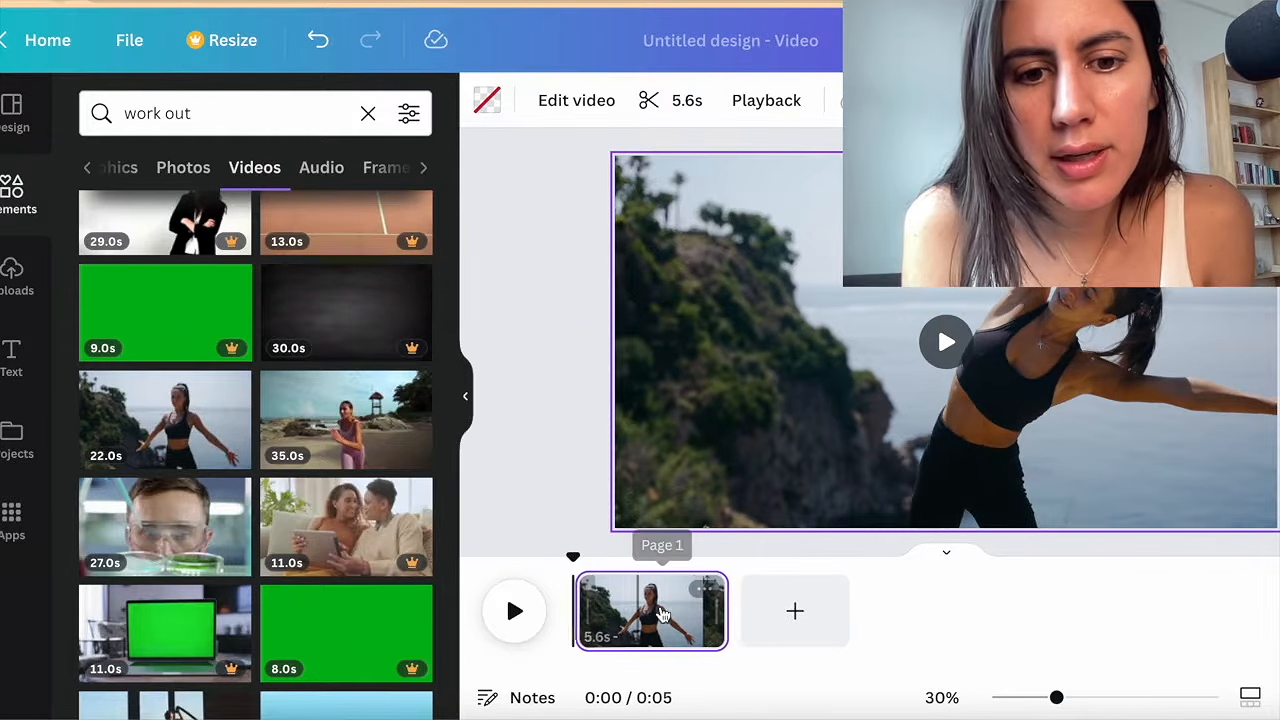
drag(718, 611, 761, 609)
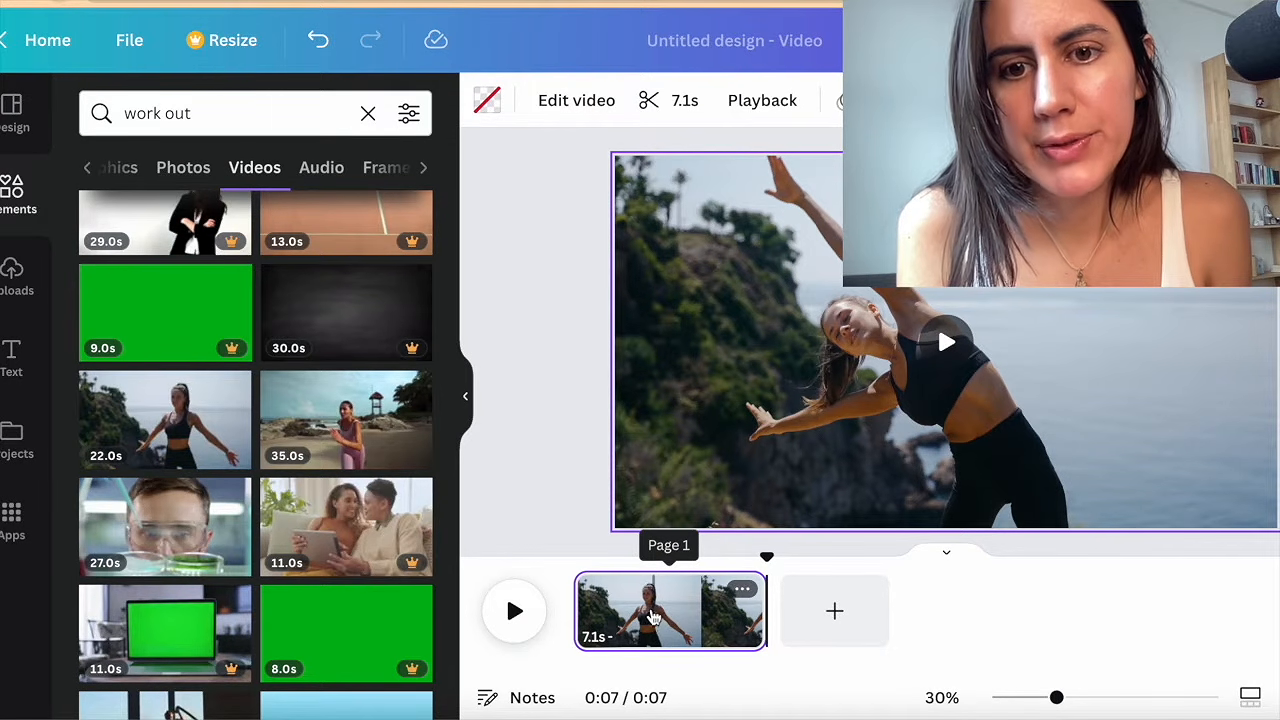
drag(588, 604, 589, 603)
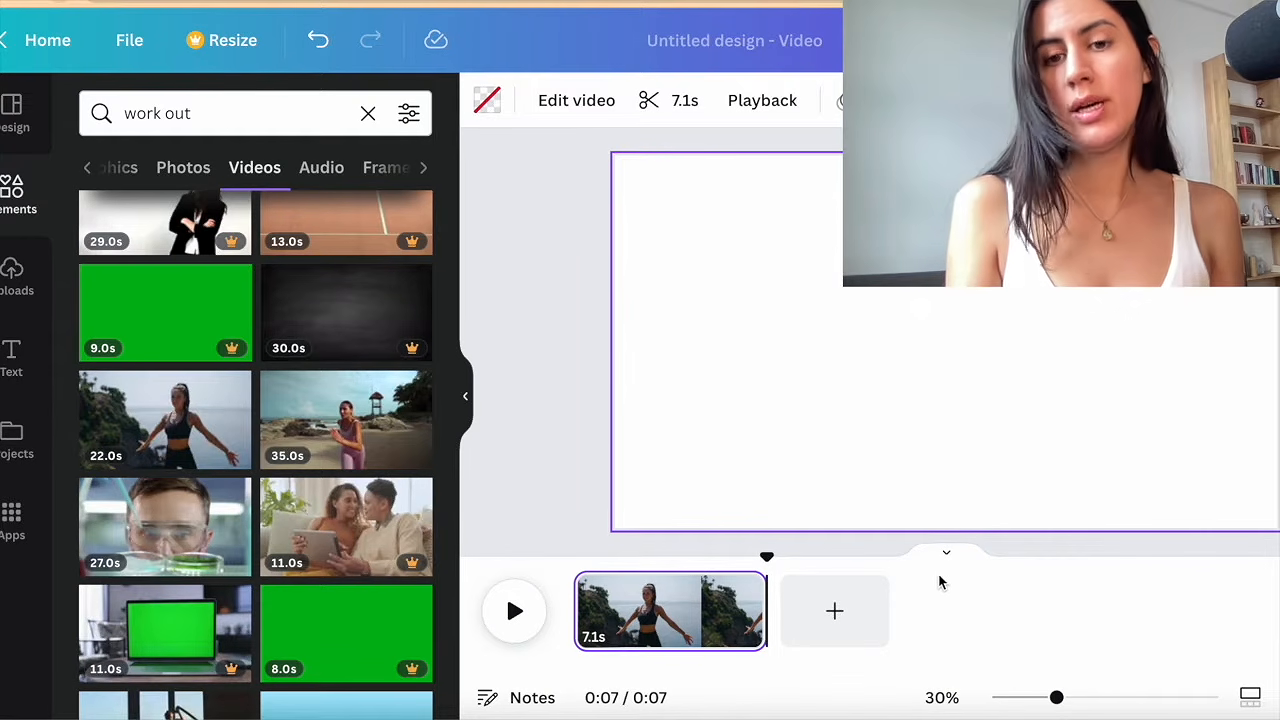
click(514, 611)
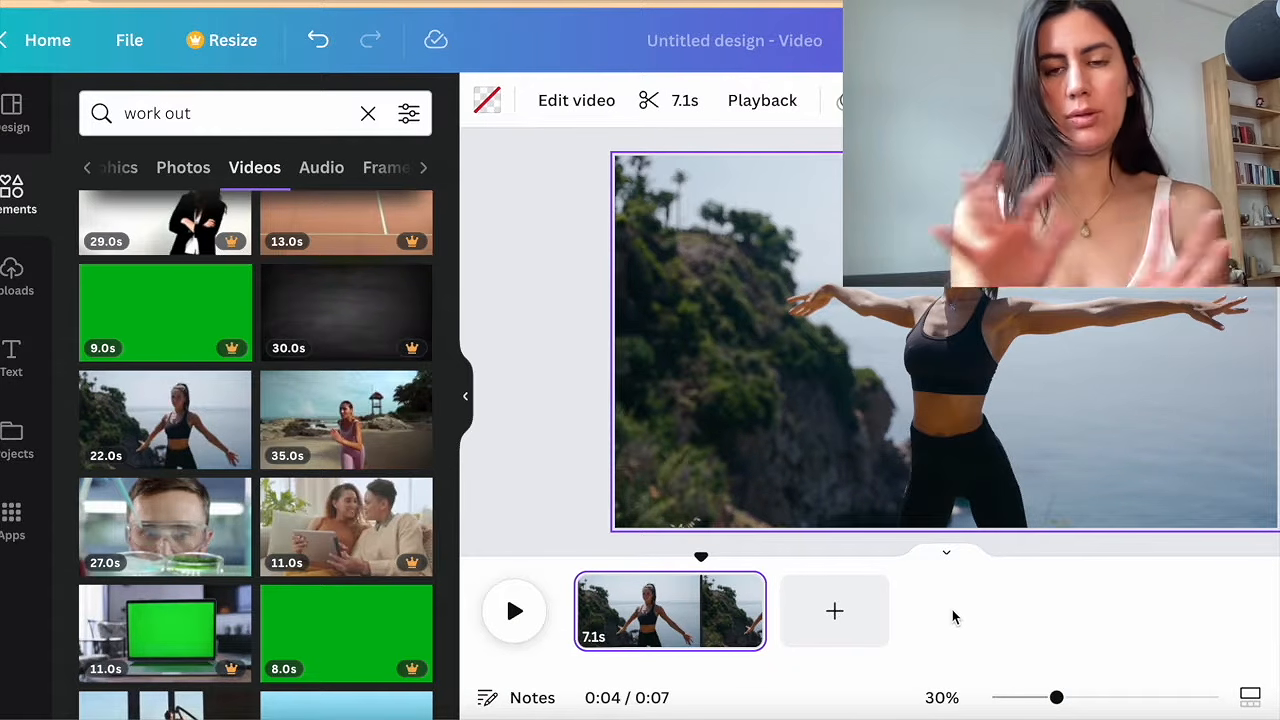
Step: Search the video elements for "brainstorm"
scroll(256, 510, up, 2)
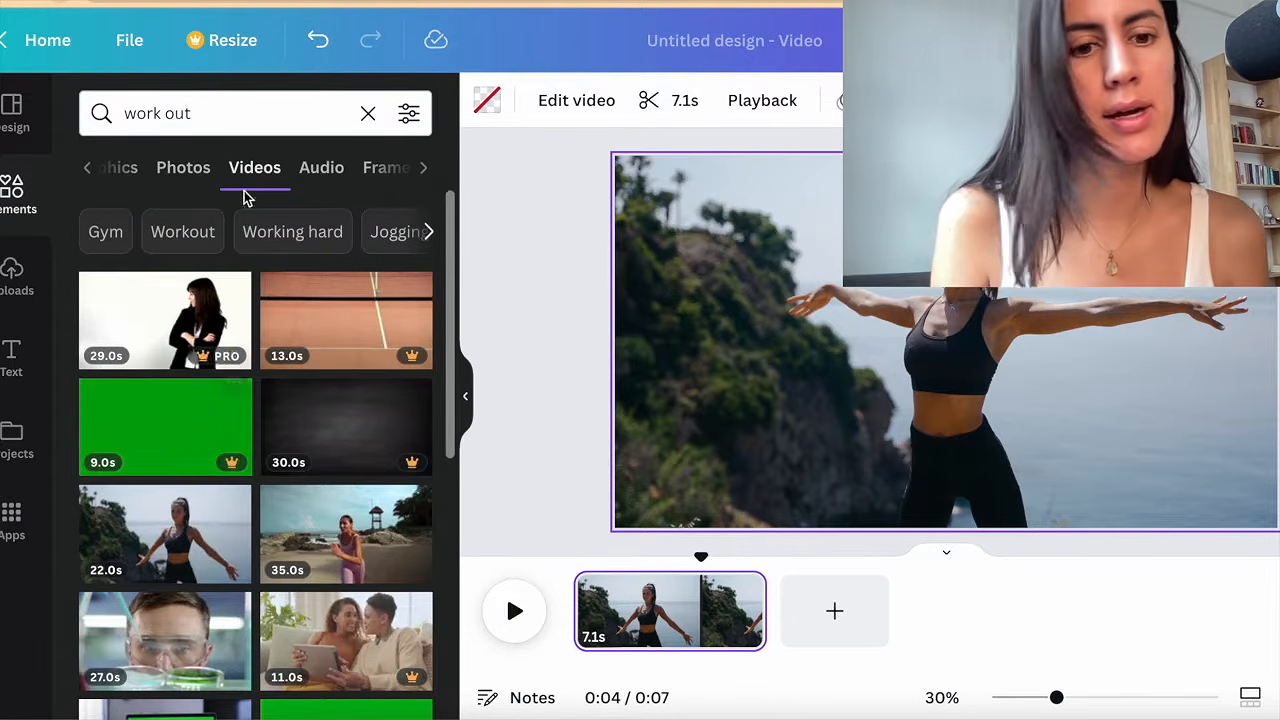
double_click(150, 112)
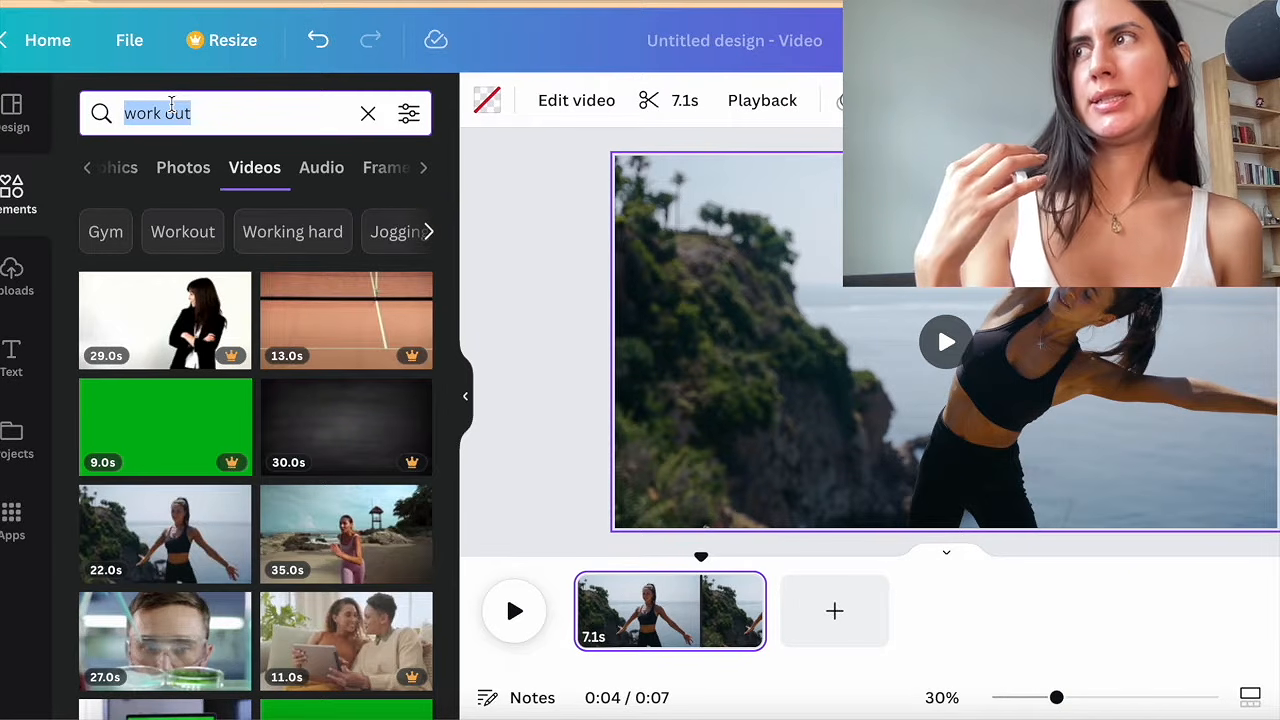
text(brain)
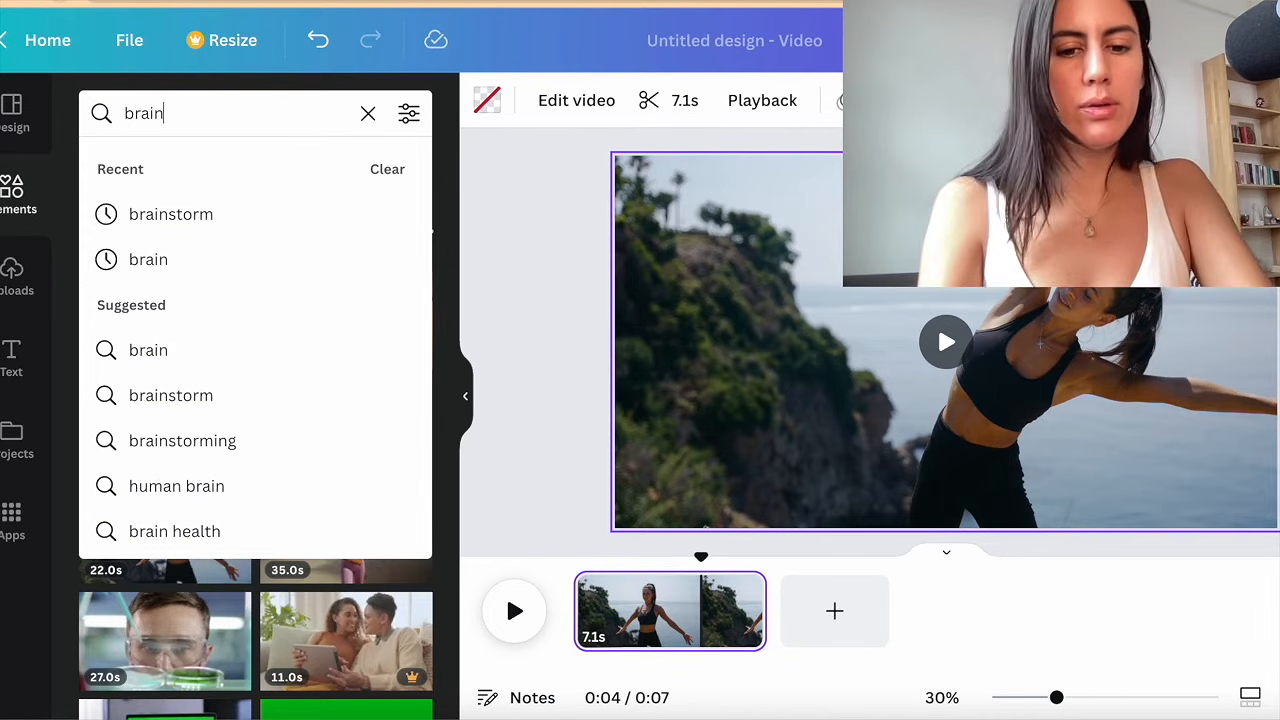
click(172, 214)
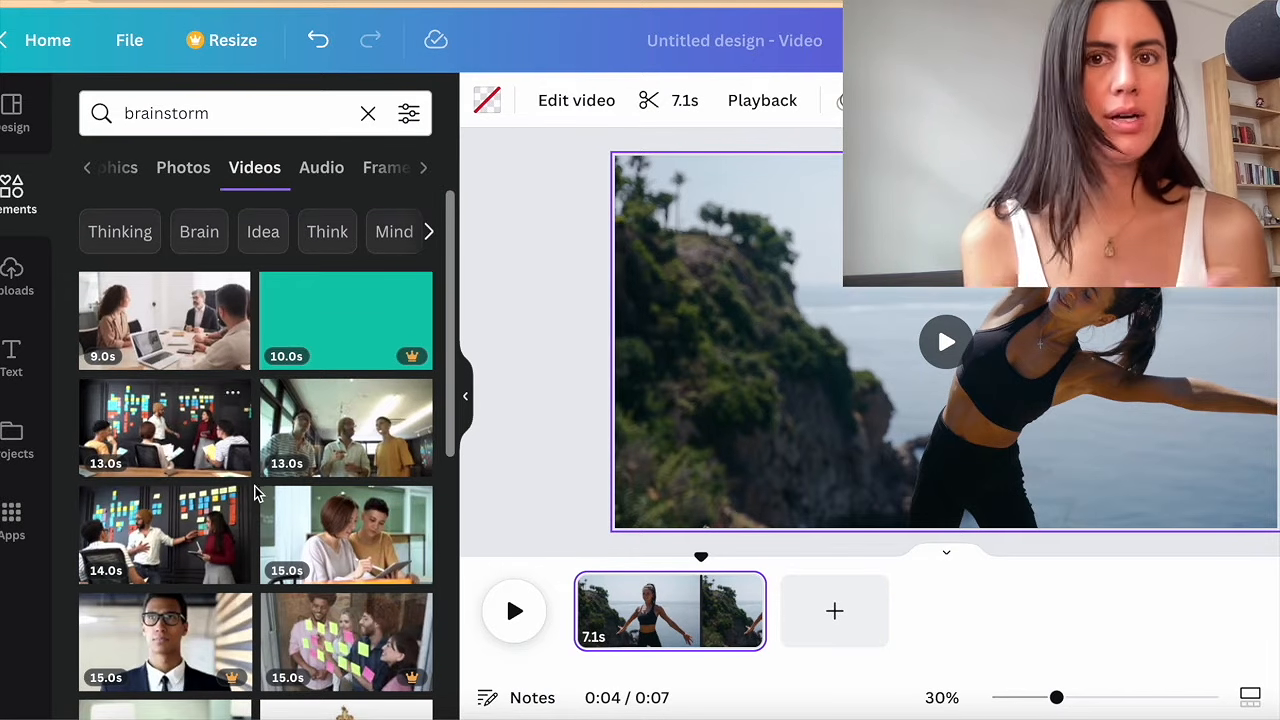
Step: Try the 18-second meeting-table clip from the brainstorm videos on the page and delete it again
scroll(256, 497, down, 1)
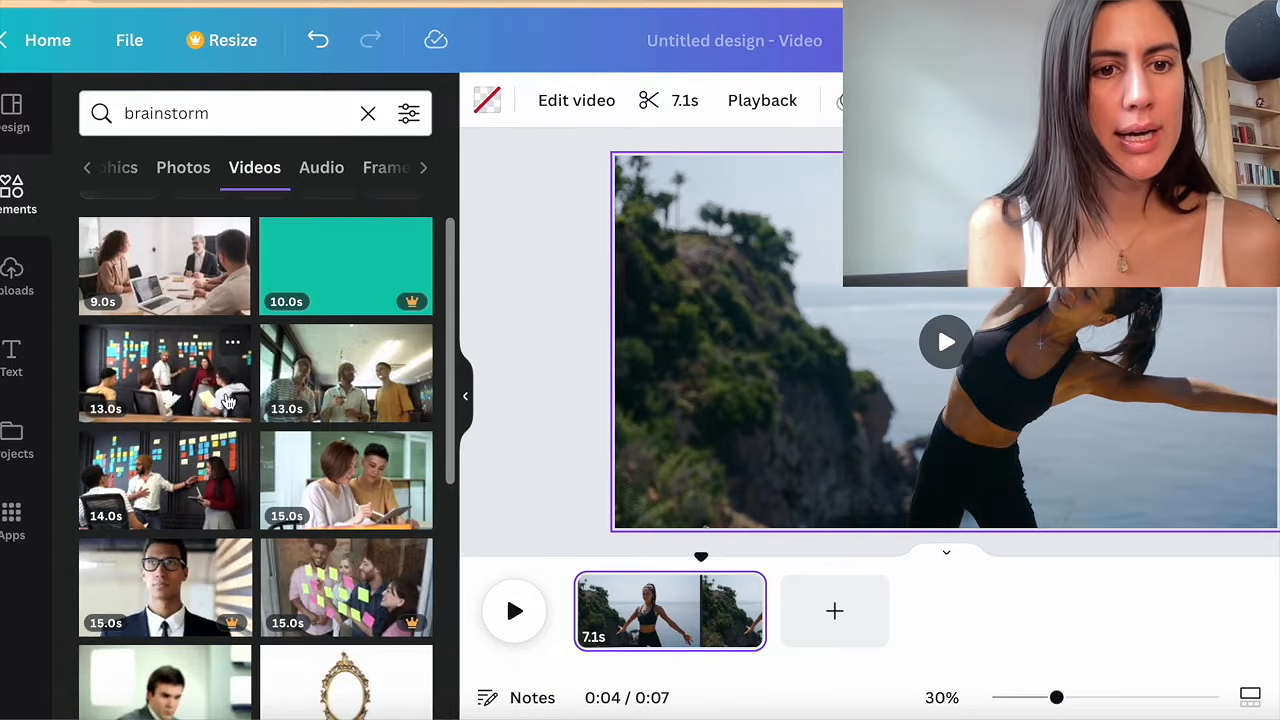
scroll(274, 548, down, 3)
scroll(274, 548, down, 8)
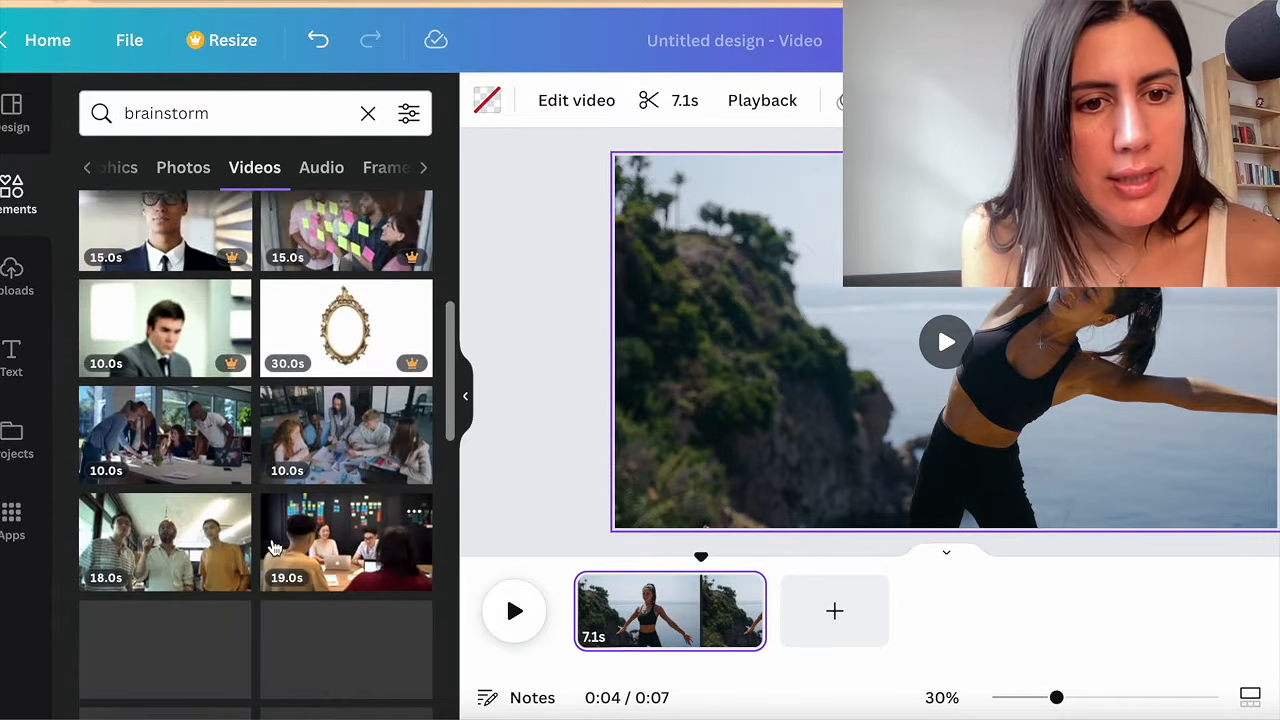
scroll(274, 548, down, 8)
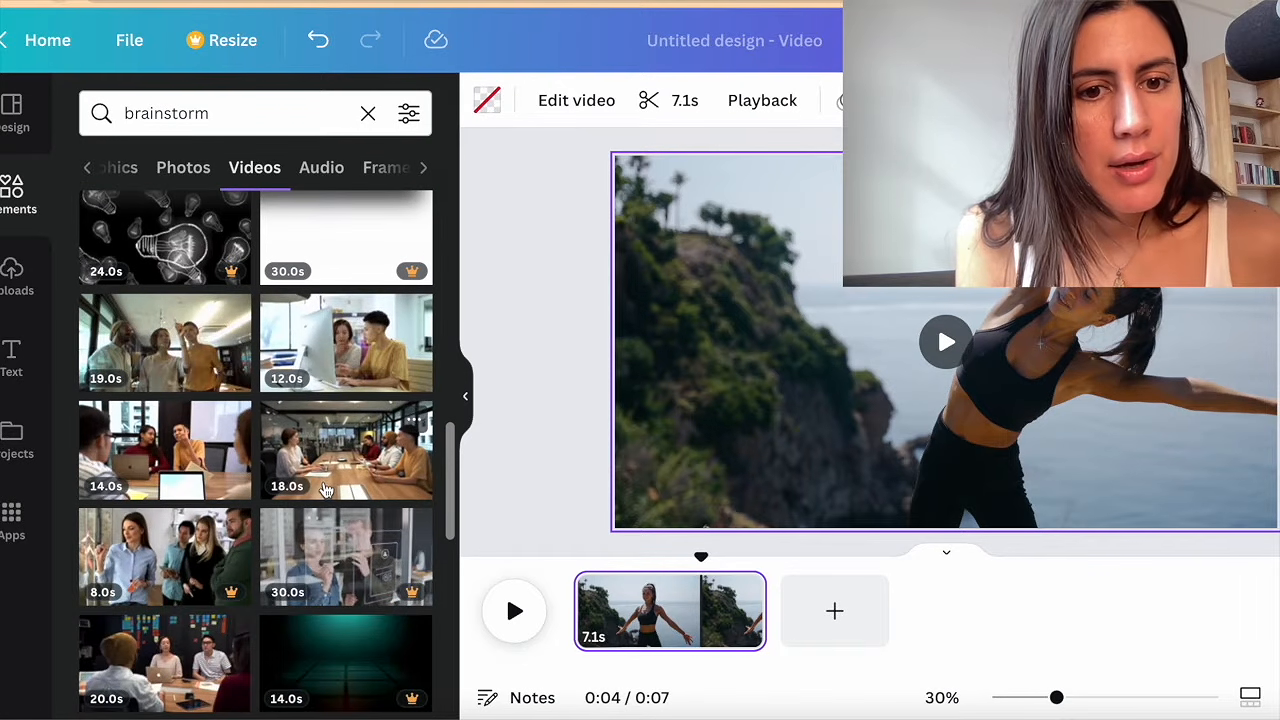
click(324, 476)
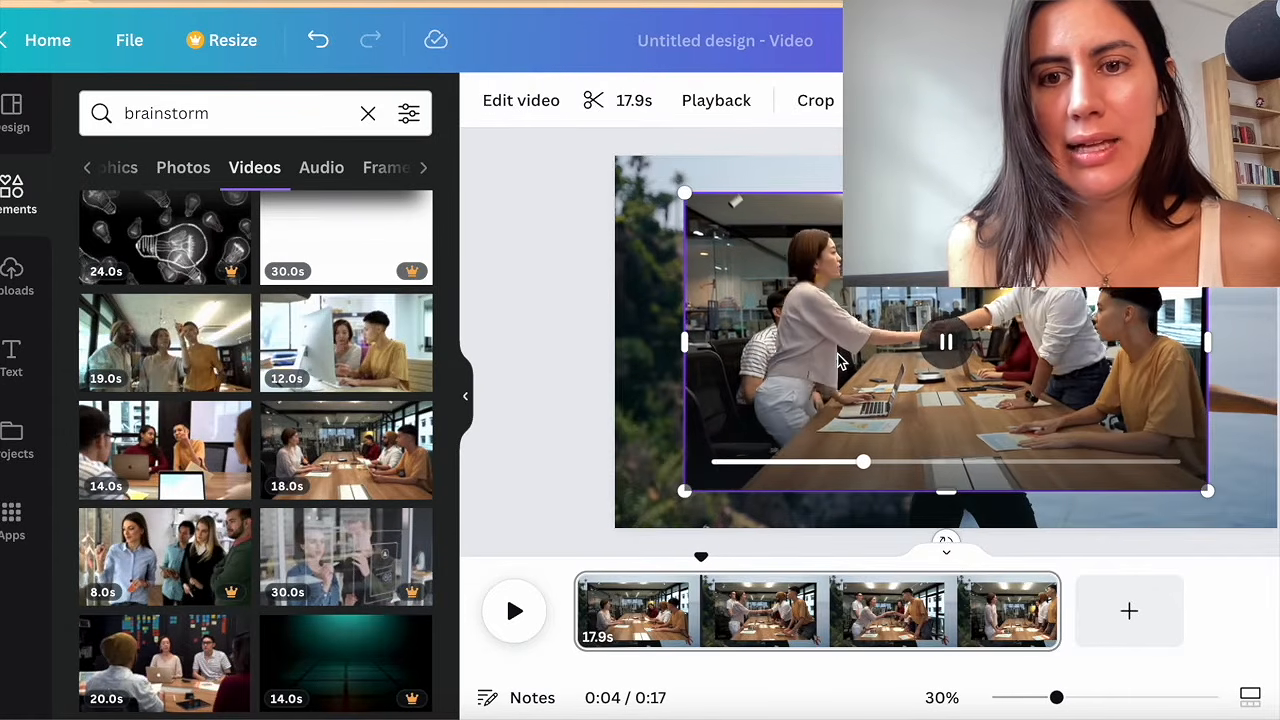
key(Delete)
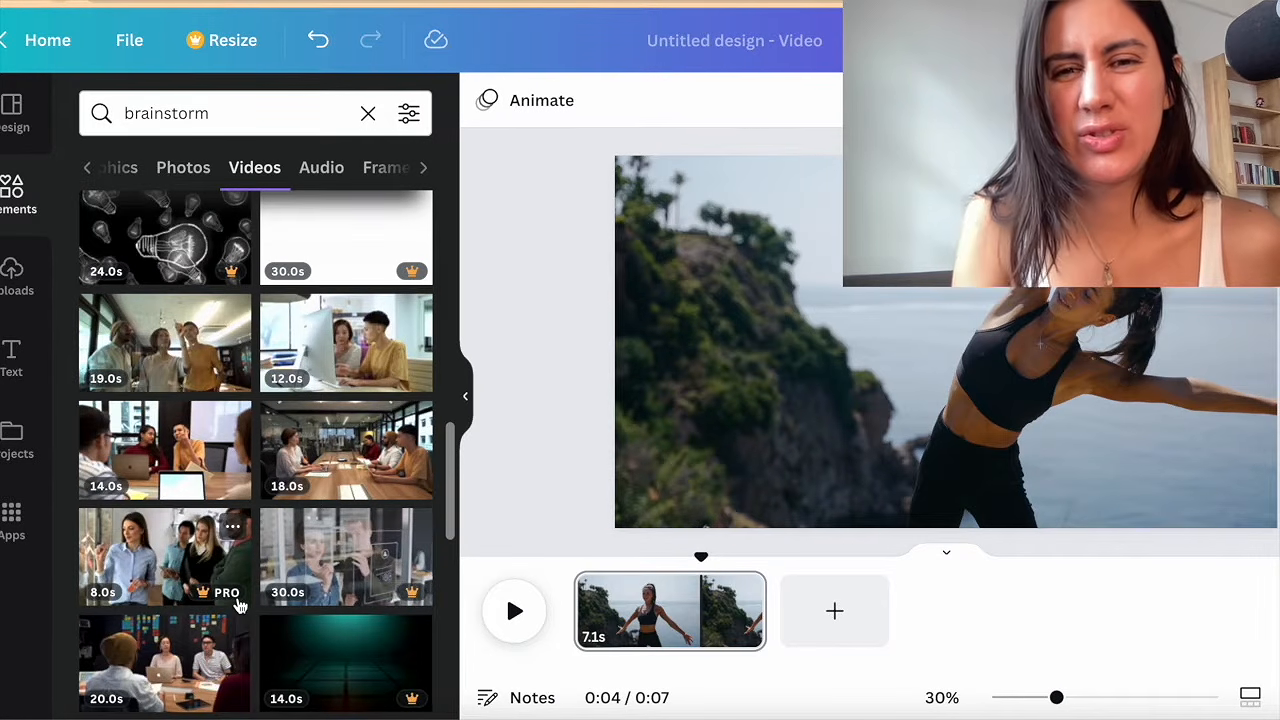
scroll(253, 591, down, 3)
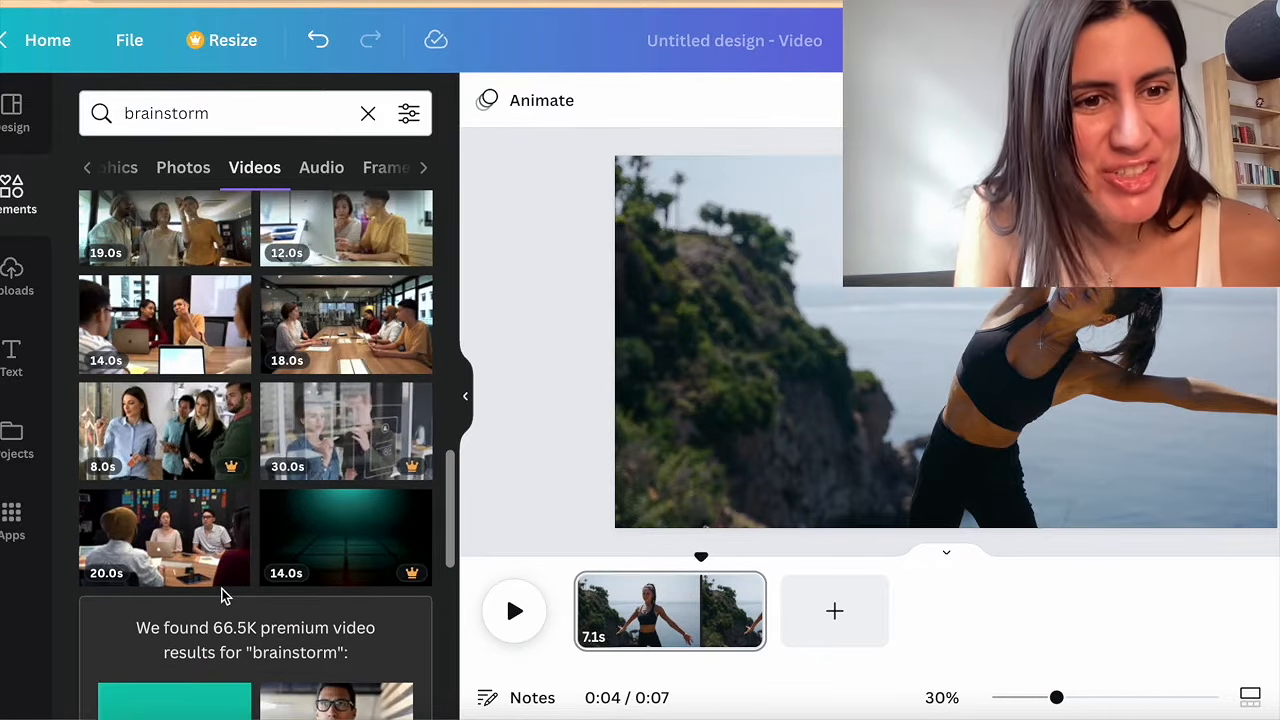
Step: Try the 13-second clip of two colleagues talking beside a laptop from the brainstorm videos and delete it again
scroll(224, 596, down, 6)
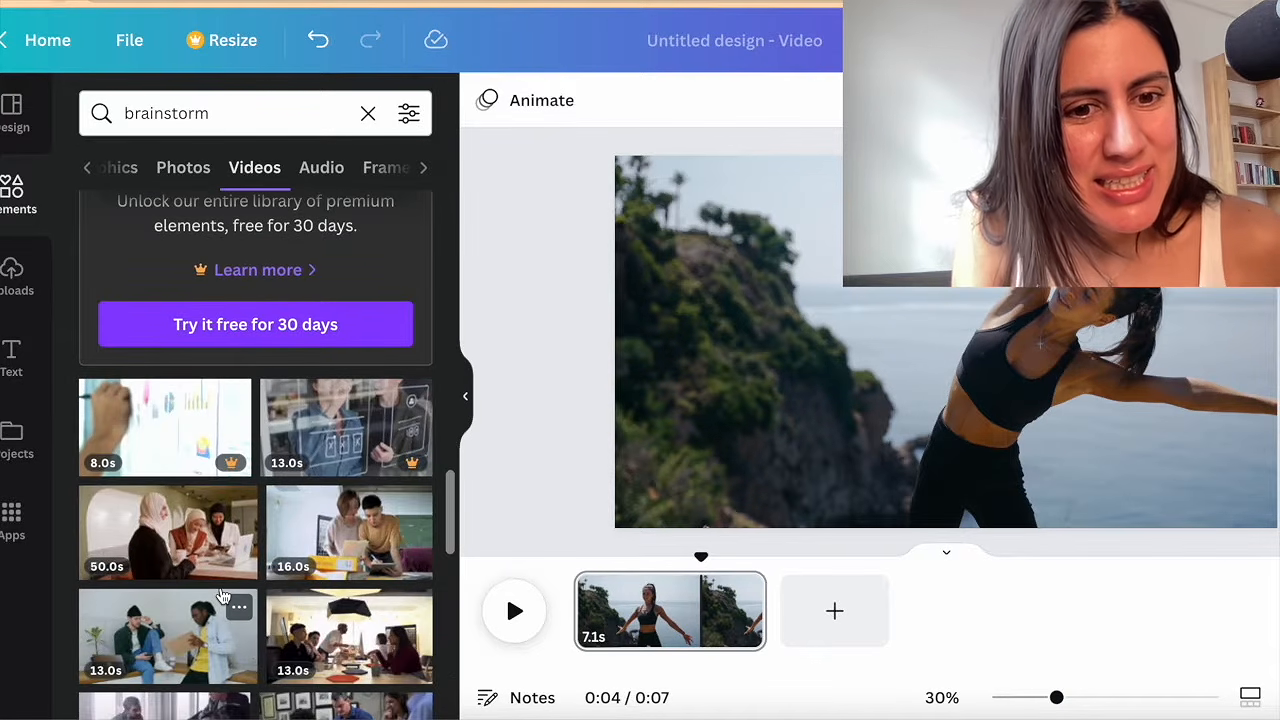
scroll(224, 596, down, 2)
scroll(302, 548, down, 2)
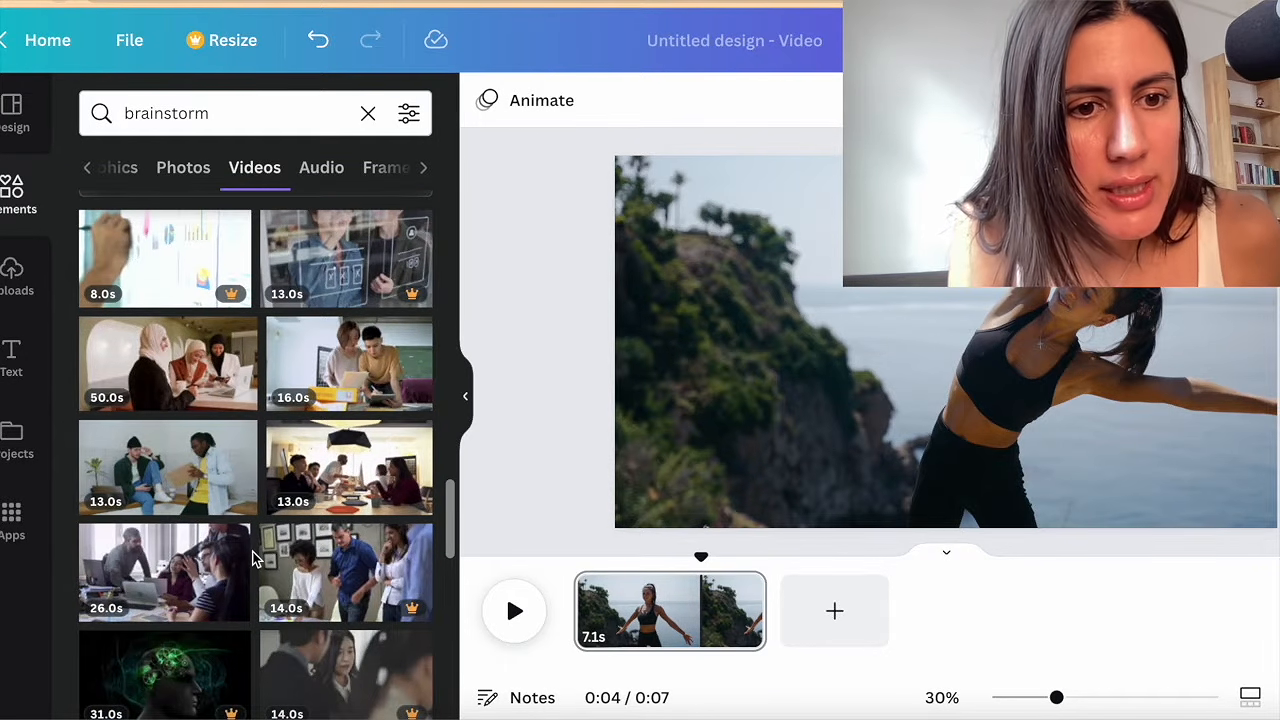
click(190, 465)
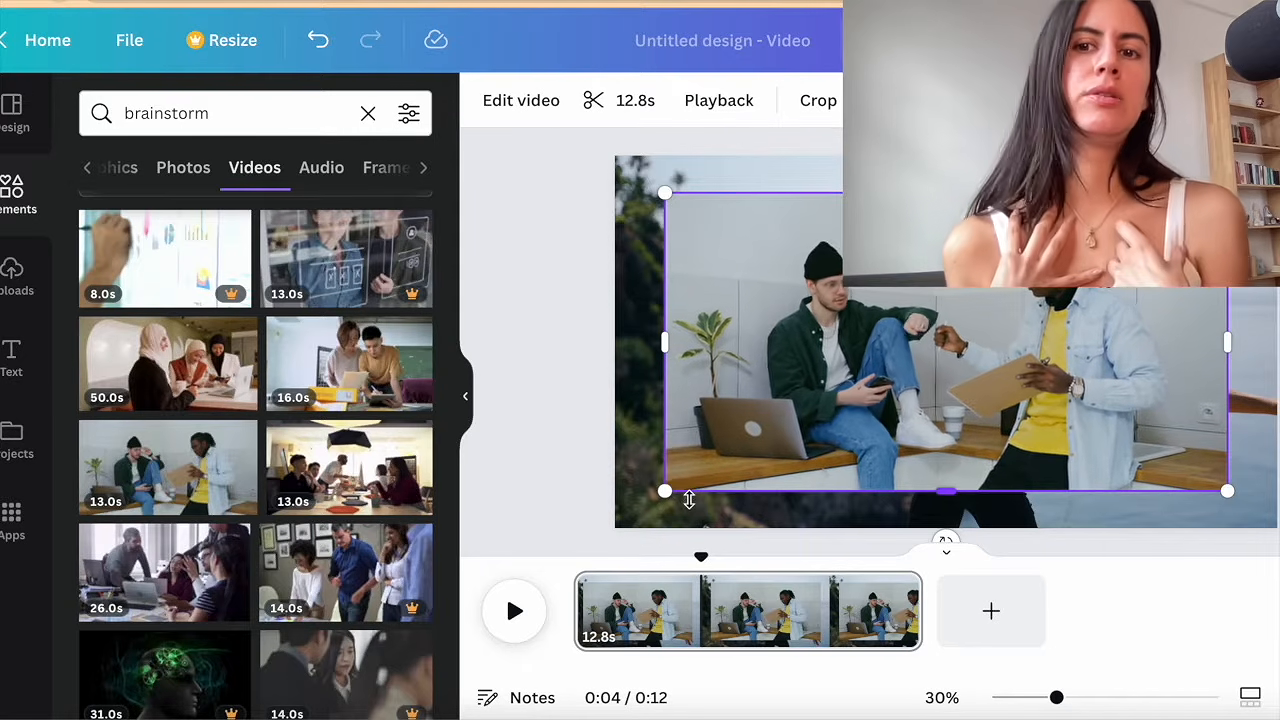
mouse_move(832, 390)
key(Delete)
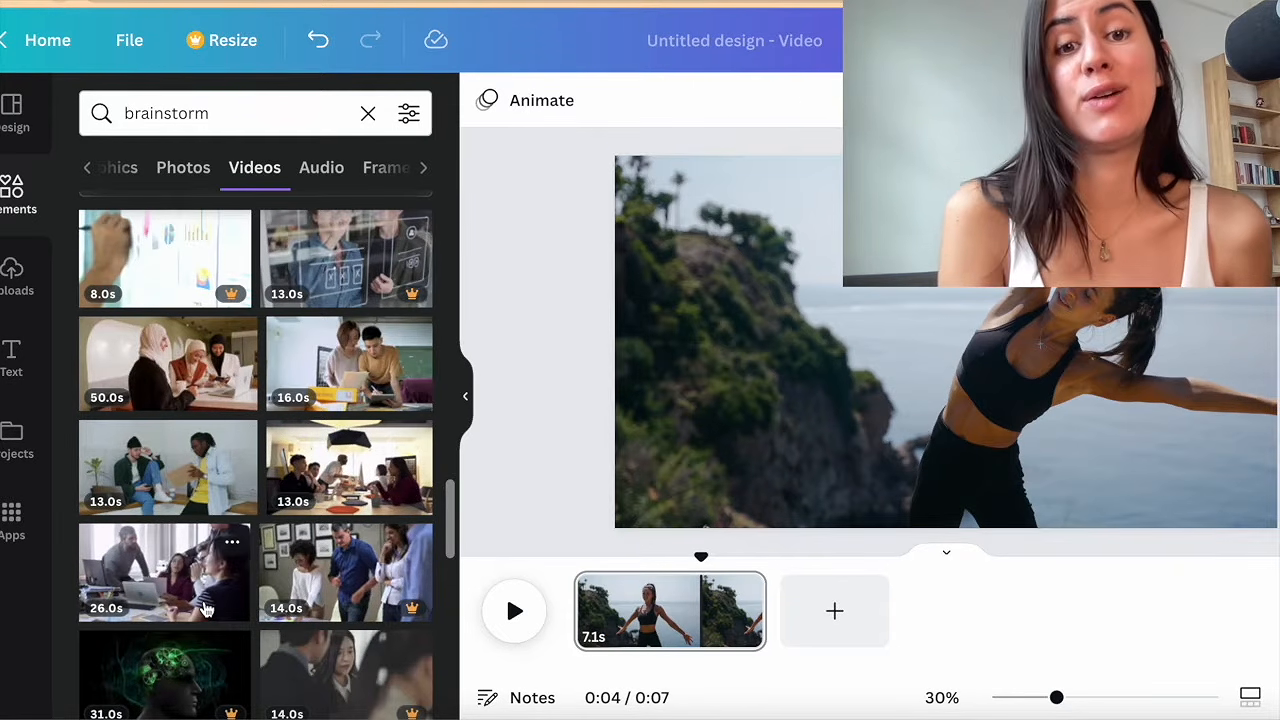
Step: Try the 13-second office clip with a woman standing at a sample board on the page and delete it again
scroll(205, 607, down, 4)
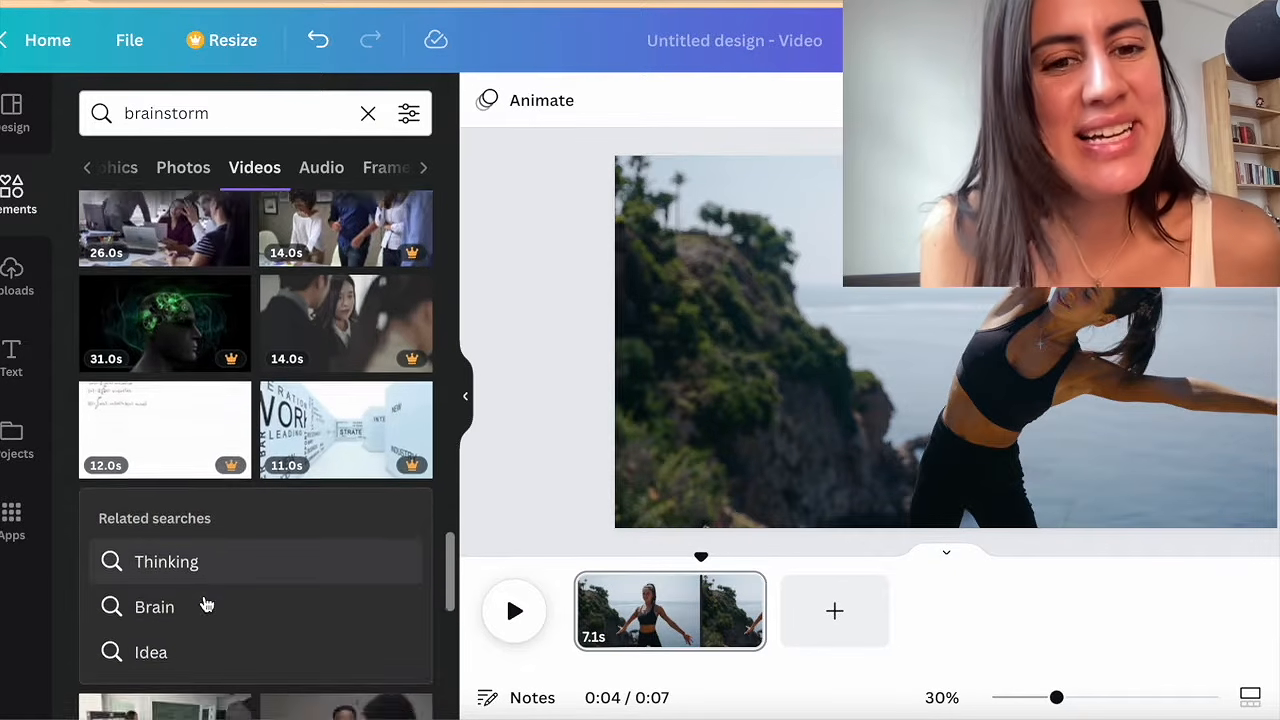
scroll(205, 605, up, 1)
scroll(205, 604, down, 5)
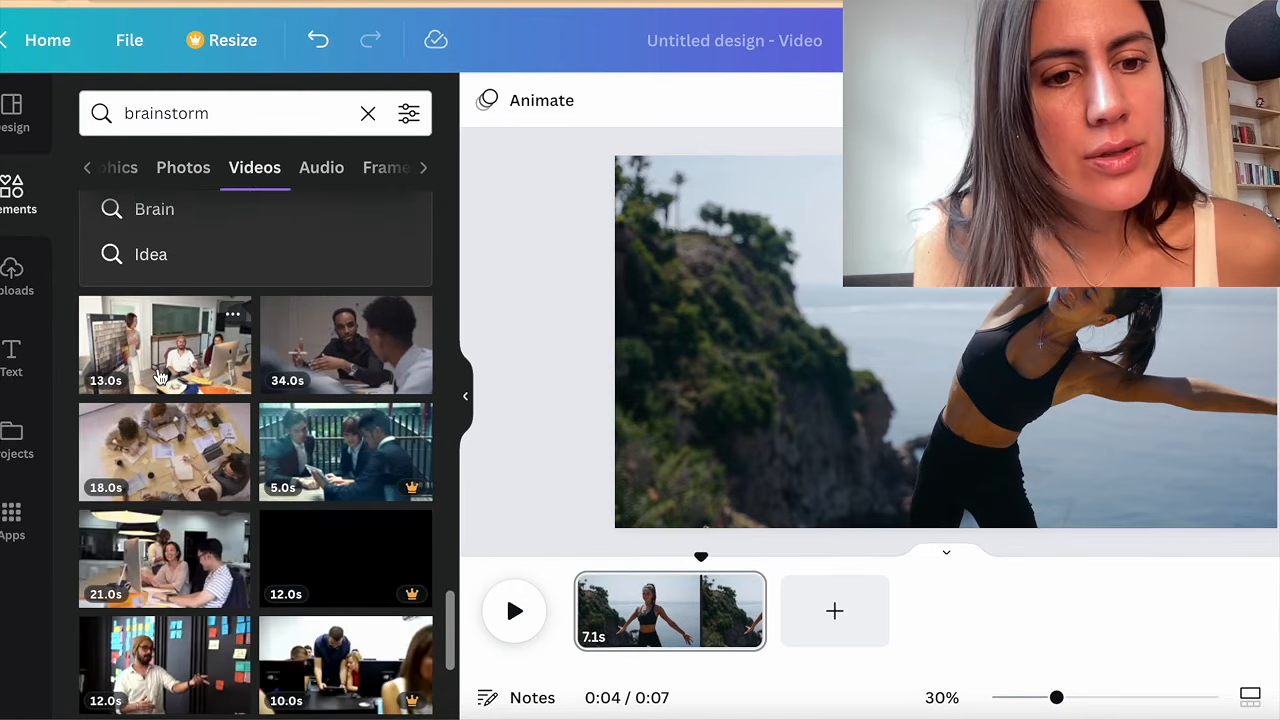
click(158, 375)
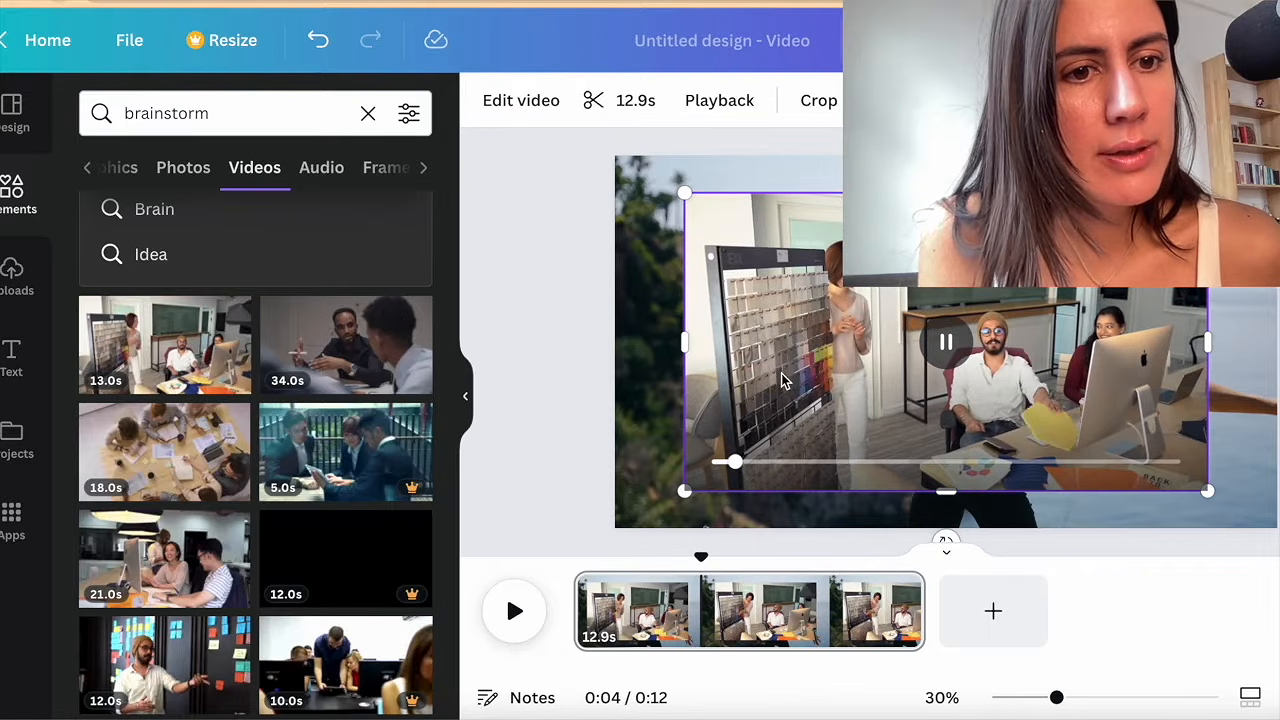
key(Delete)
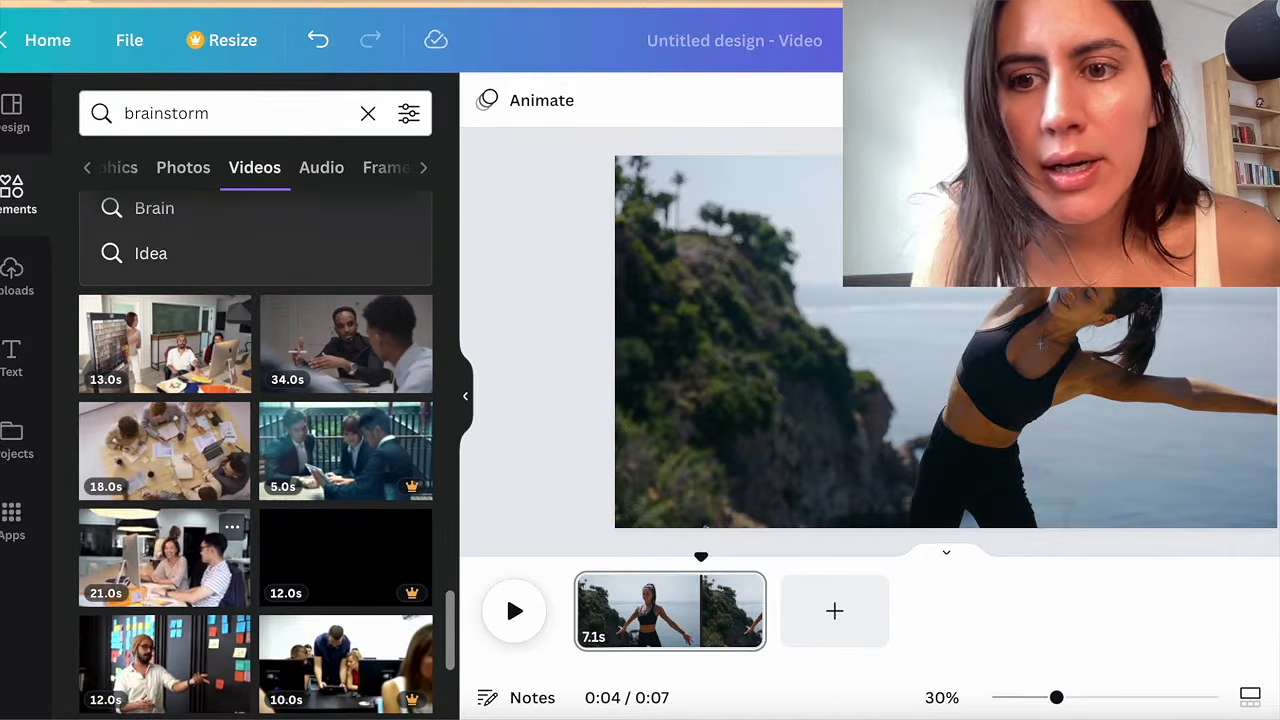
Step: Try the 10-second clip of a team discussing charts around a table on the first page and delete it again
scroll(183, 585, down, 2)
scroll(183, 585, down, 1)
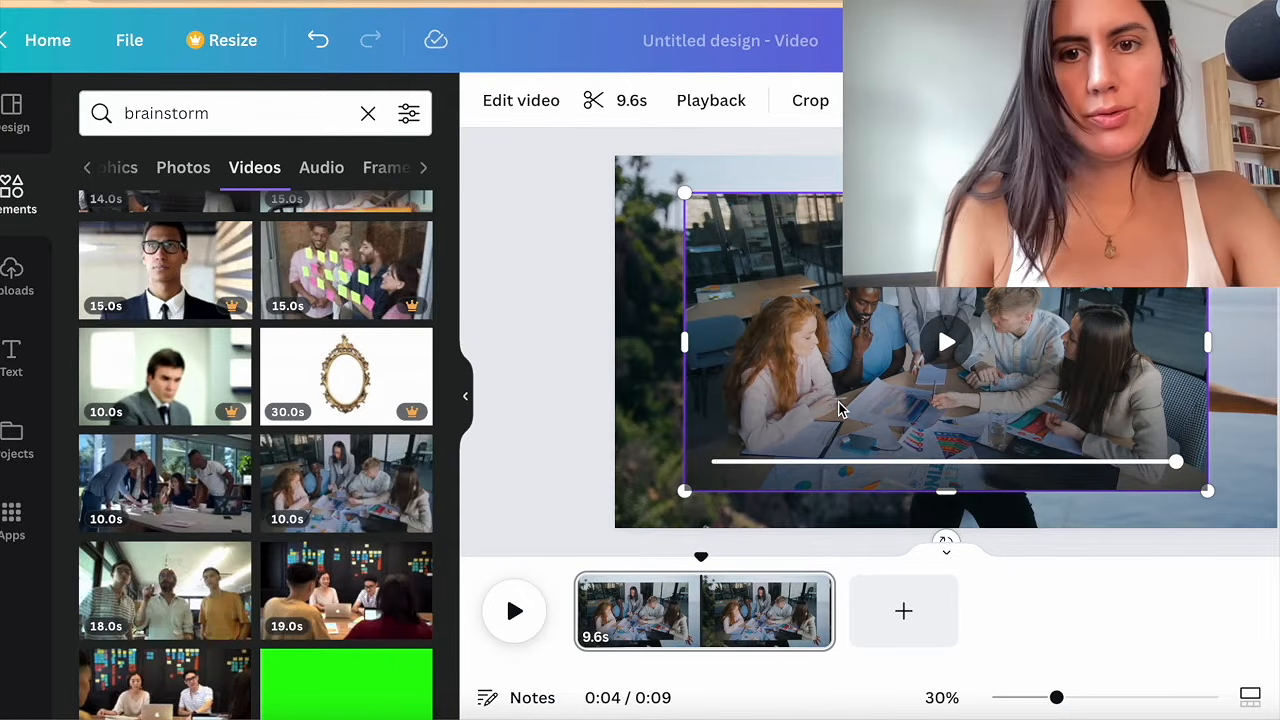
drag(841, 398, 902, 442)
key(Delete)
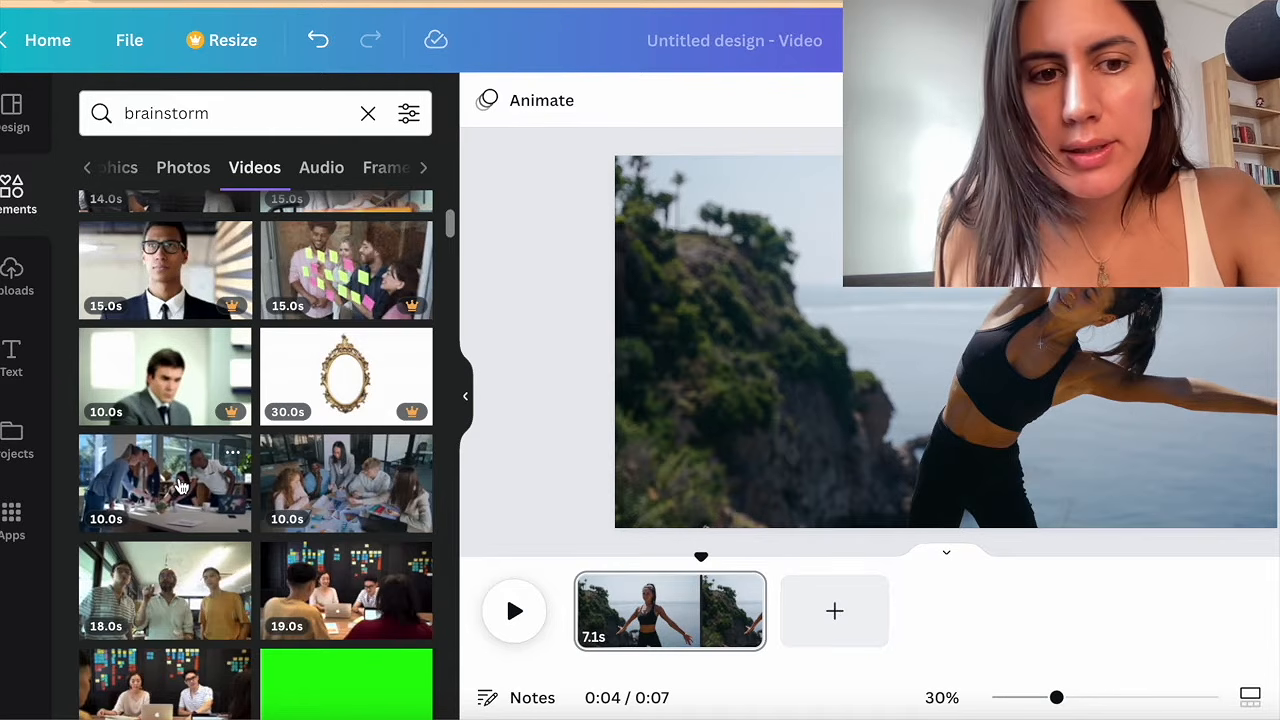
Step: Add the 10-second team-with-charts clip as a second page, shortened from its end to 5.3 s, and preview it
drag(288, 474, 862, 627)
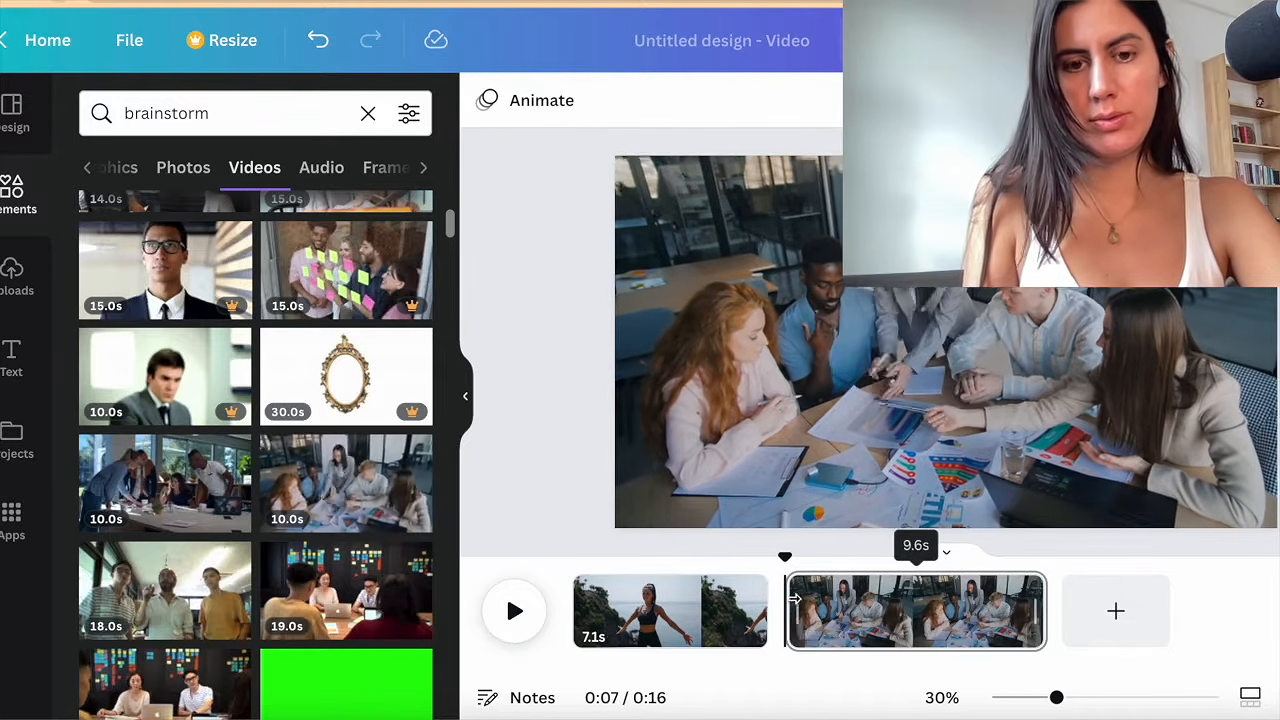
drag(1050, 600, 928, 610)
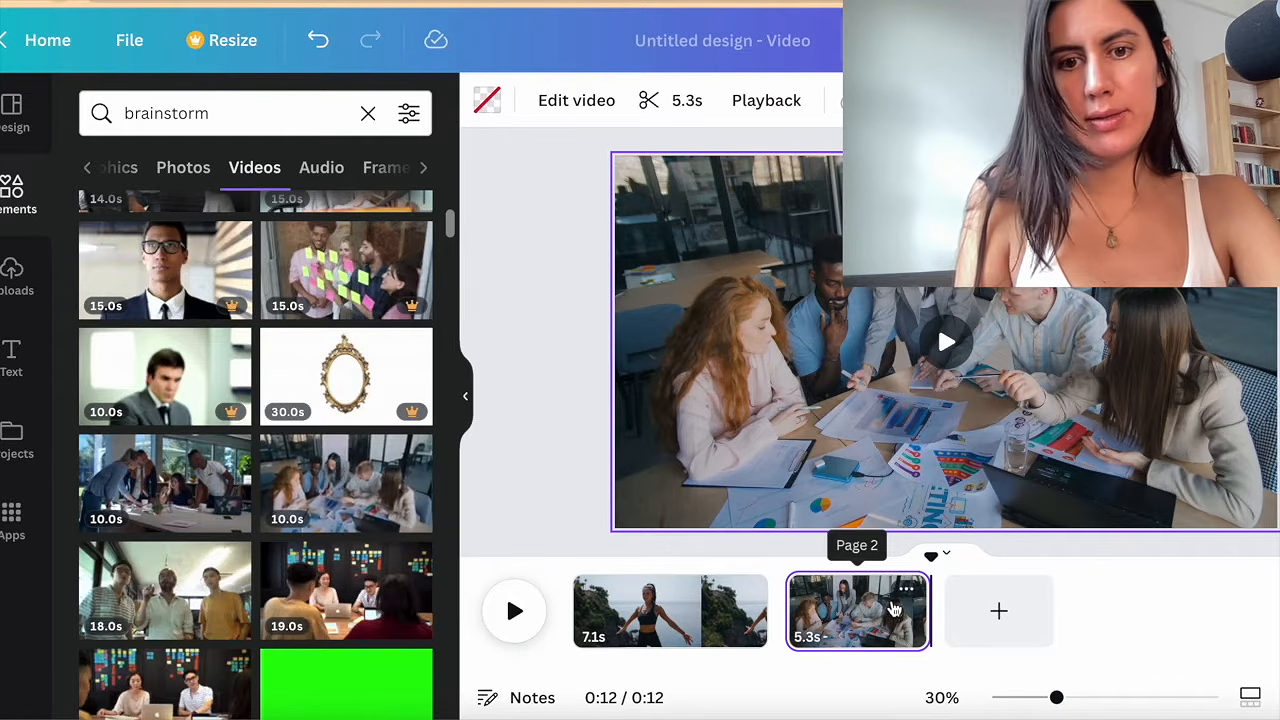
click(852, 607)
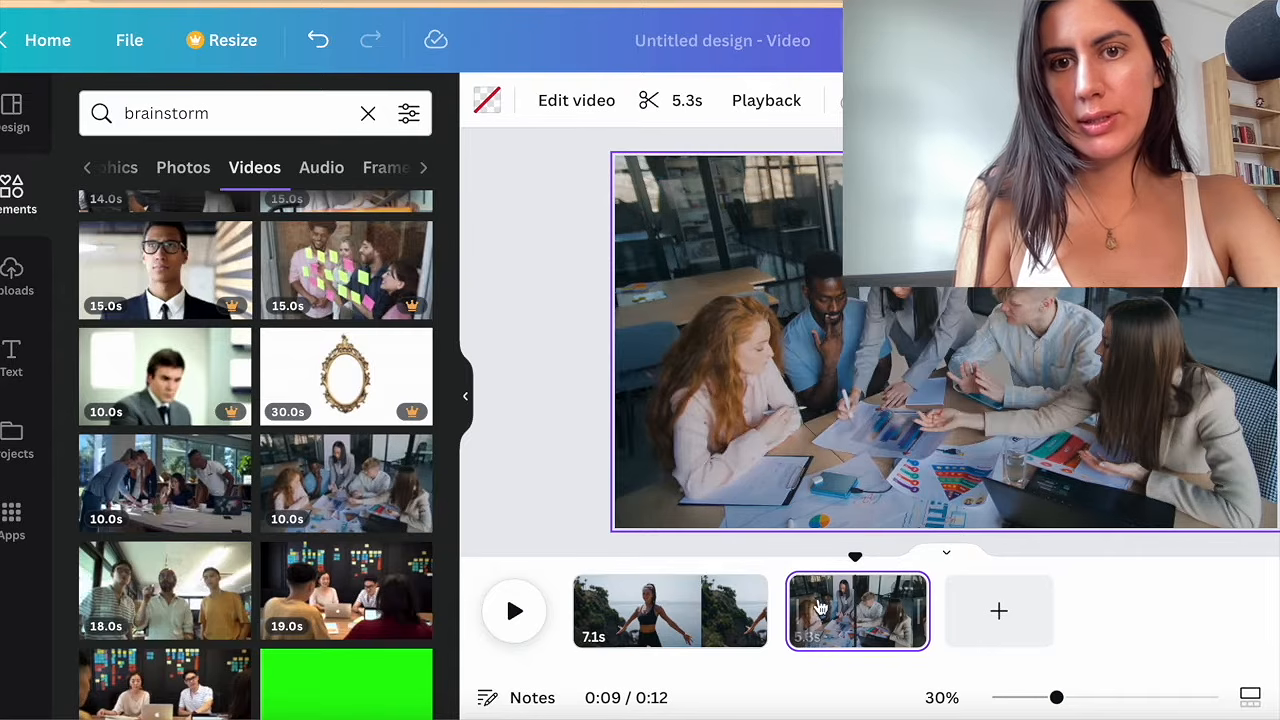
click(801, 603)
key(space)
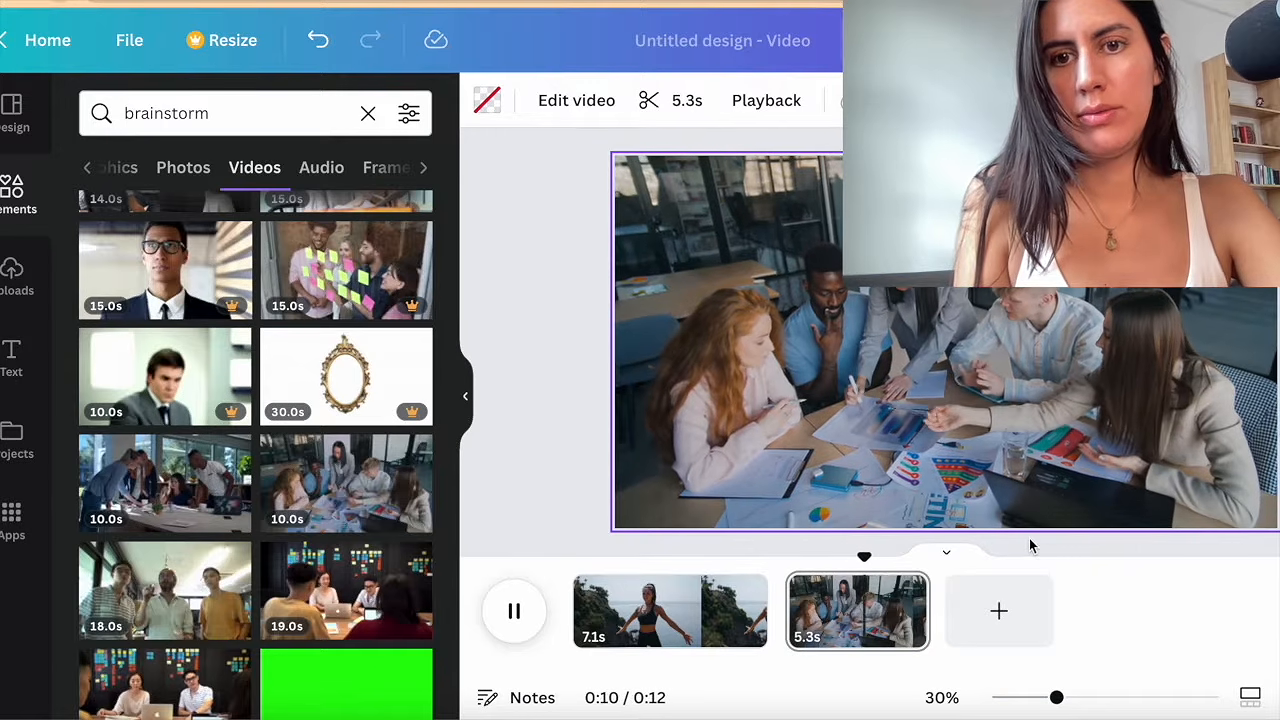
key(space)
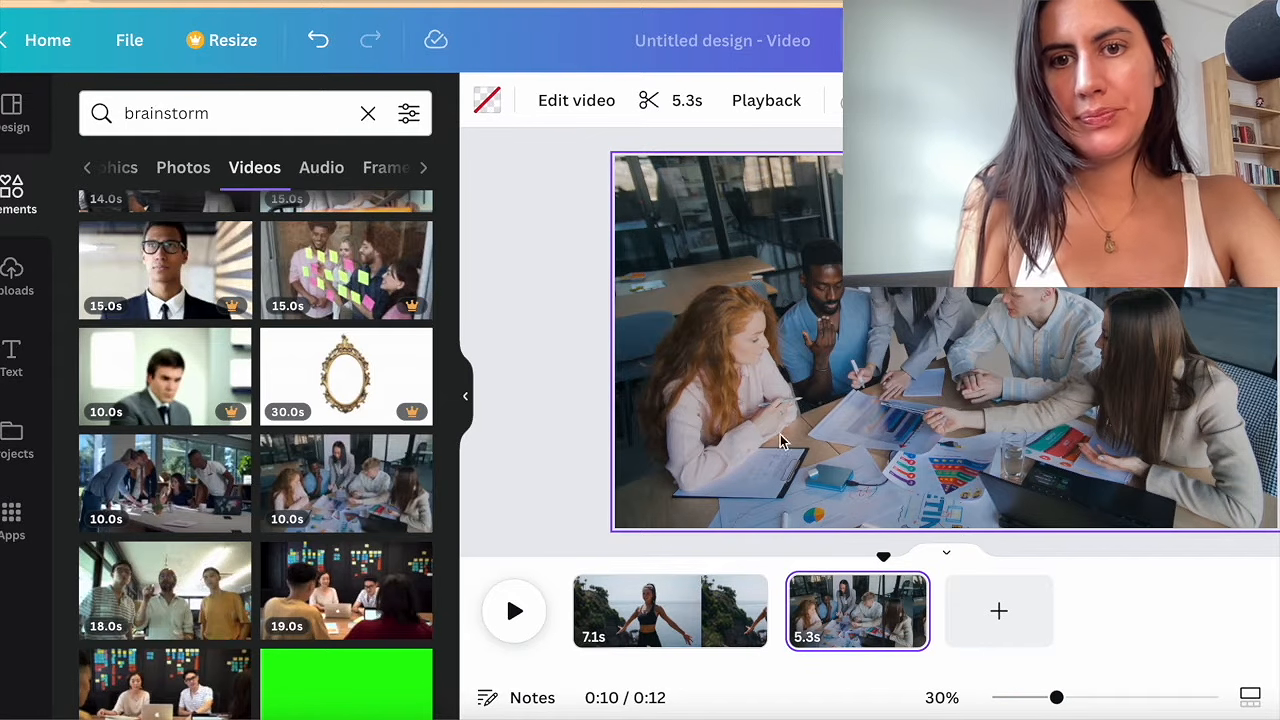
Step: Search the video elements for "coffee shop"
click(150, 116)
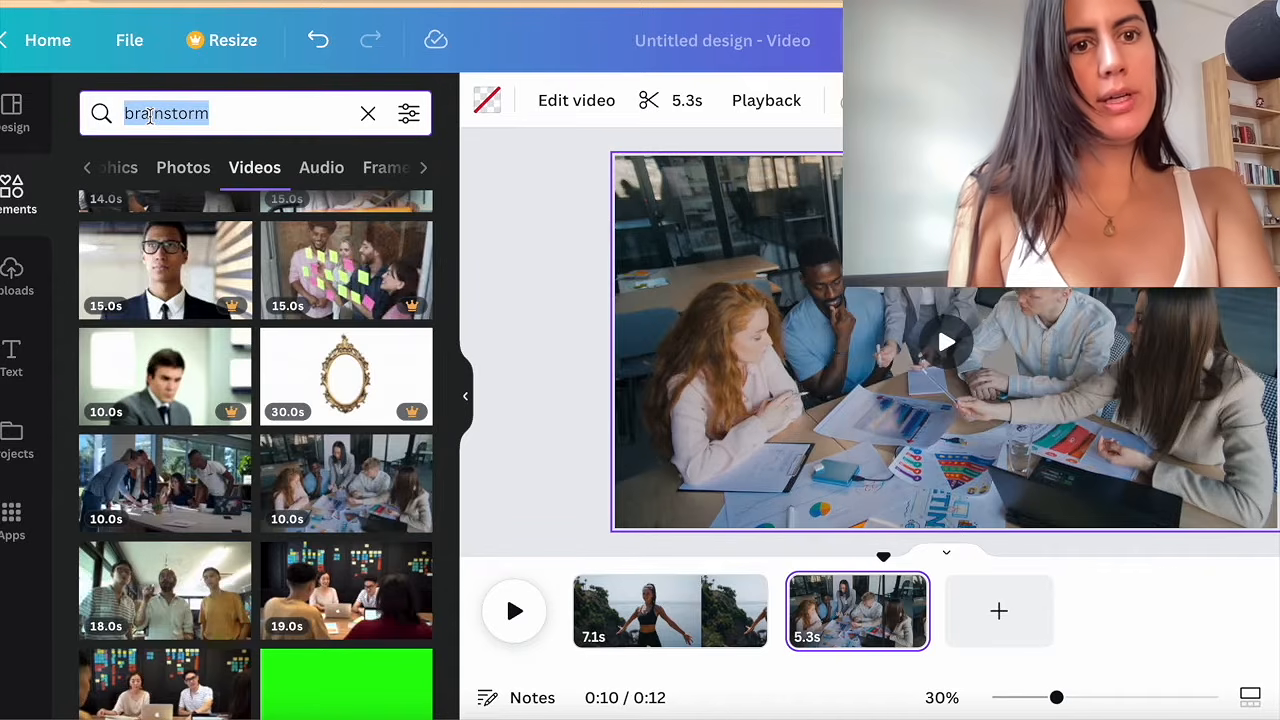
text(coffee shop)
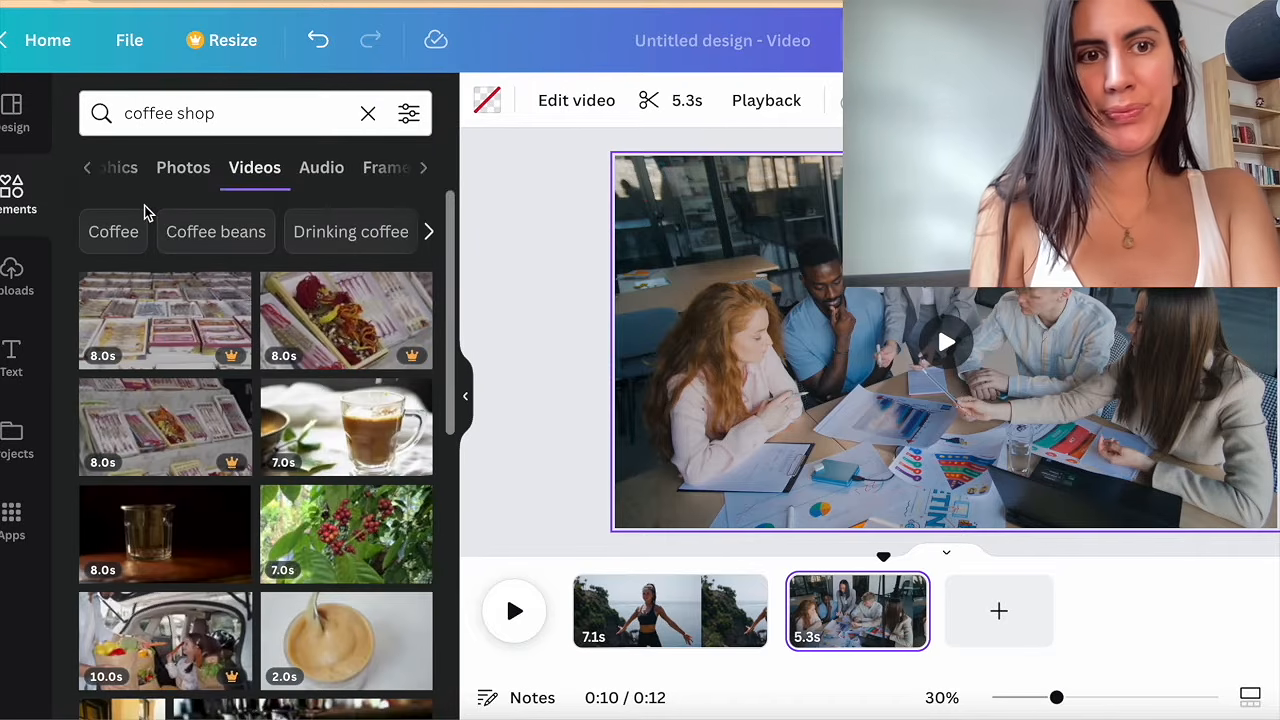
Step: Try the 9-second clip of a woman with a laptop at a café table on the second page and delete it again
scroll(210, 560, down, 3)
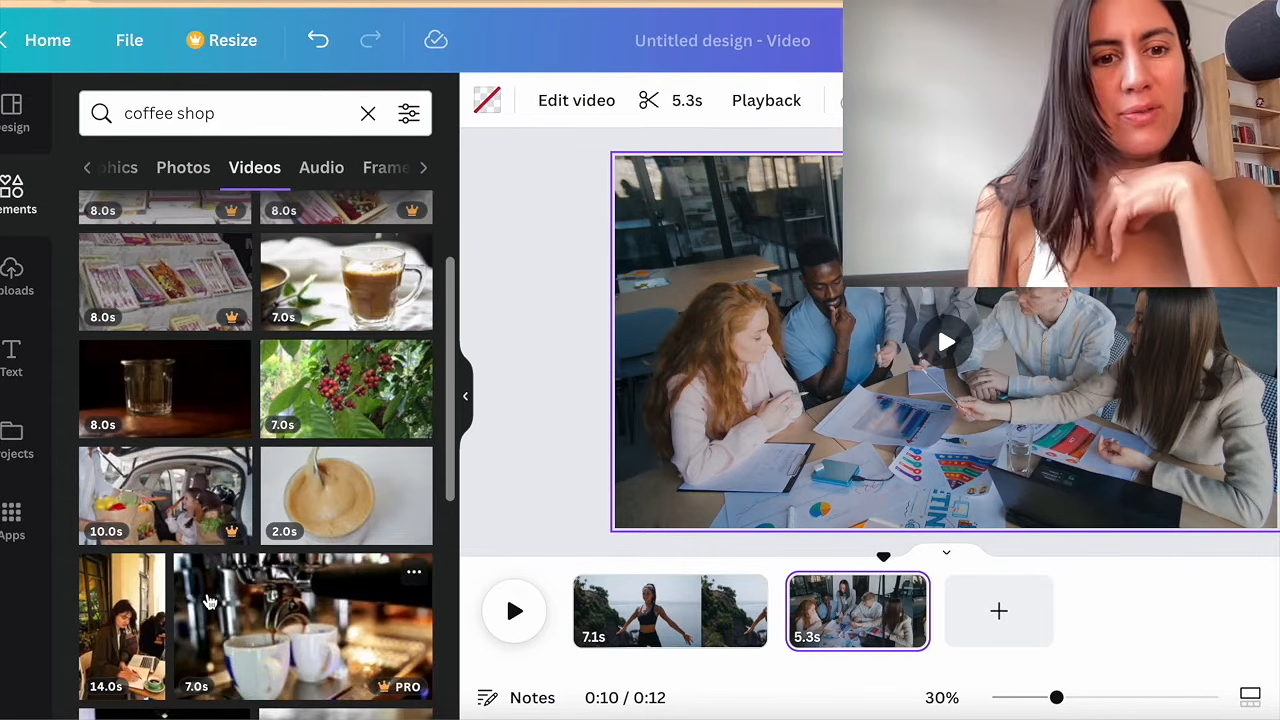
scroll(208, 600, down, 5)
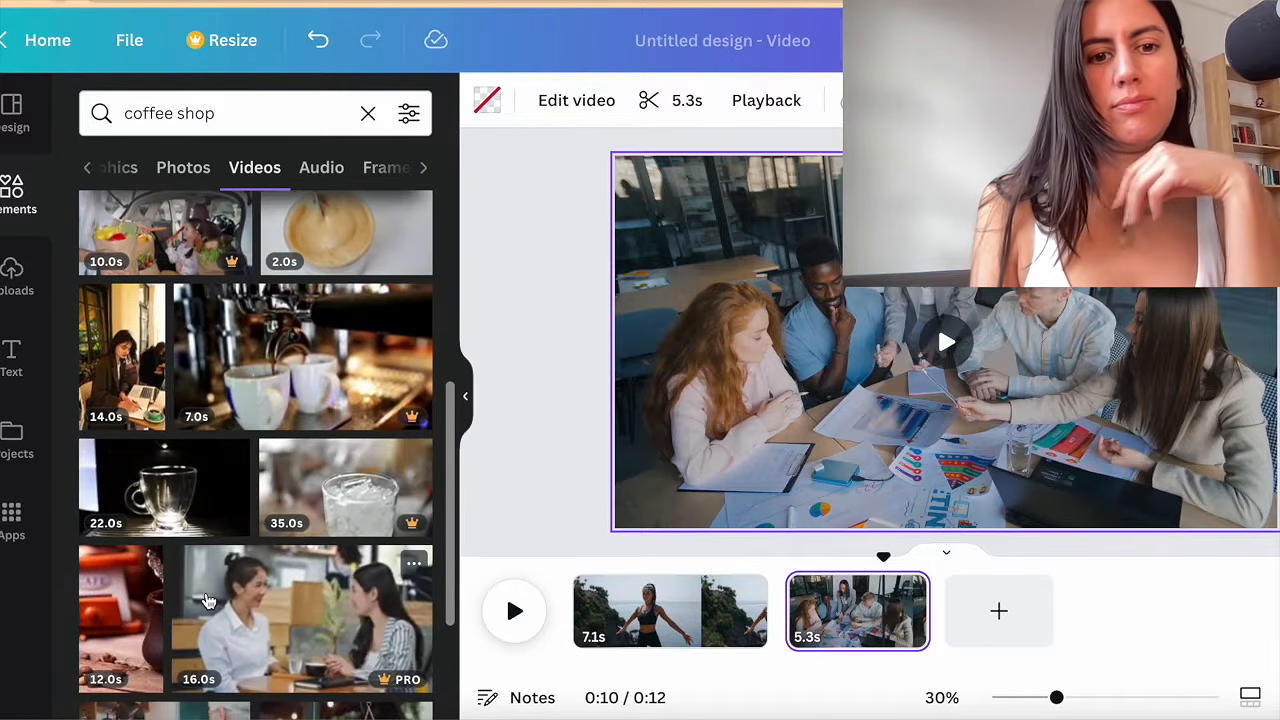
scroll(208, 598, down, 3)
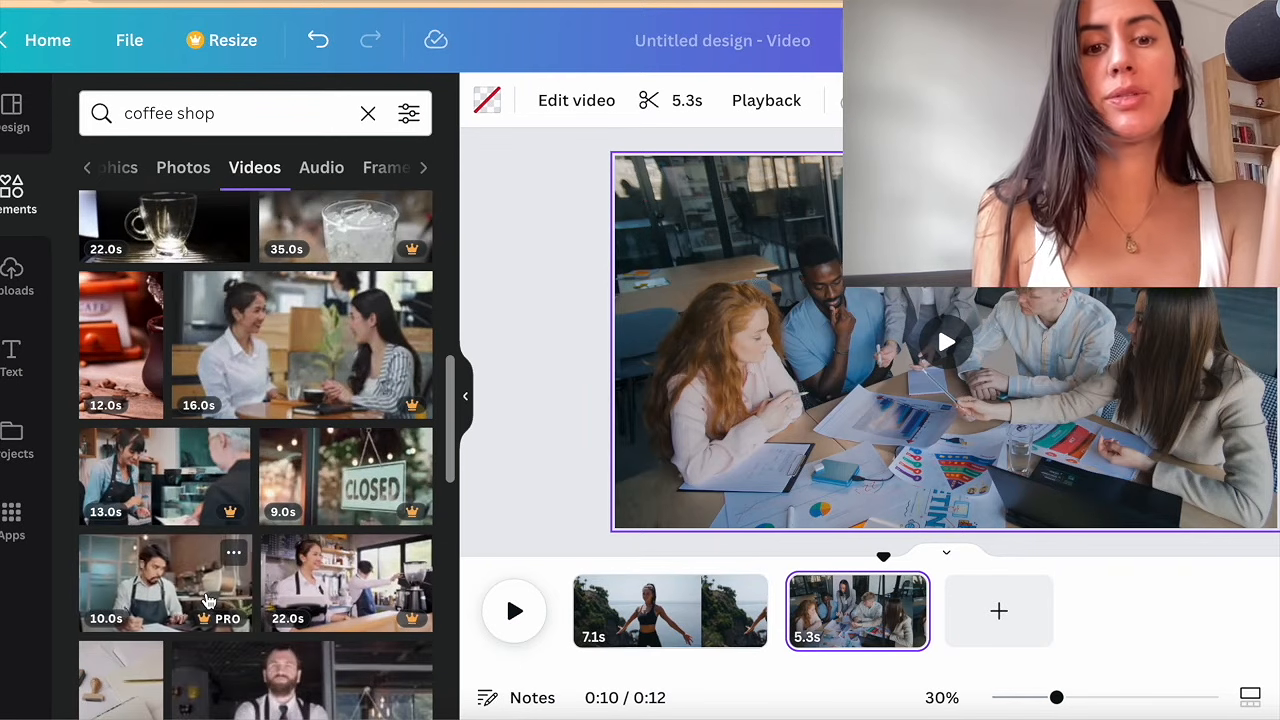
scroll(207, 598, down, 2)
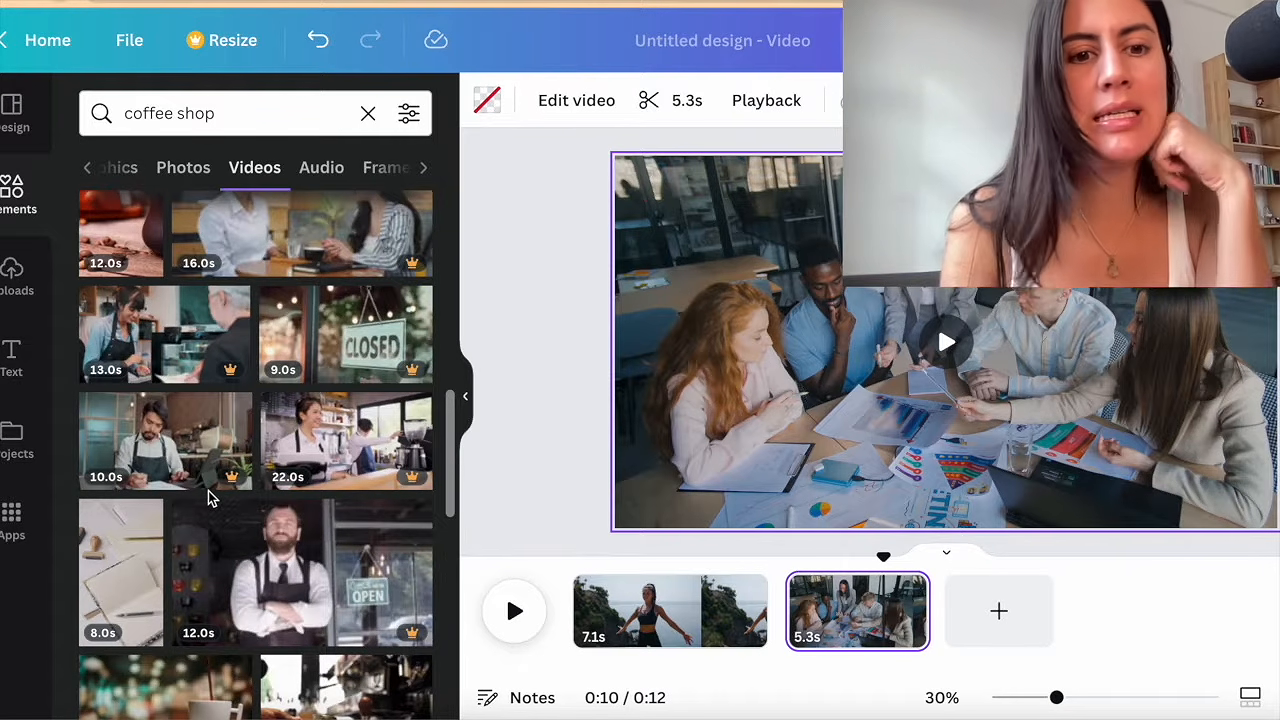
scroll(235, 545, down, 5)
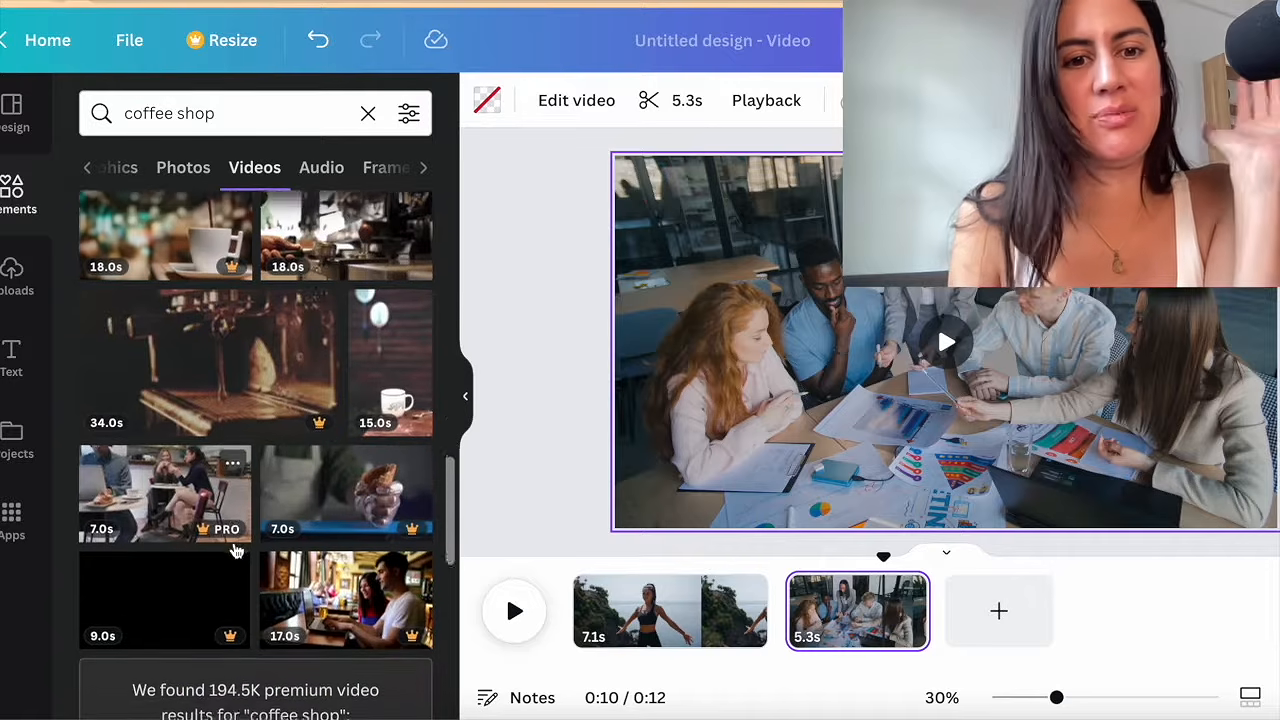
scroll(238, 547, down, 2)
scroll(248, 500, down, 6)
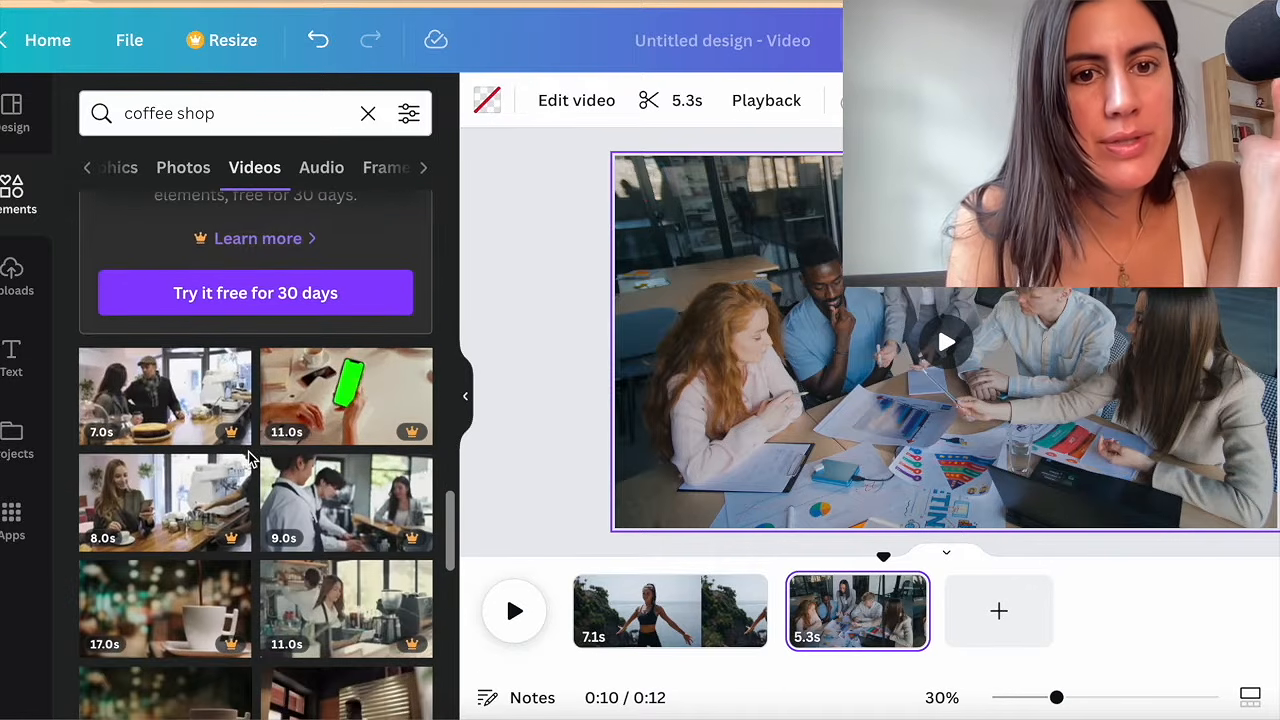
scroll(265, 540, down, 2)
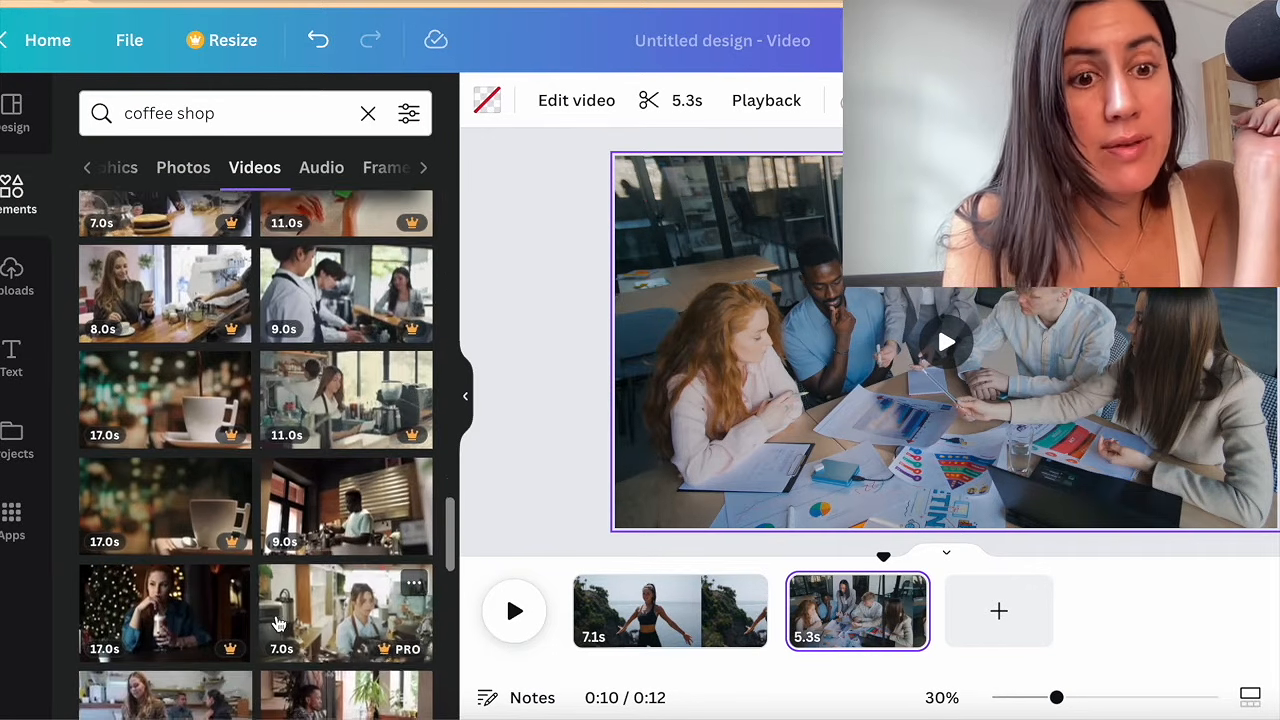
scroll(278, 624, down, 4)
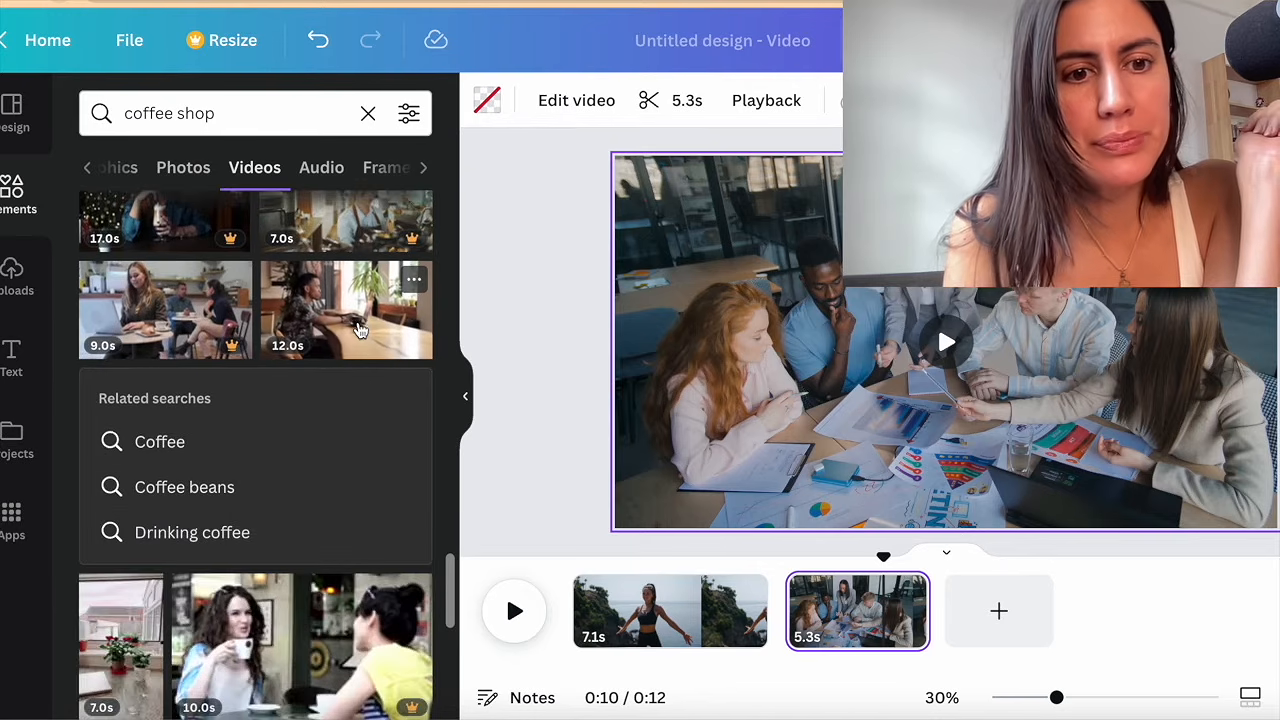
click(159, 340)
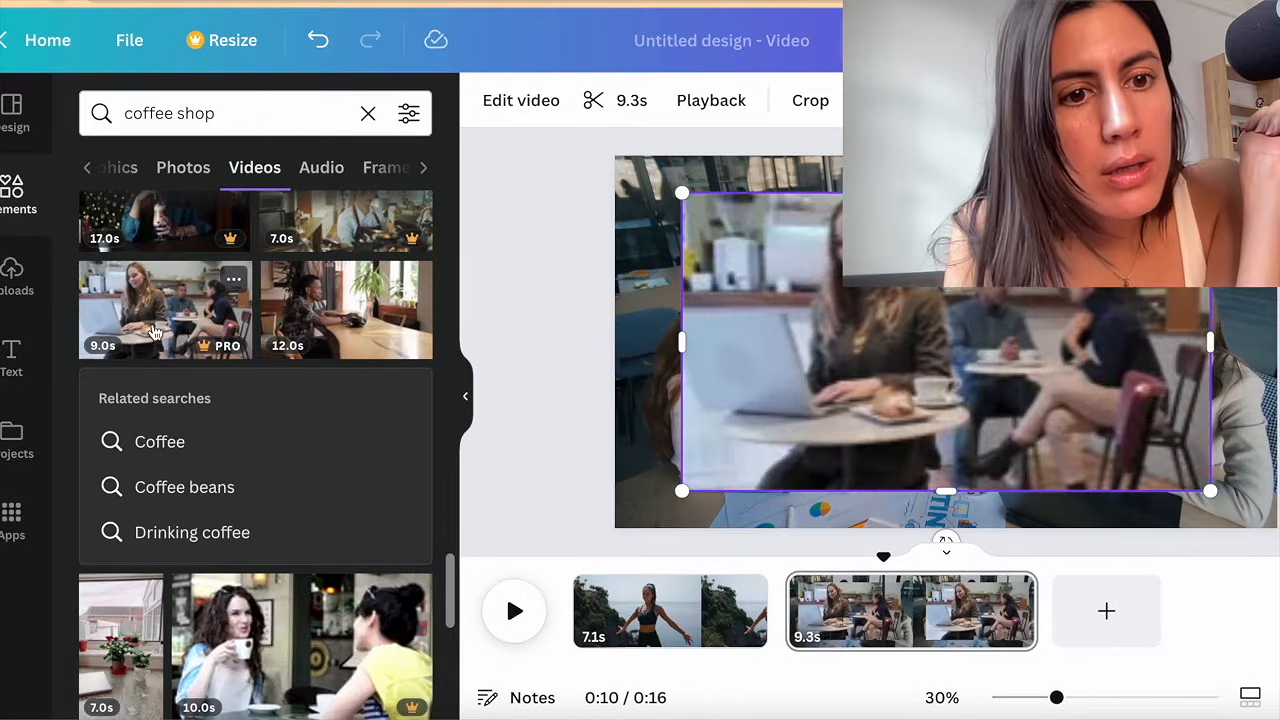
key(Delete)
Step: Search the video elements for "coffee" and look through the results for a free clip
scroll(263, 489, down, 5)
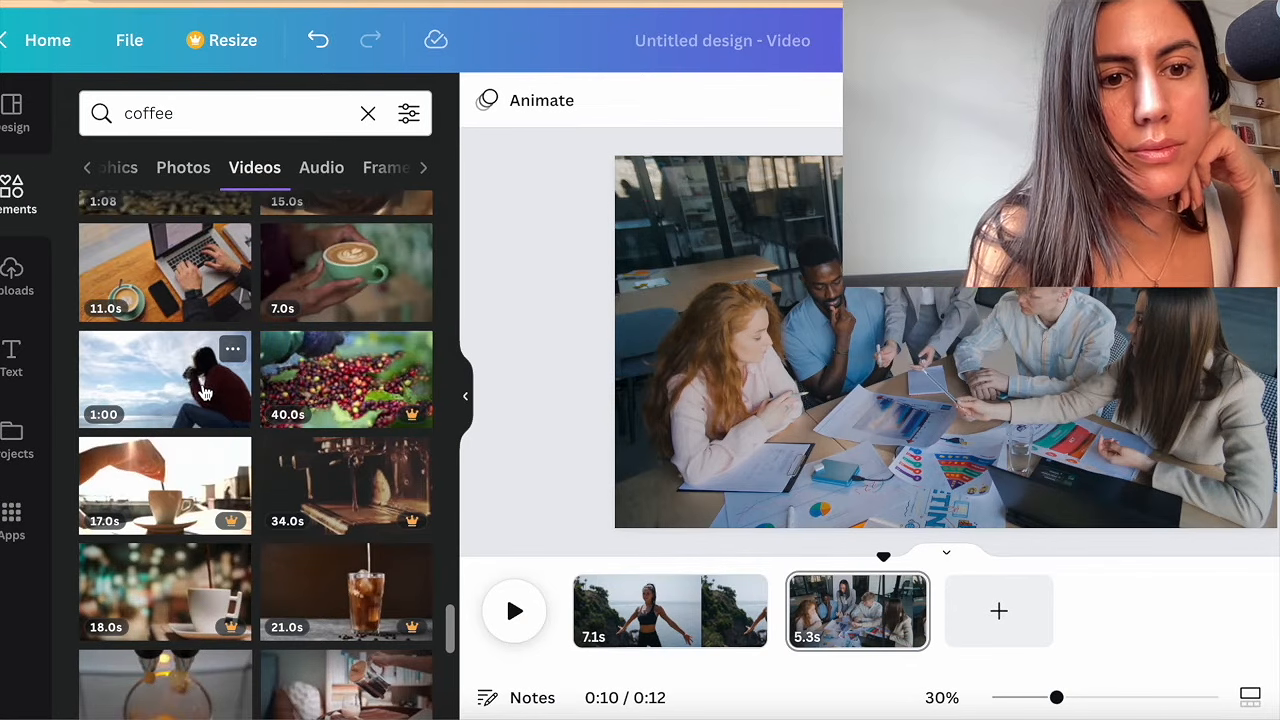
scroll(205, 420, down, 3)
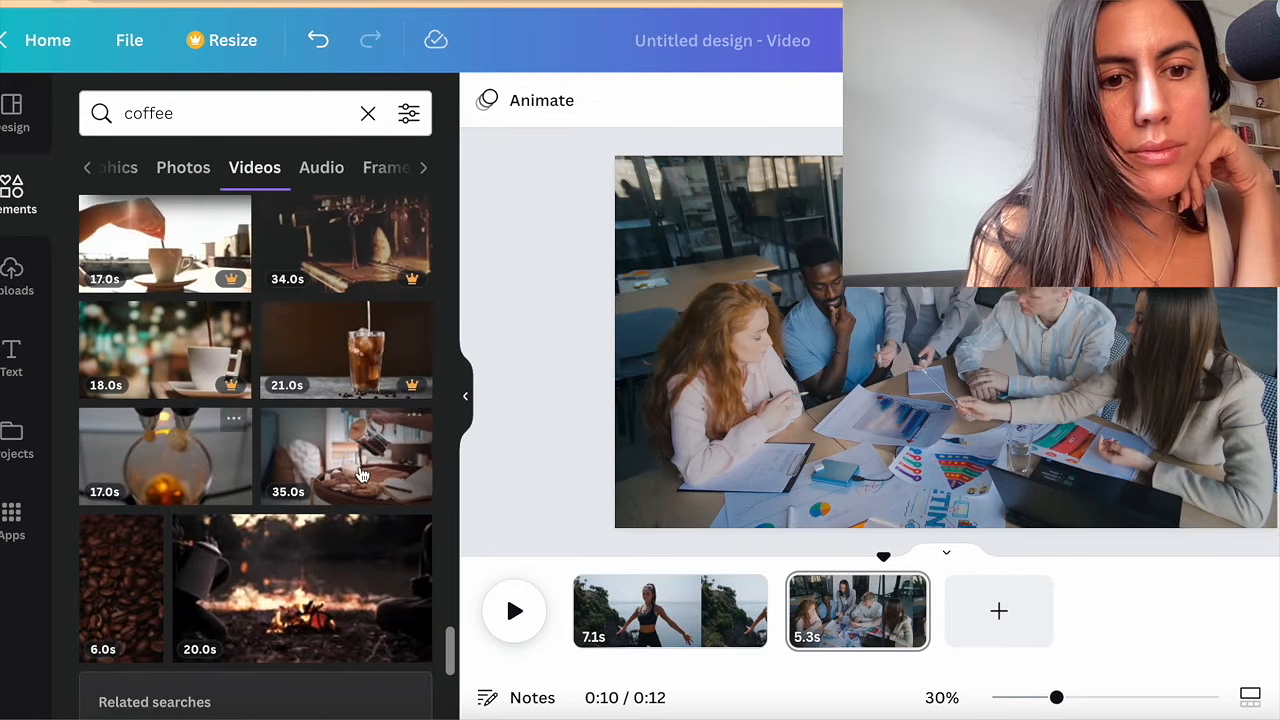
Step: Try the 35-second coffee-pouring clip on top of the second page's meeting footage and undo the addition
click(345, 455)
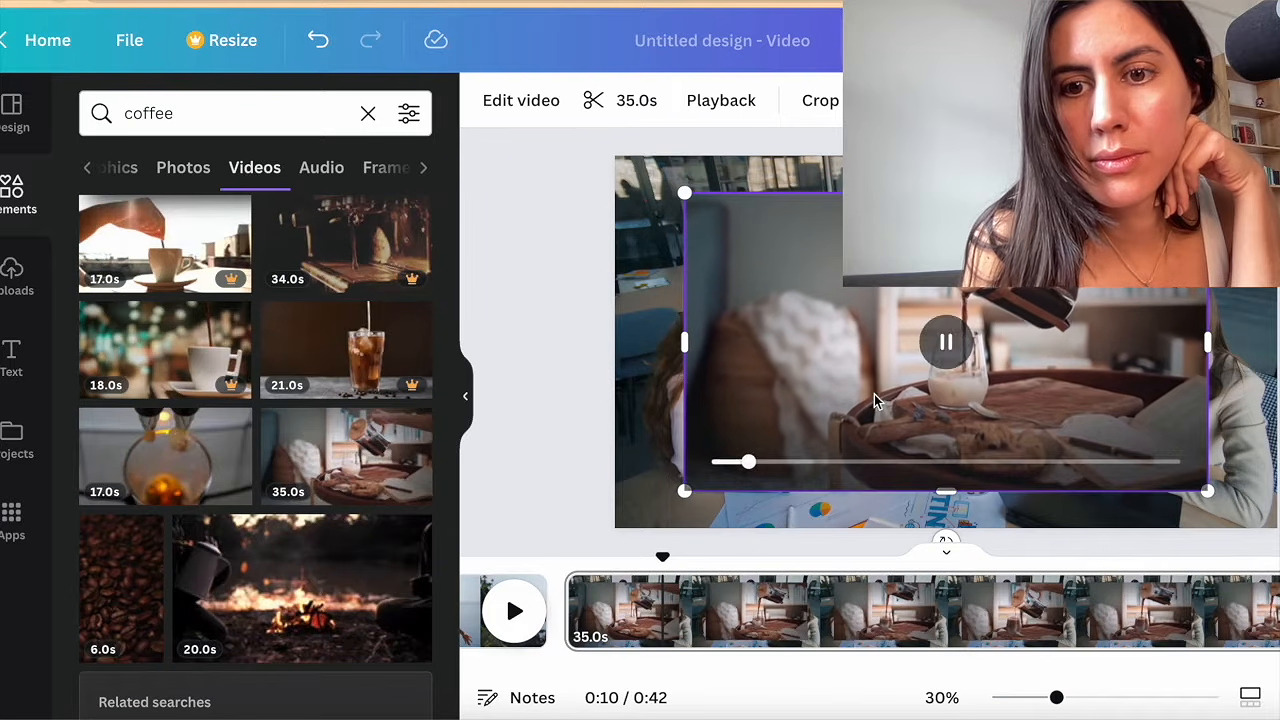
click(591, 334)
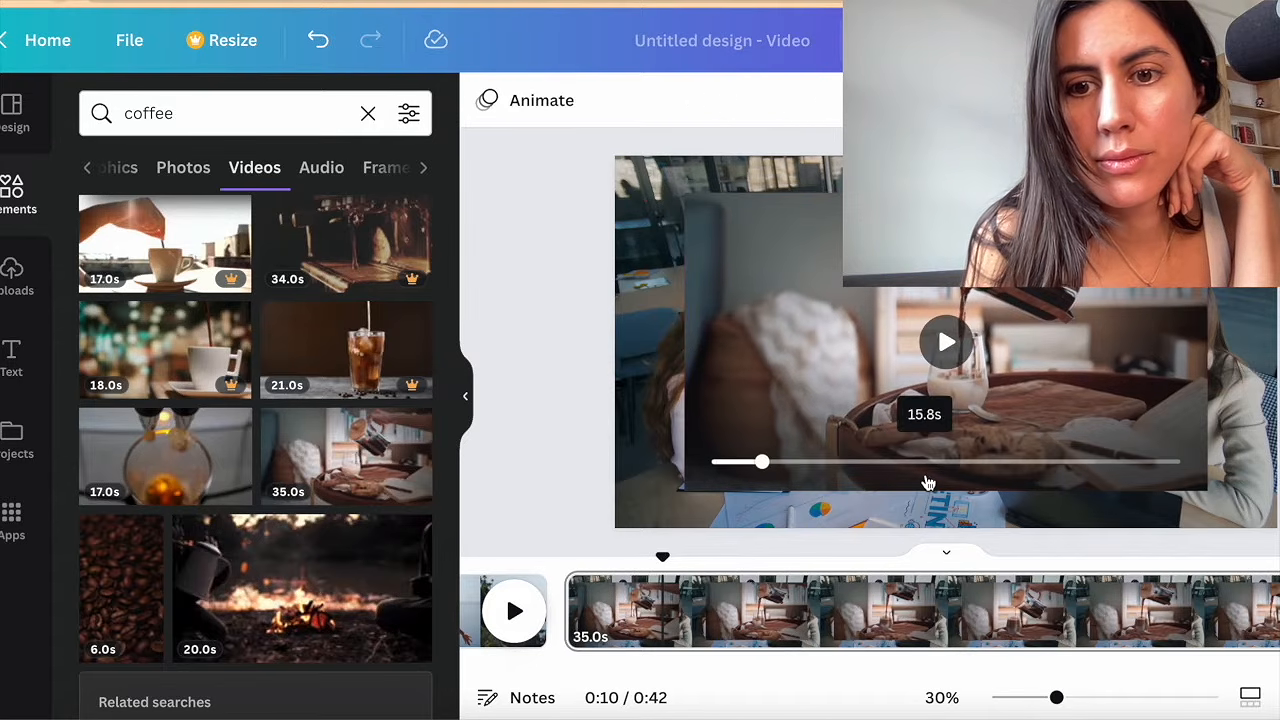
click(767, 627)
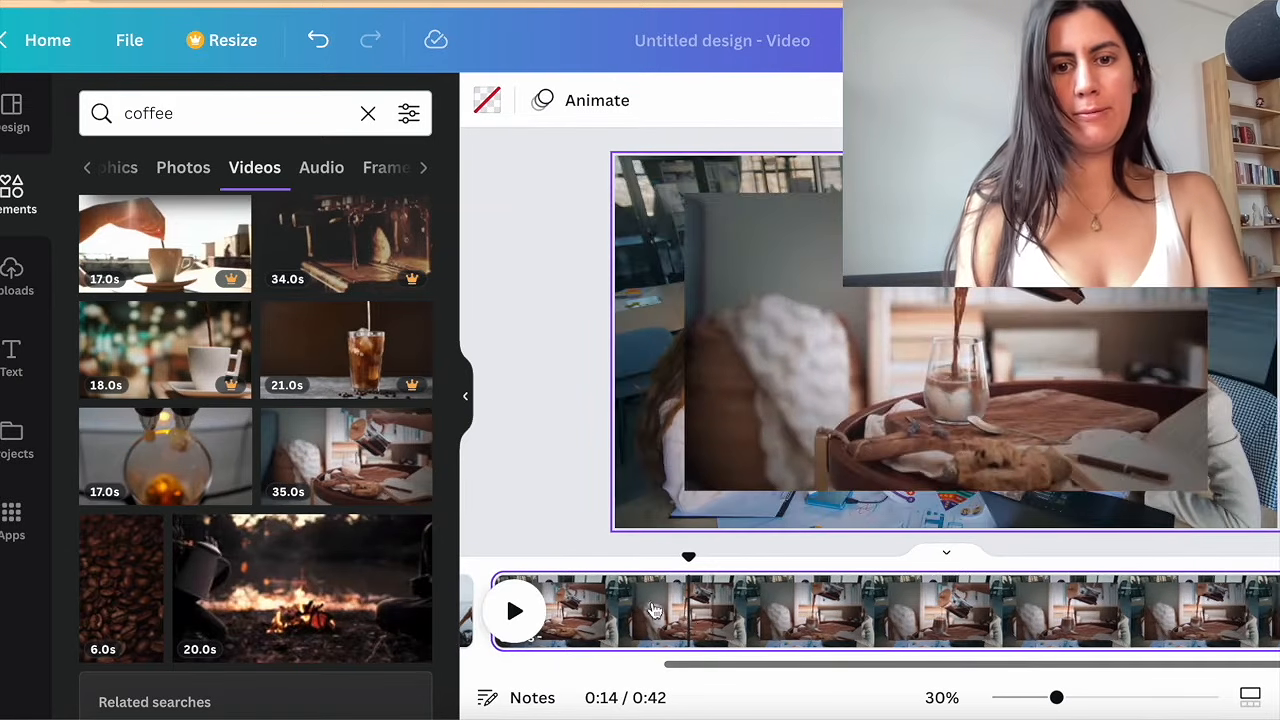
scroll(592, 587, left, 2)
drag(714, 606, 1193, 611)
key(ctrl+z)
key(ctrl+z)
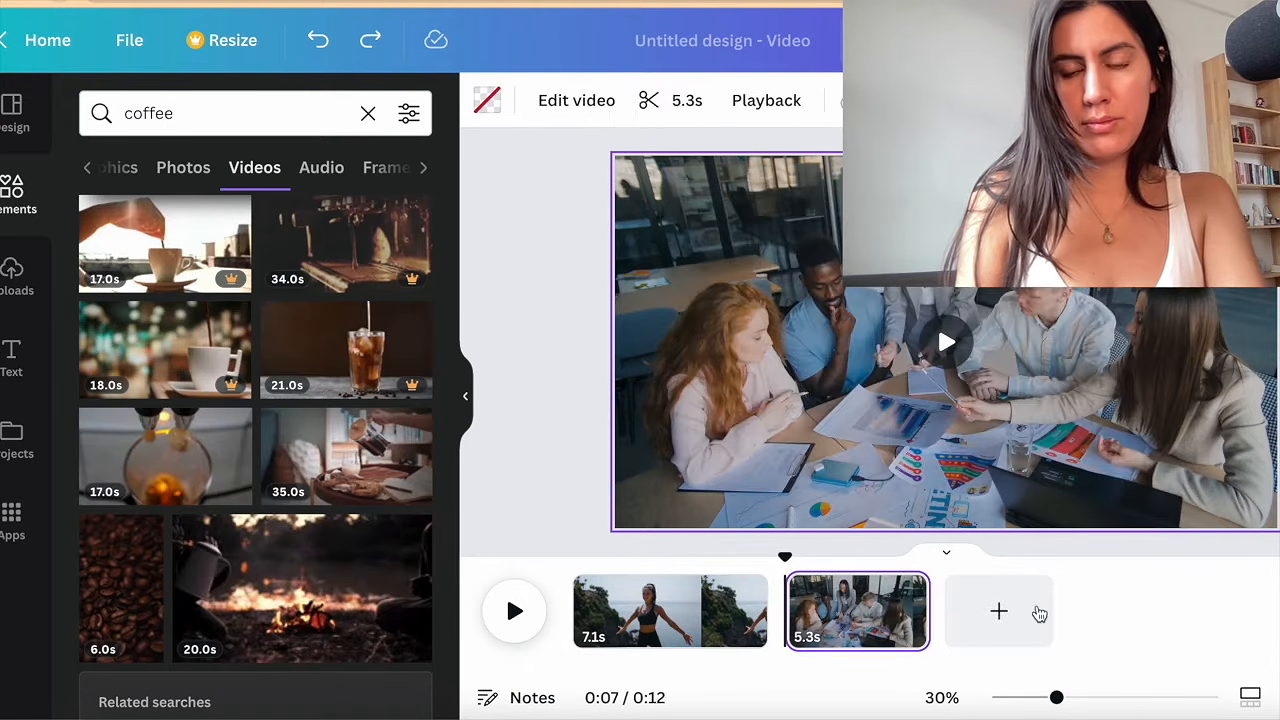
Step: Add the 35-second coffee-pouring clip as a third page and trim the page to 5.4 seconds
drag(400, 452, 1018, 626)
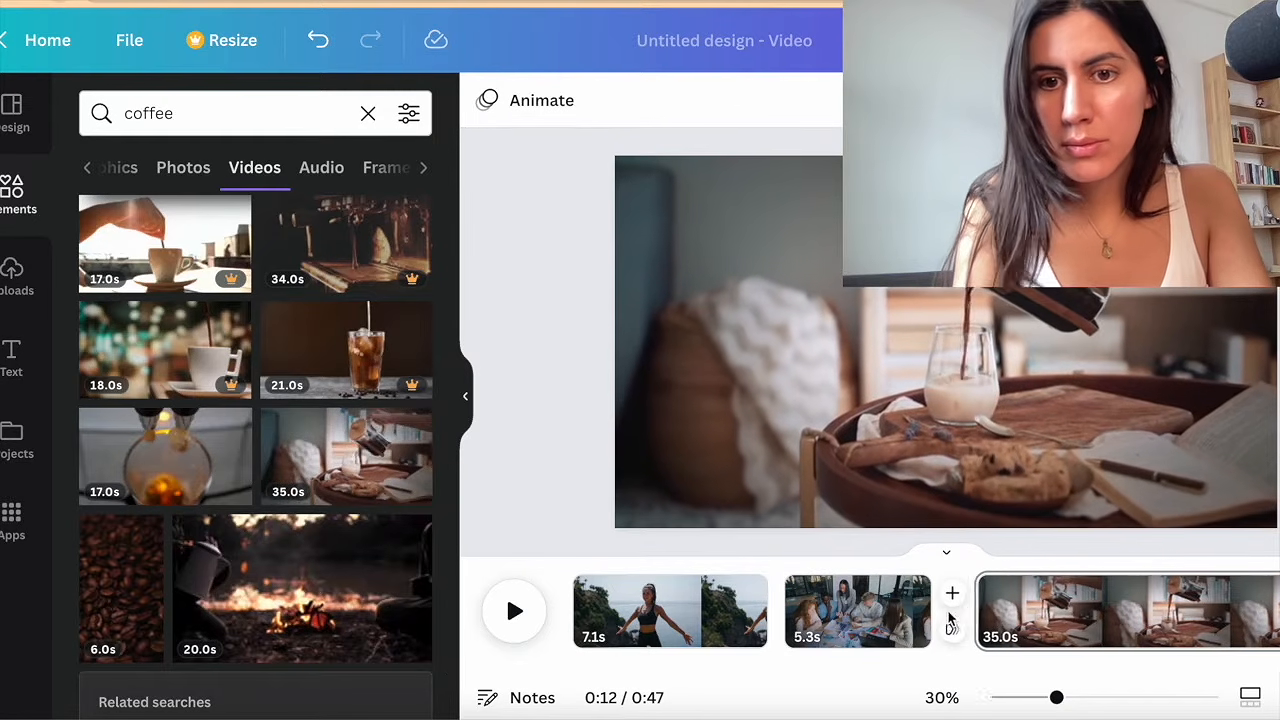
click(1000, 618)
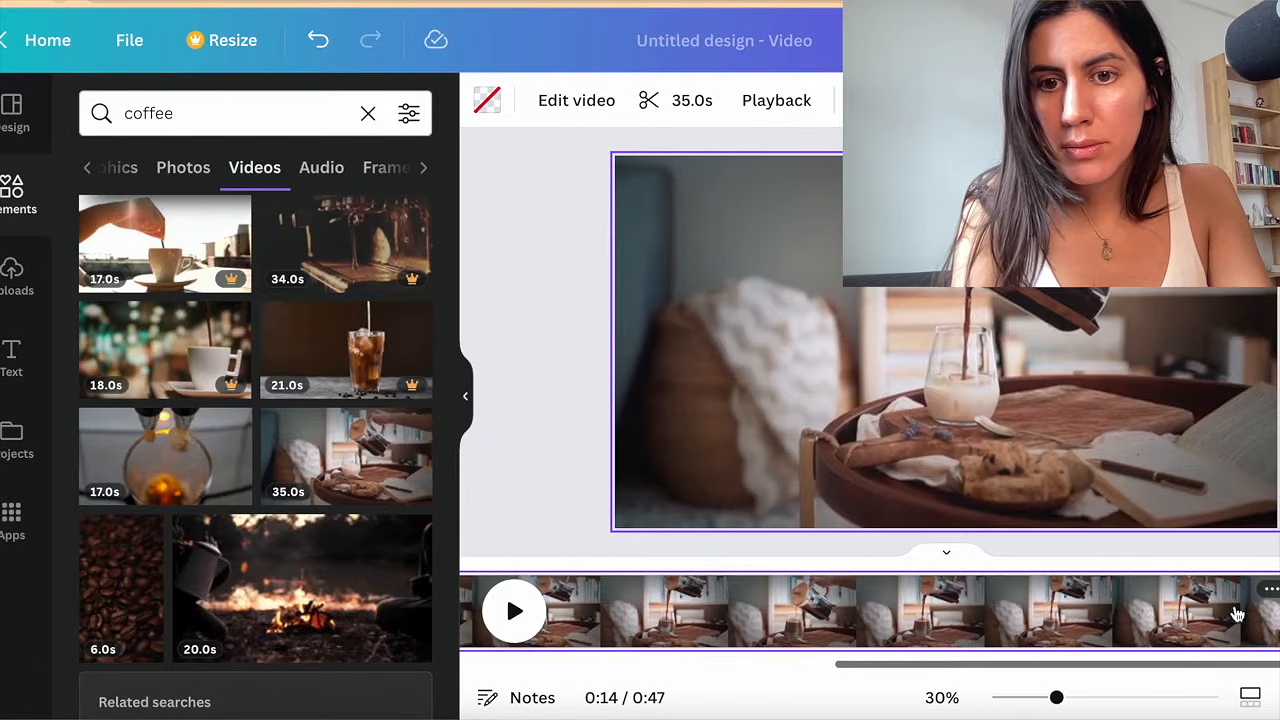
click(1270, 590)
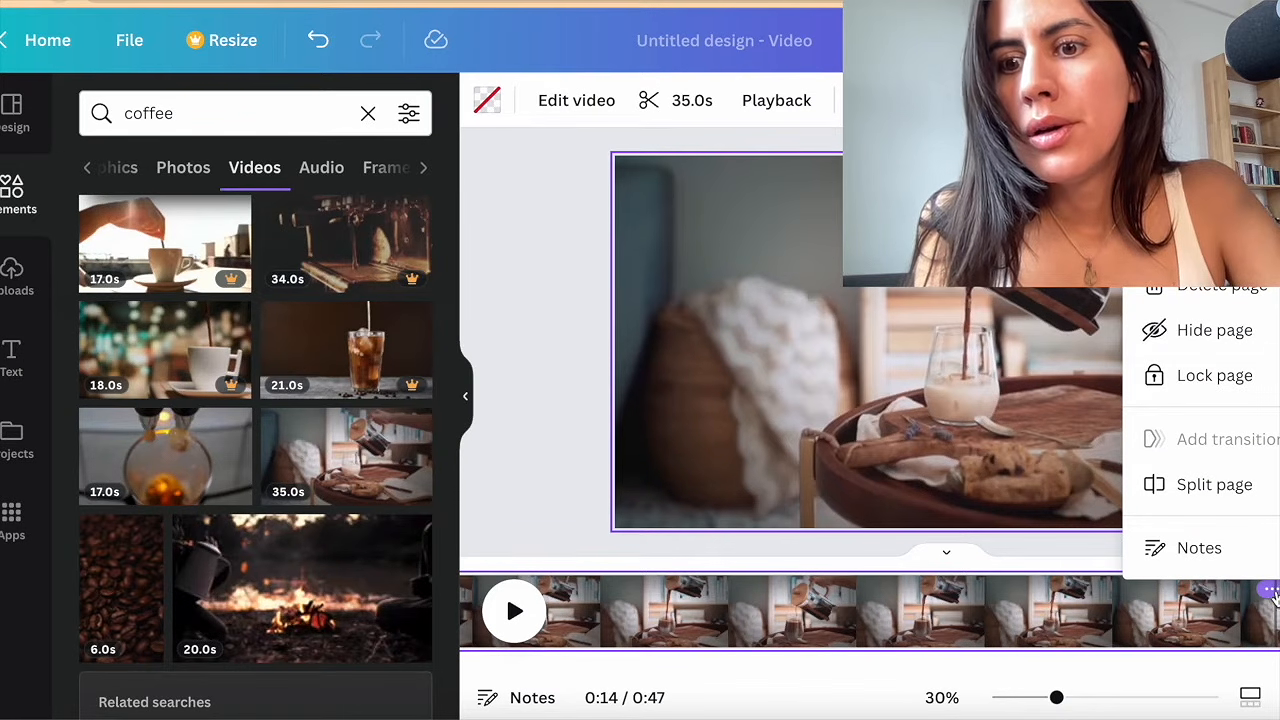
click(1187, 626)
drag(1279, 611, 706, 611)
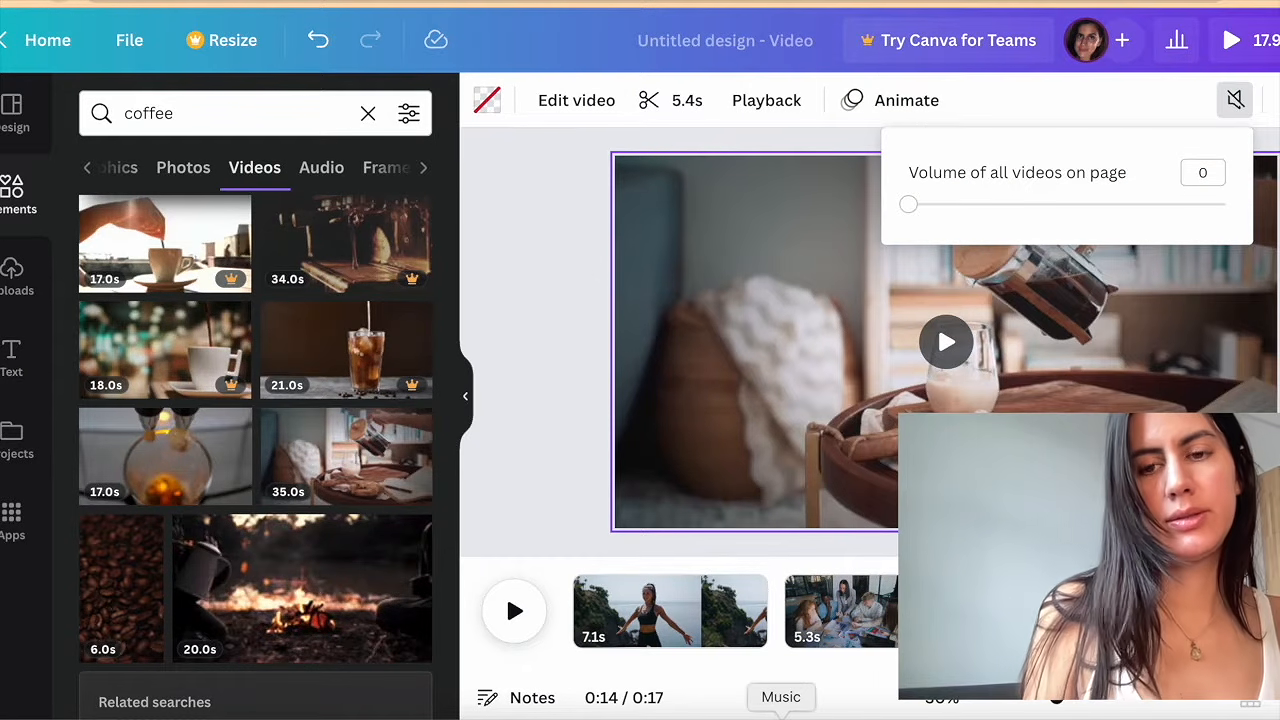
Step: Check the volume setting for all videos on the coffee page
click(1003, 407)
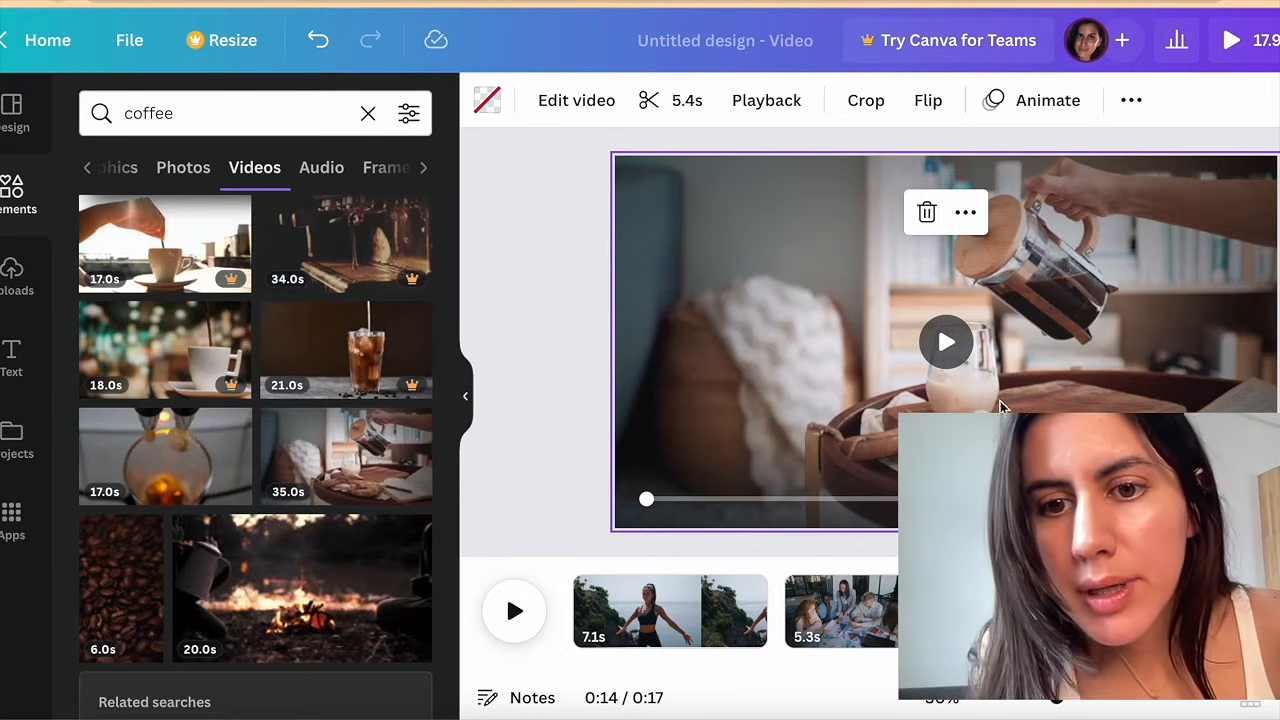
click(1015, 611)
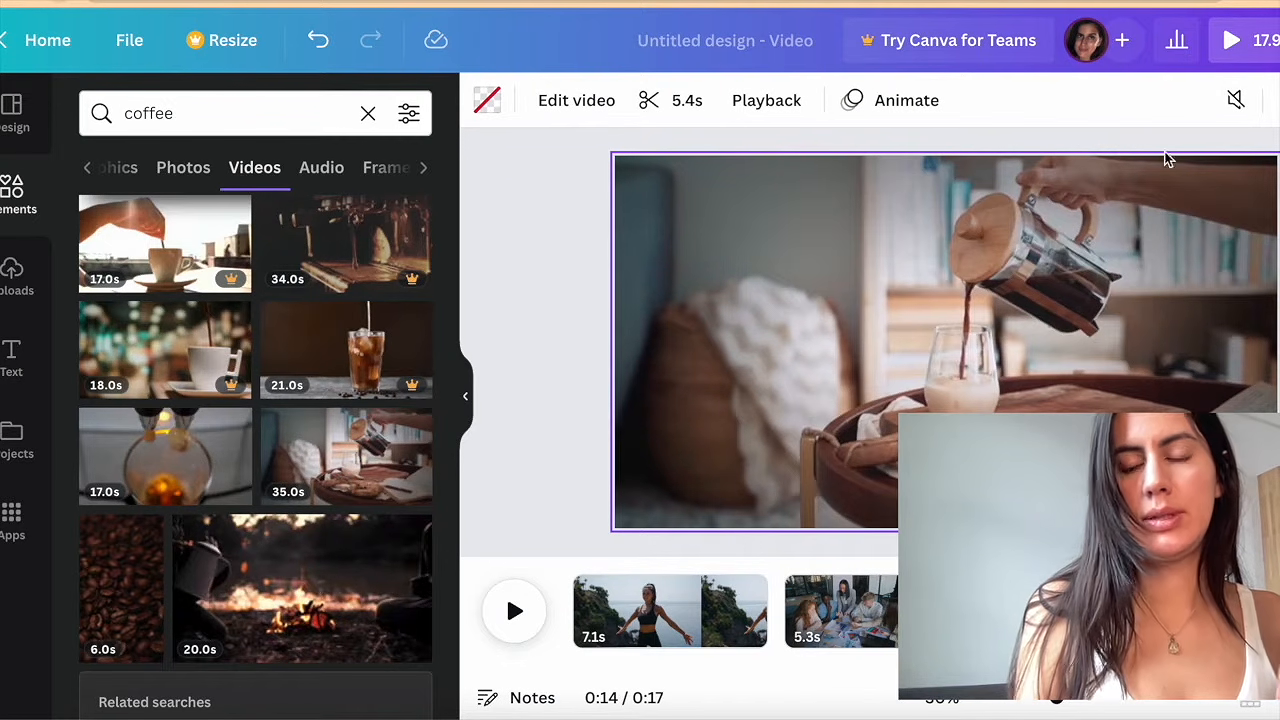
click(1235, 100)
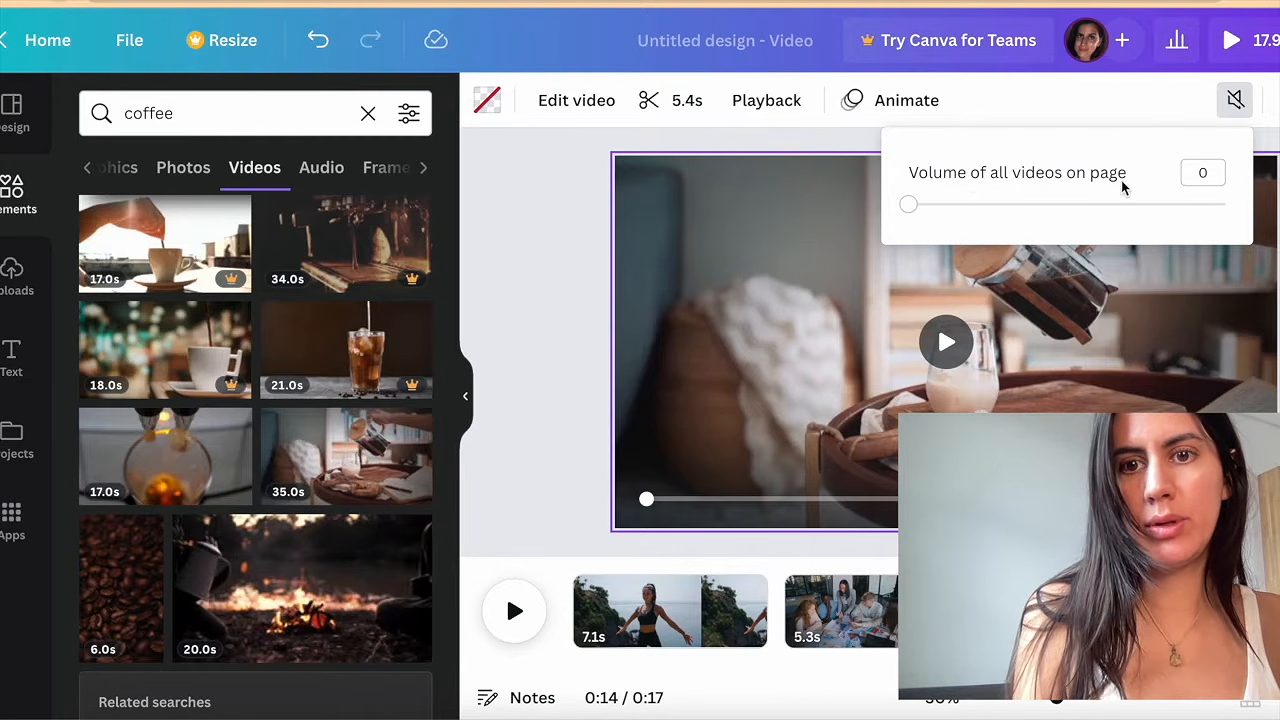
drag(1053, 210, 766, 180)
click(766, 180)
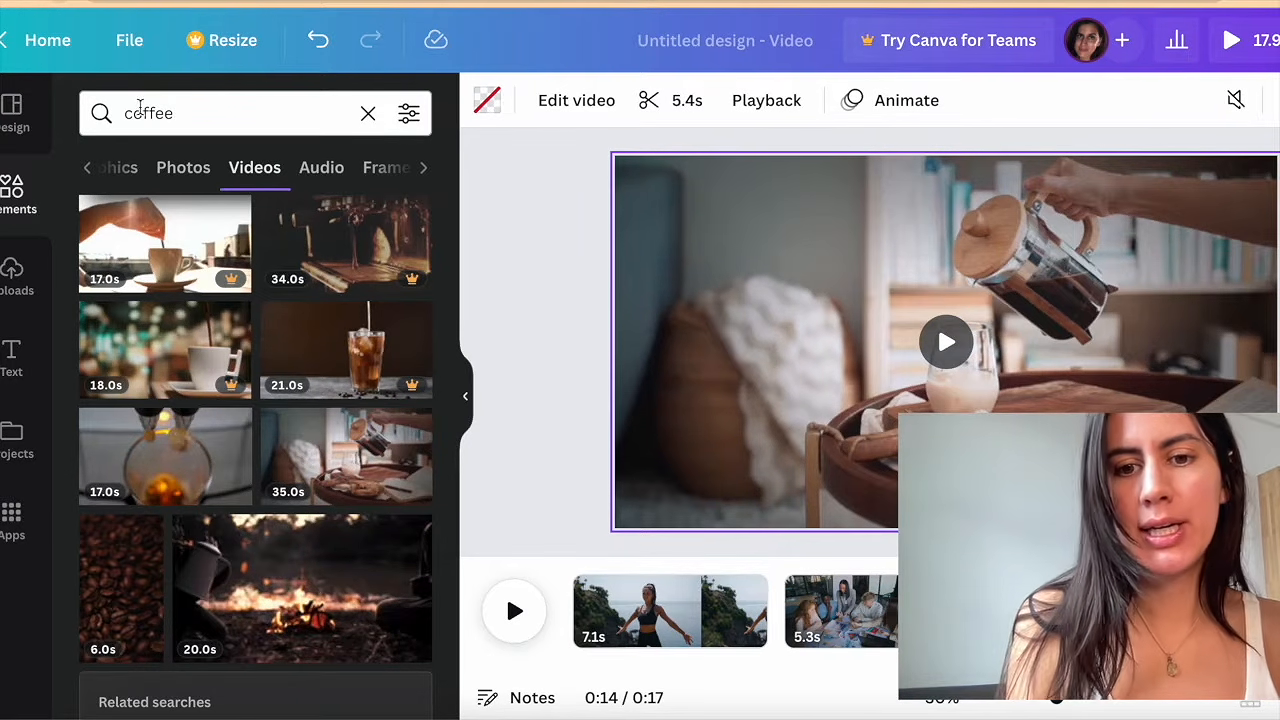
Step: Search the video elements for "beach"
text(beack)
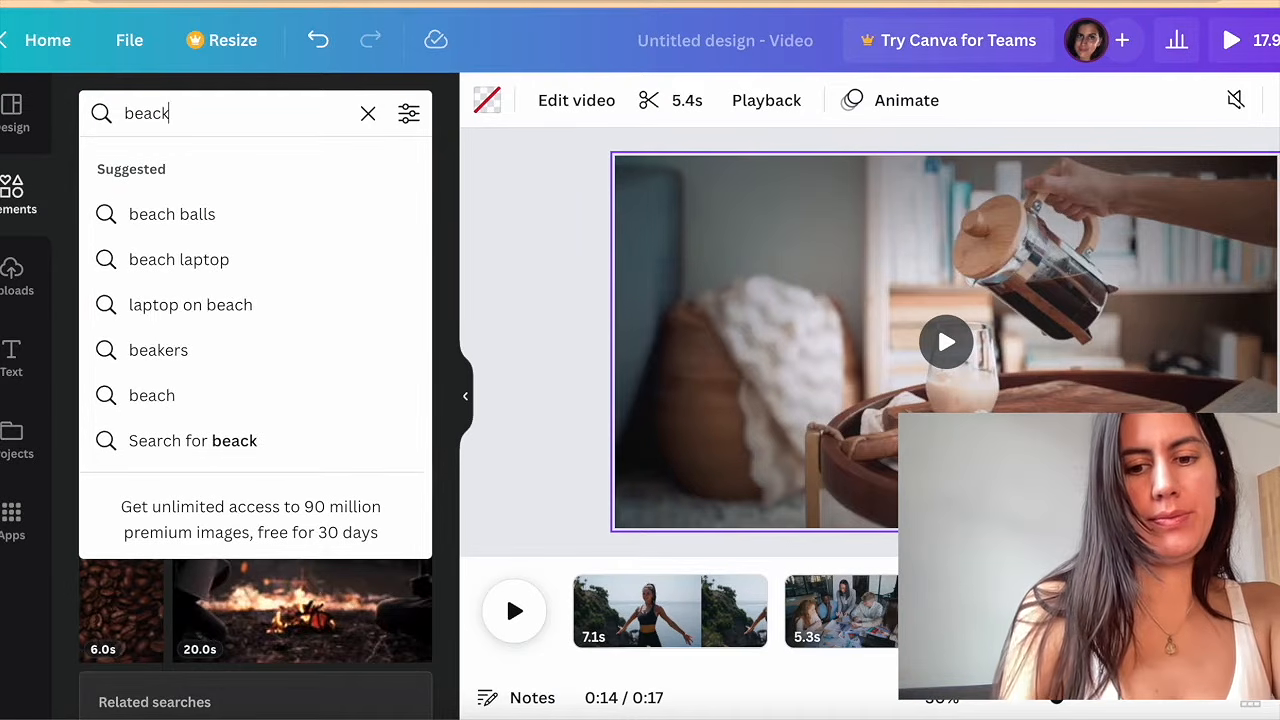
key(Return)
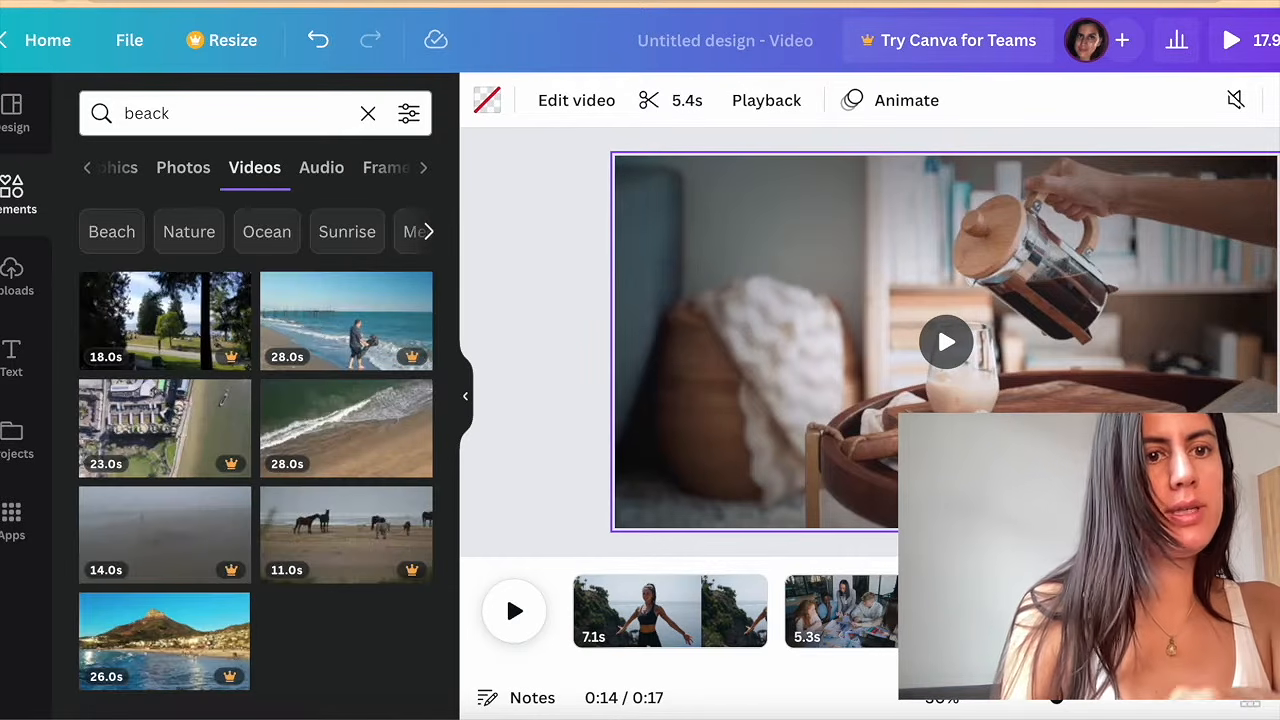
click(218, 124)
key(BackSpace)
text(h)
key(Return)
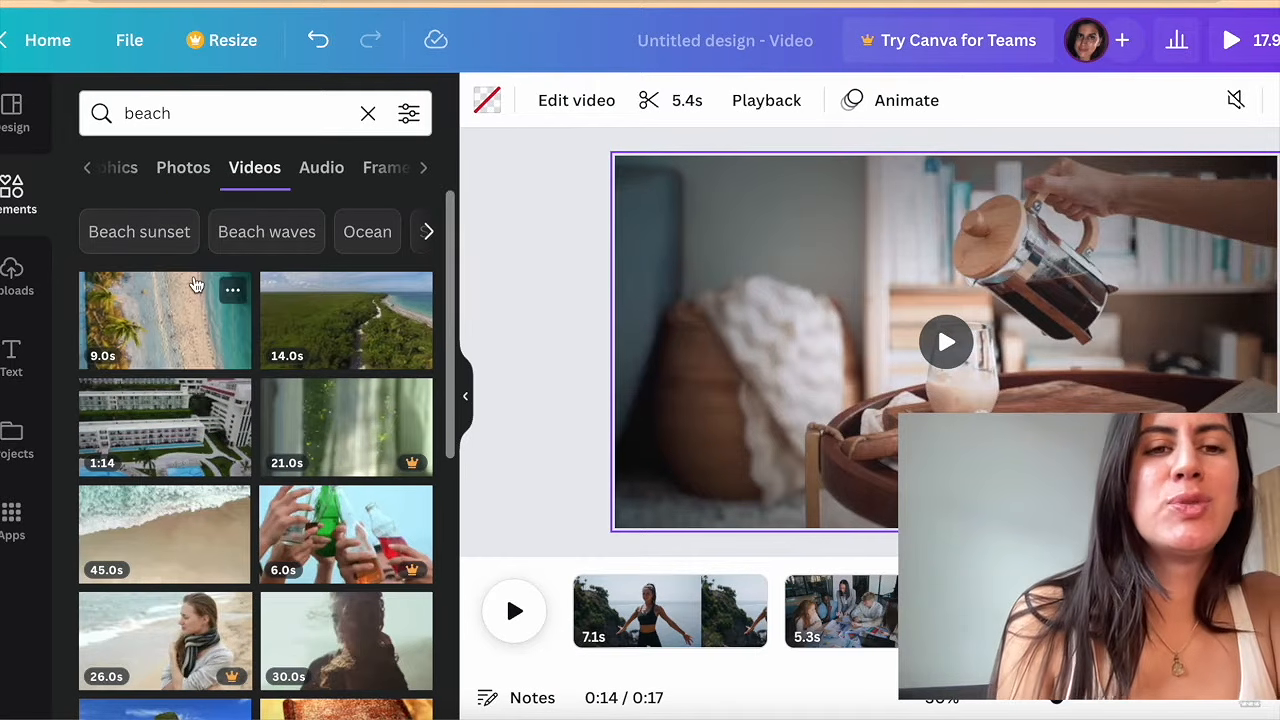
Step: Try the 9-second aerial beach clip on top of the coffee footage and delete it again
click(141, 328)
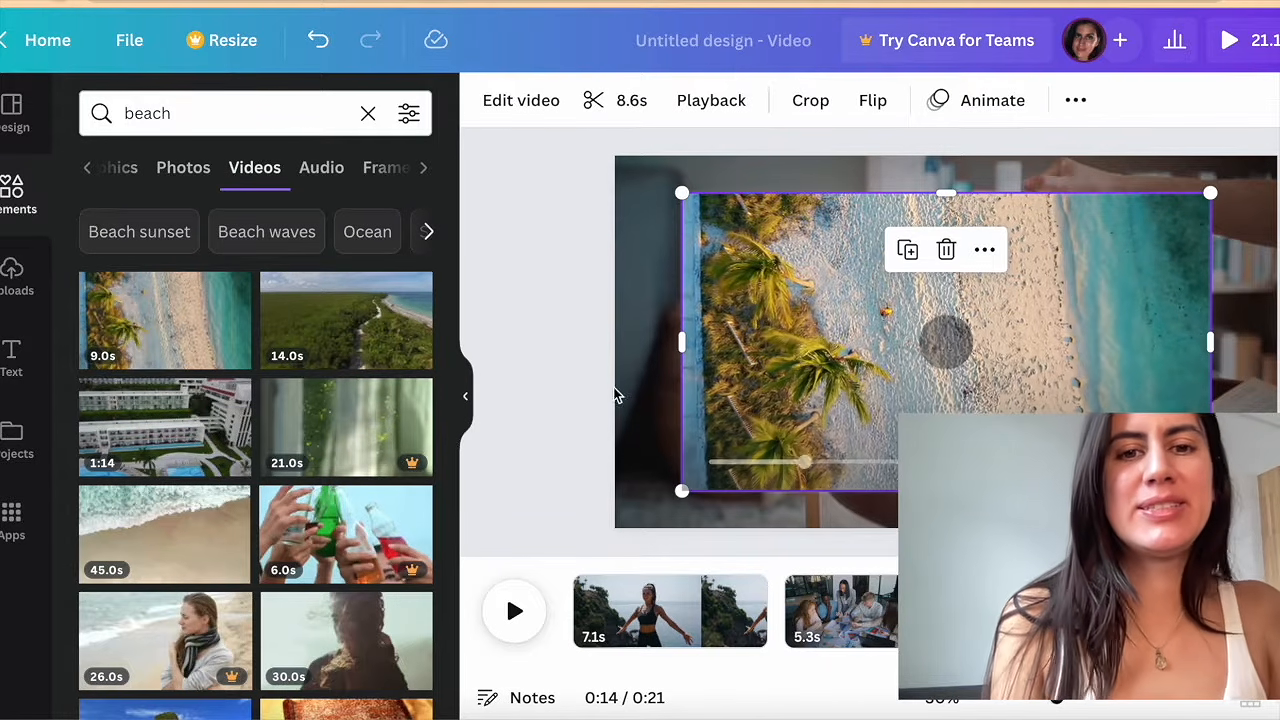
click(594, 406)
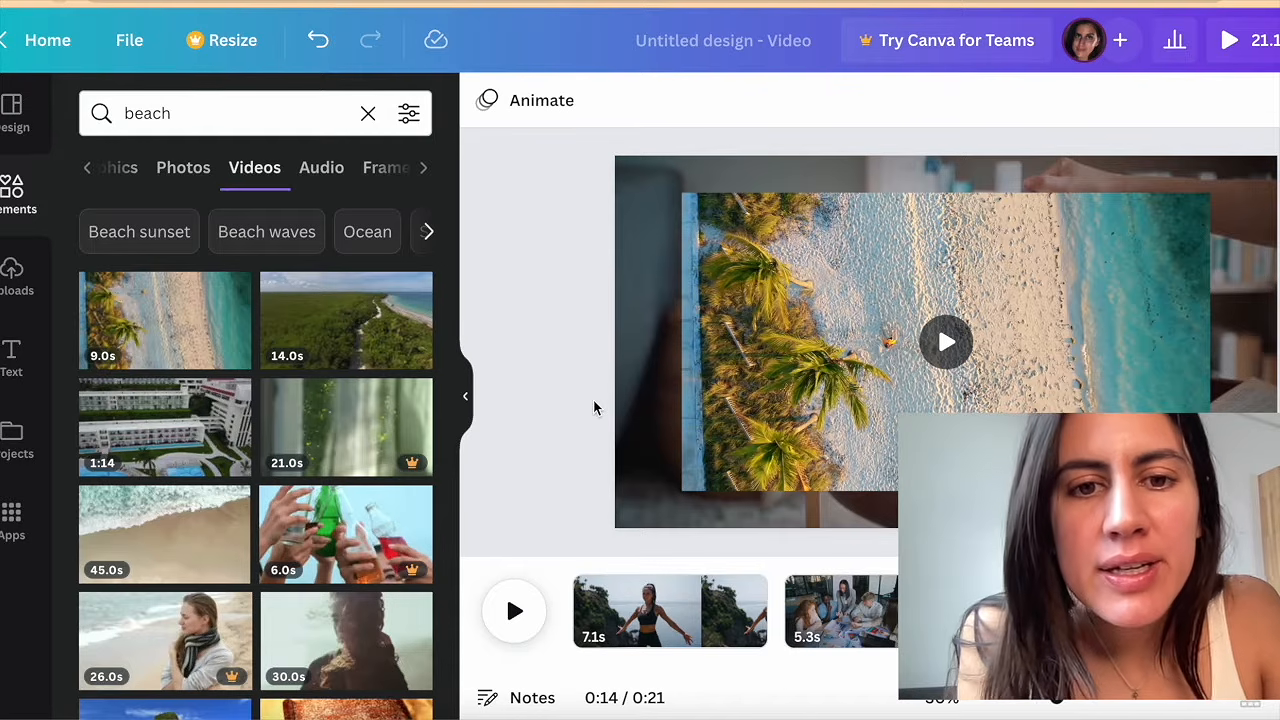
click(780, 360)
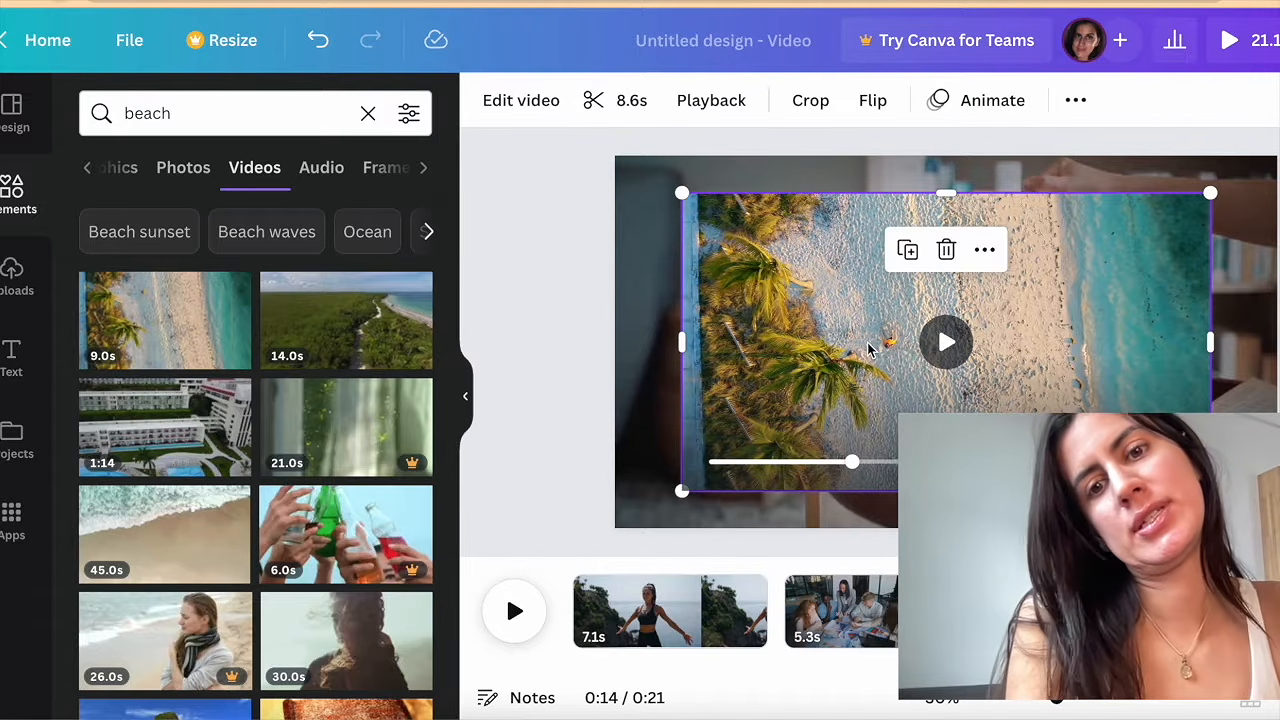
key(Delete)
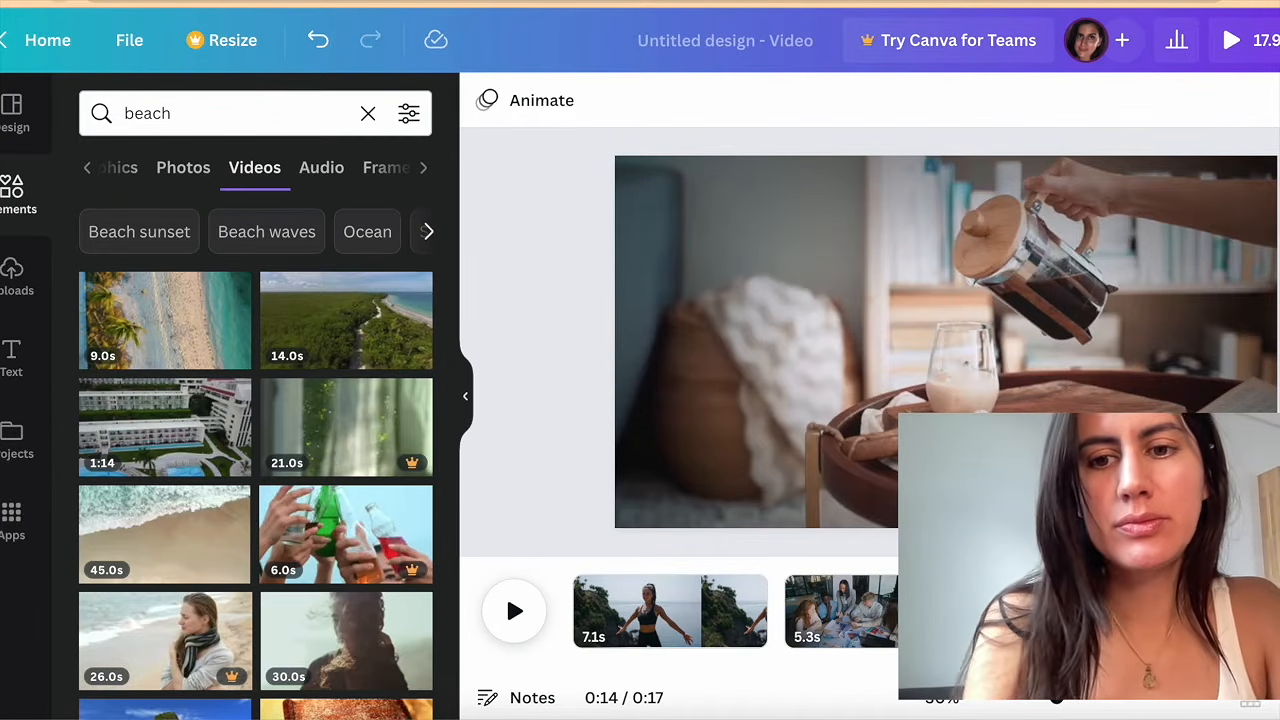
Step: Add the 9-second aerial beach clip as a new page after the coffee page
drag(153, 305, 1130, 611)
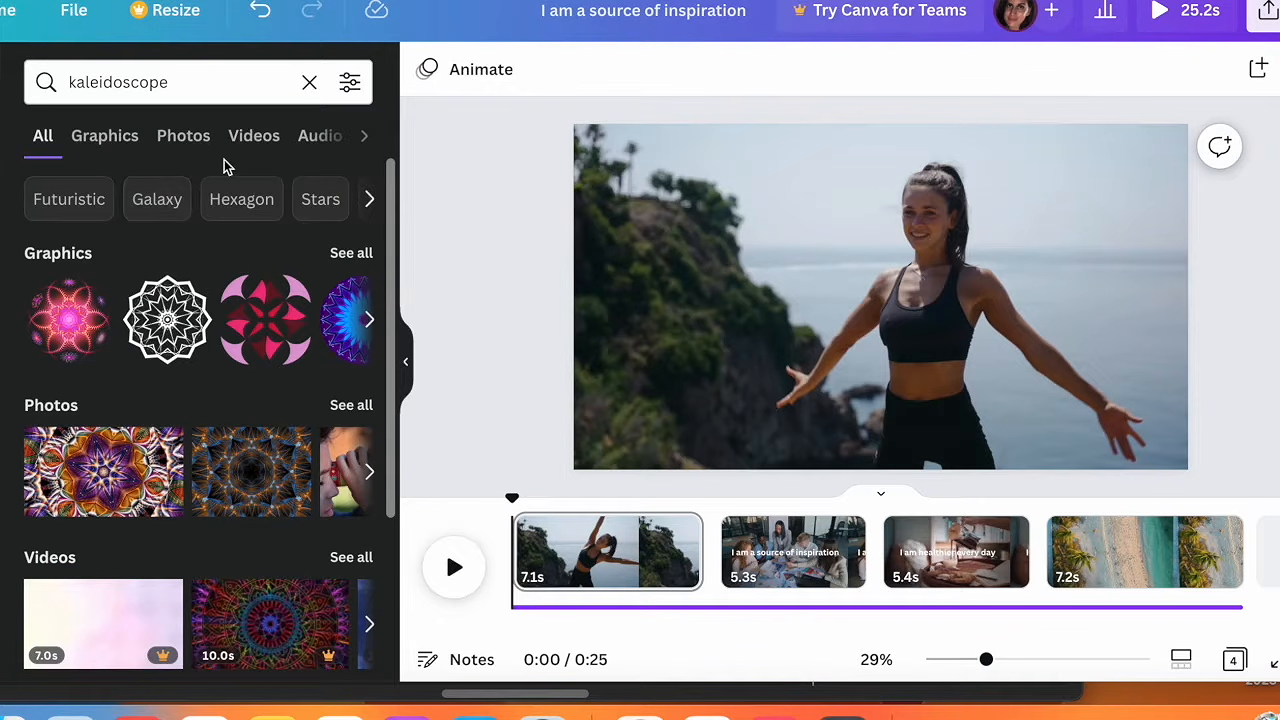
Step: Limit the "kaleidoscope" results to videos and look through them for a free clip
click(252, 134)
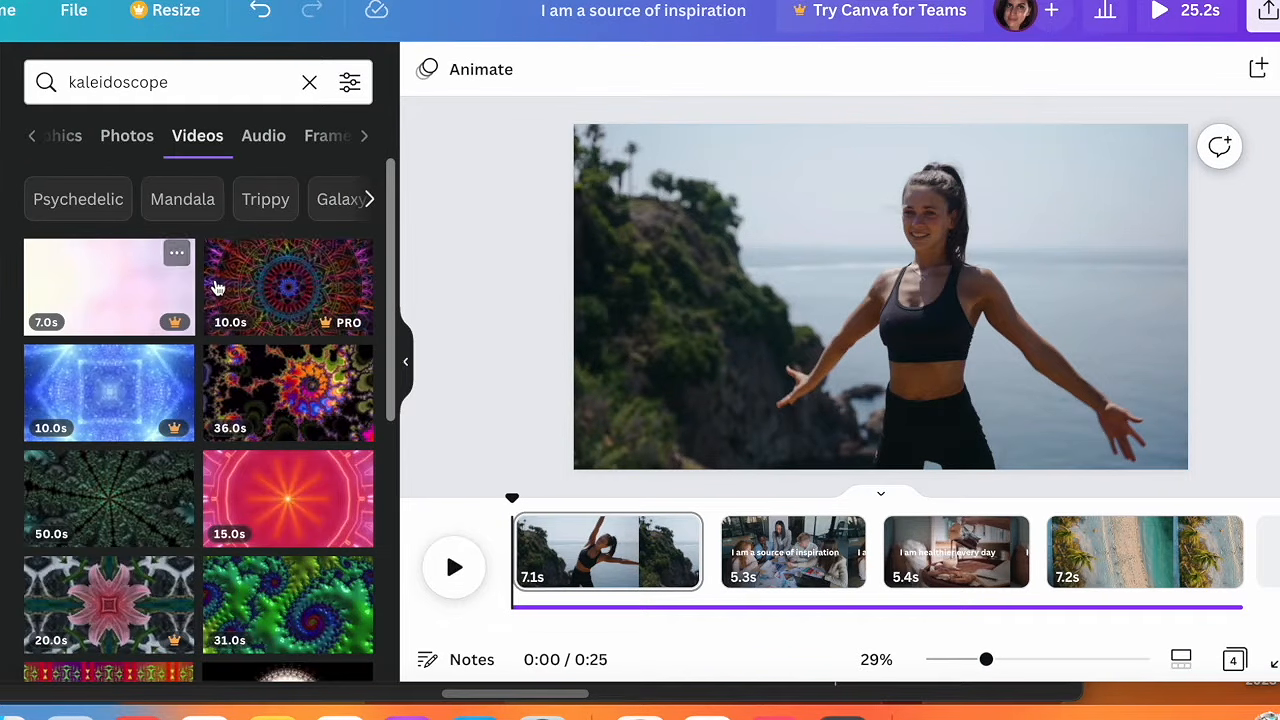
scroll(110, 415, down, 1)
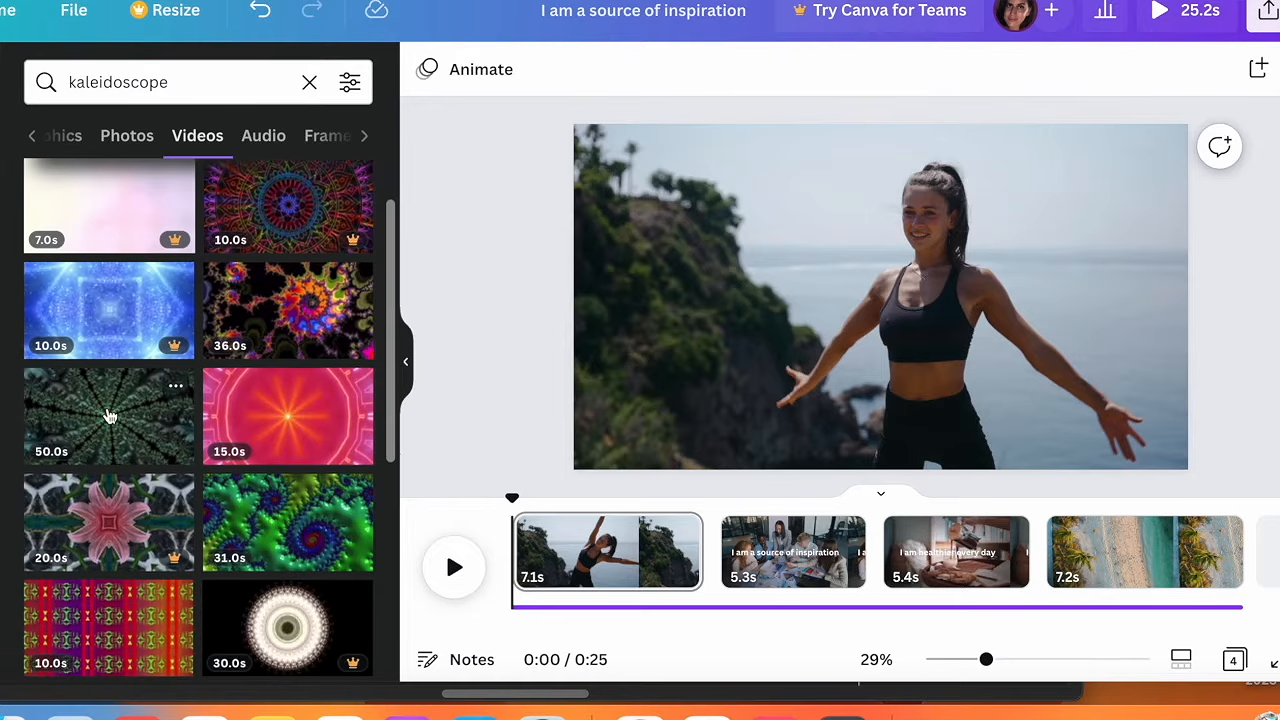
scroll(110, 415, down, 1)
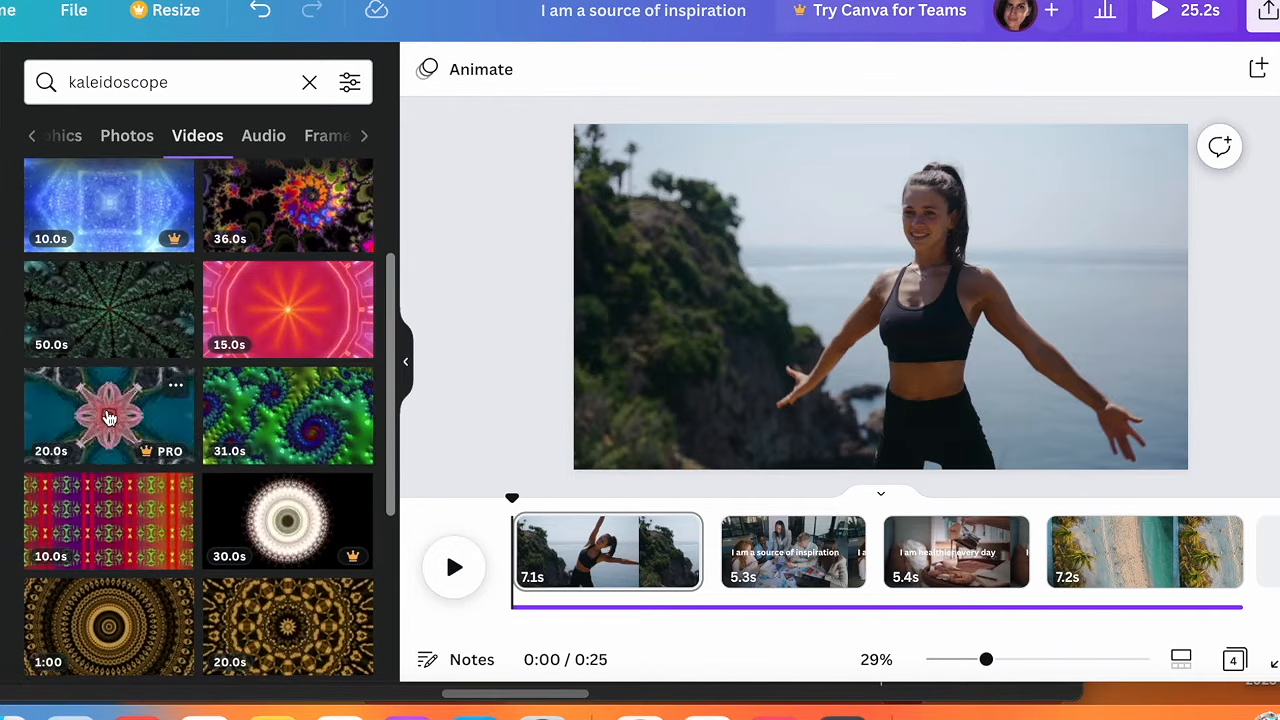
scroll(110, 418, down, 2)
scroll(110, 418, down, 2)
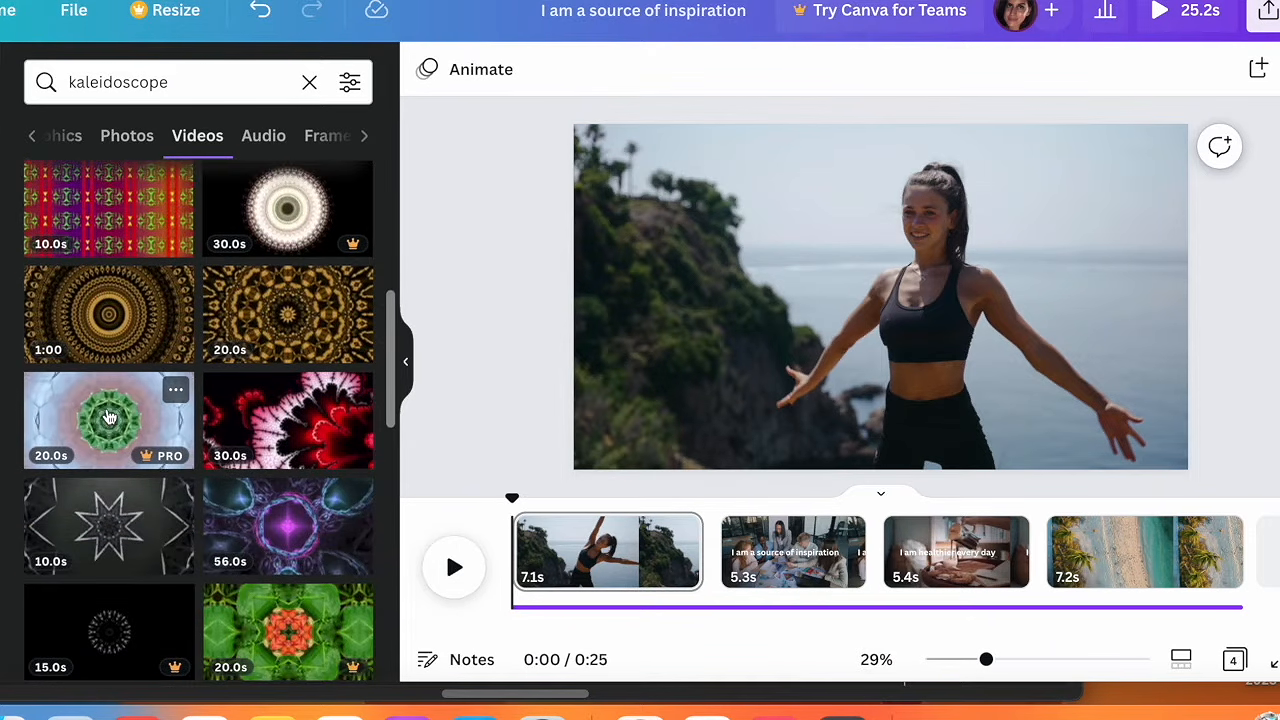
scroll(110, 416, down, 3)
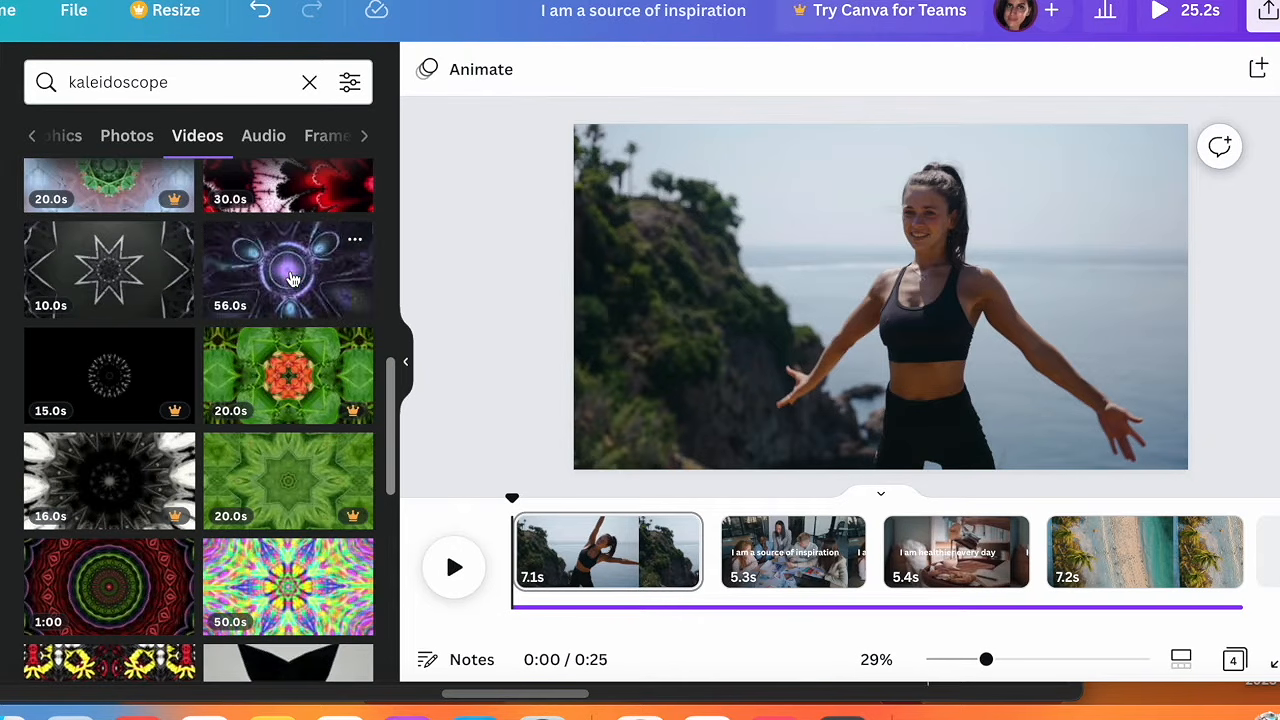
Step: Try the 56-second purple kaleidoscope clip on the first page, remove it and add it as a separate opening page of 7.1 seconds
click(288, 278)
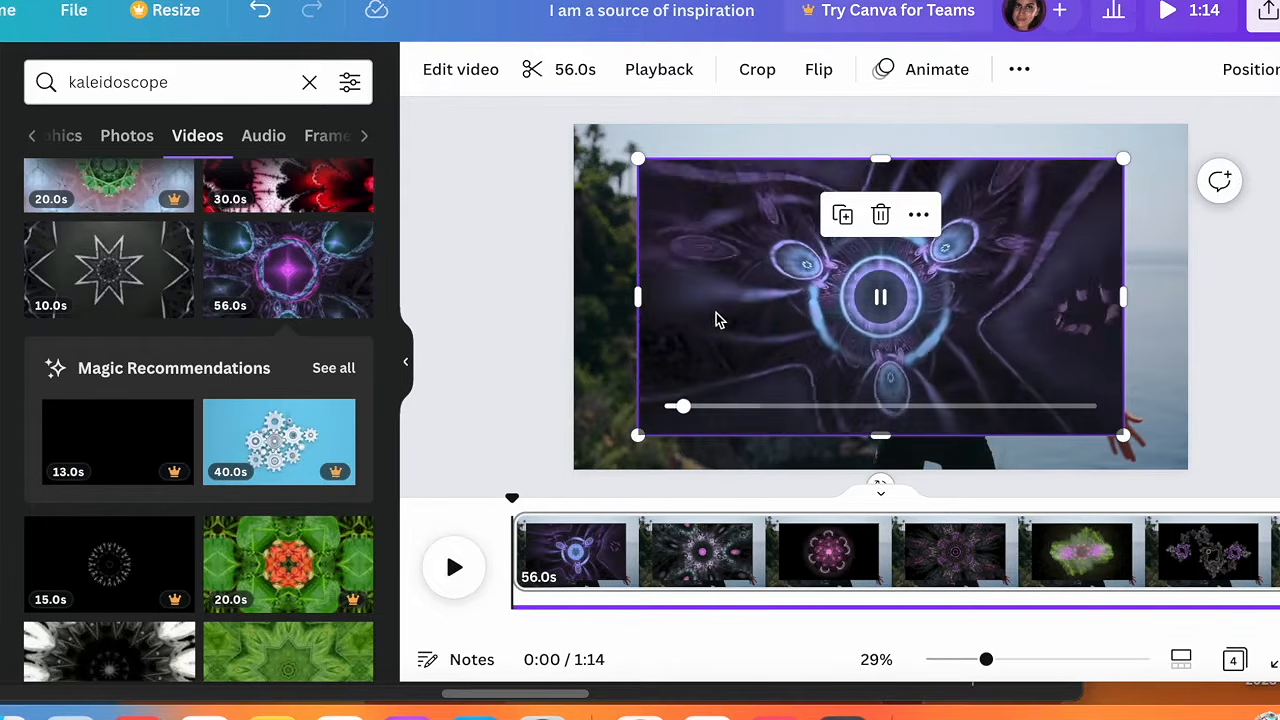
key(Delete)
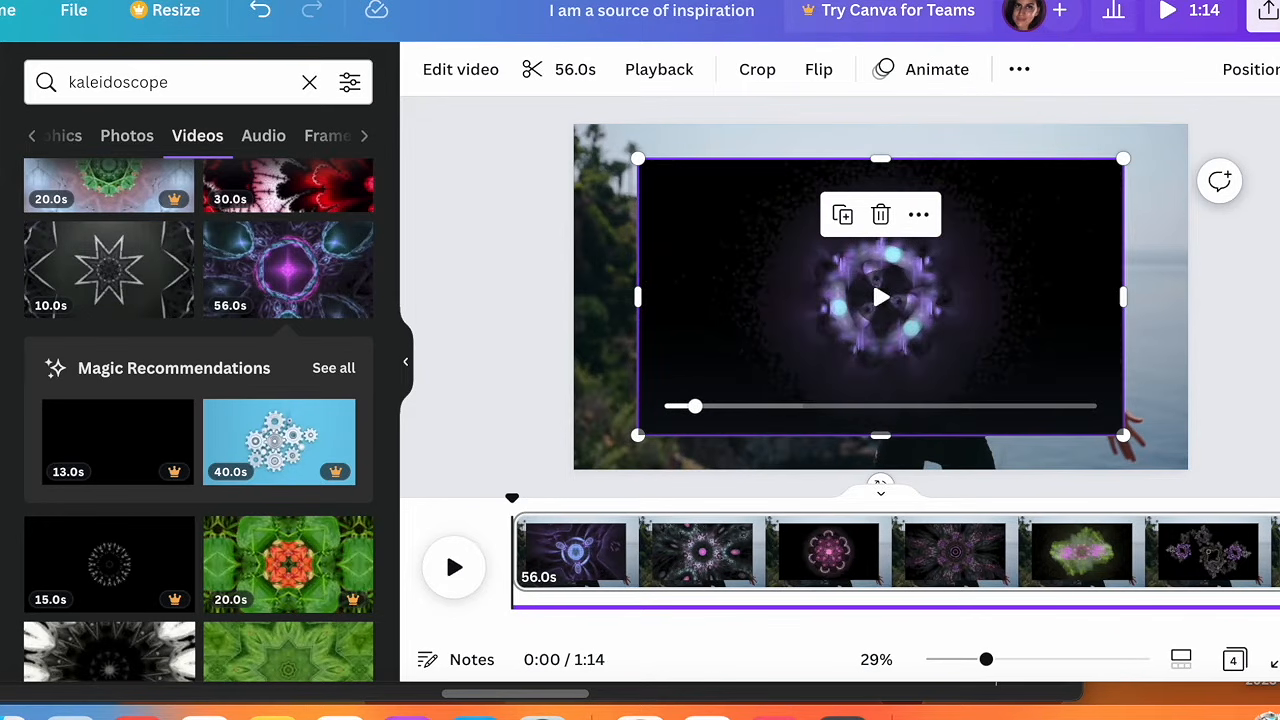
drag(282, 265, 700, 527)
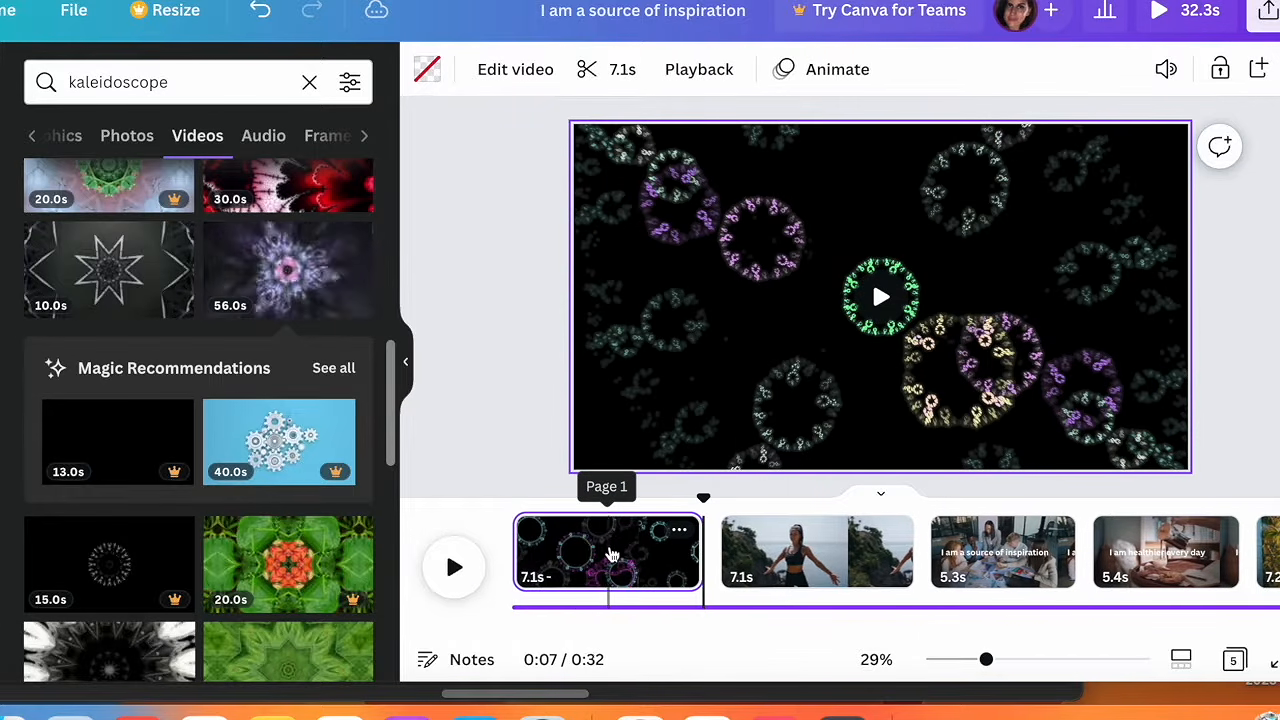
Step: Preview the kaleidoscope opening page by playing it from several points along its length
click(512, 548)
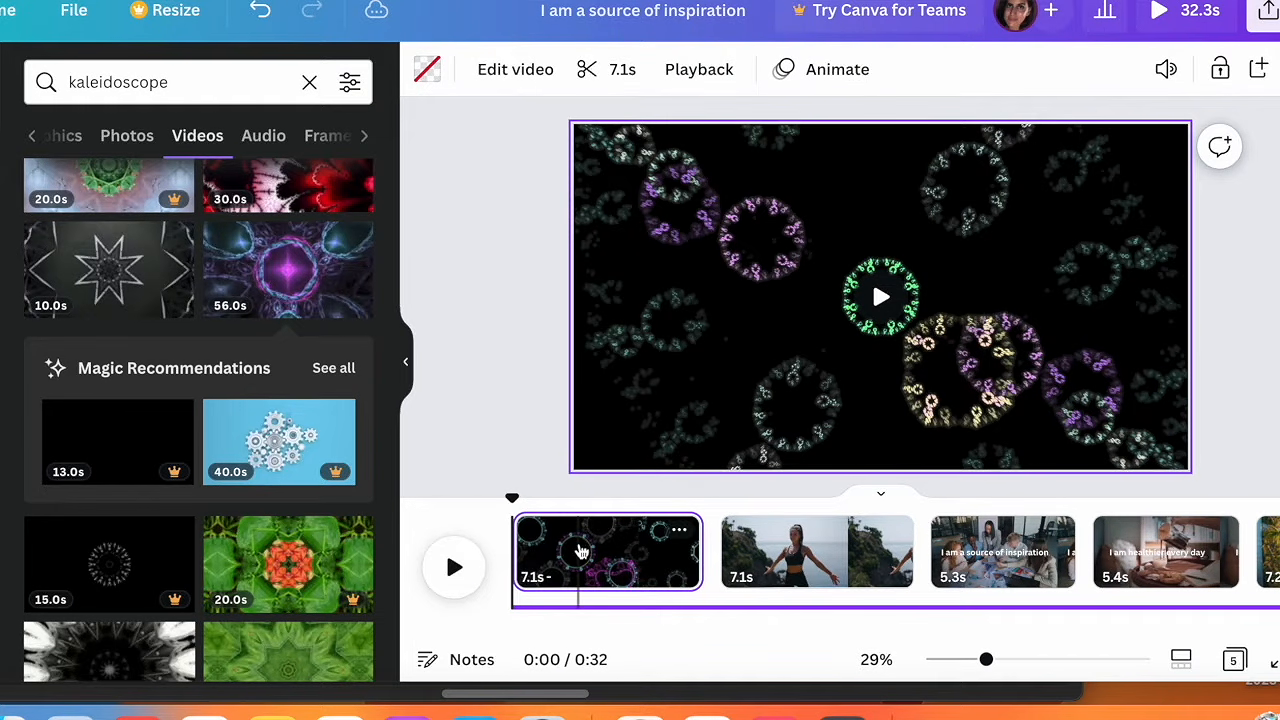
click(548, 546)
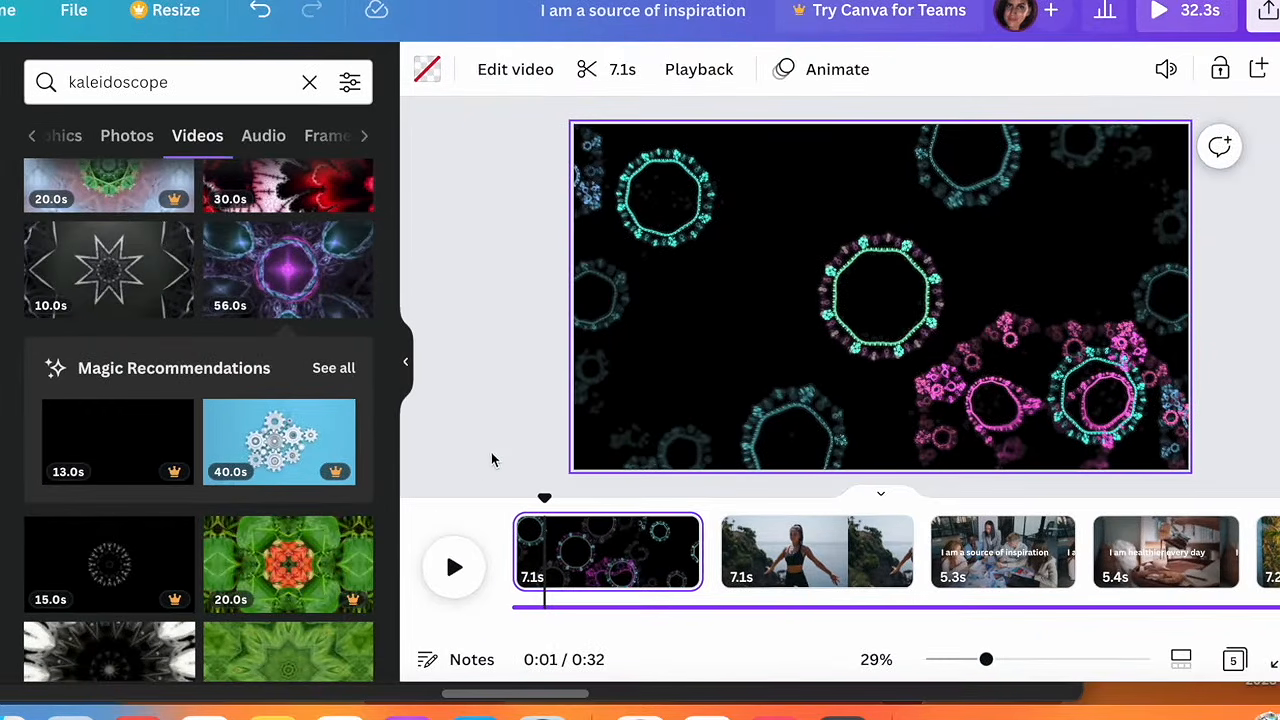
click(492, 460)
click(580, 535)
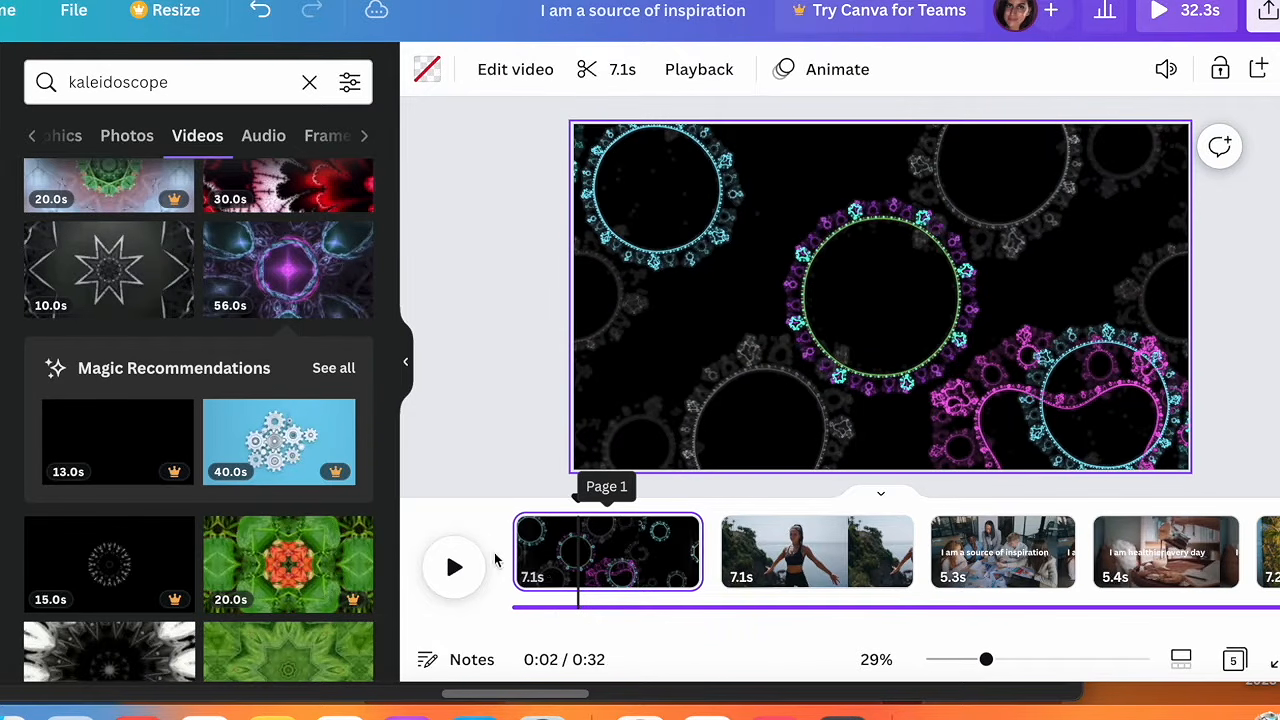
click(454, 567)
click(454, 567)
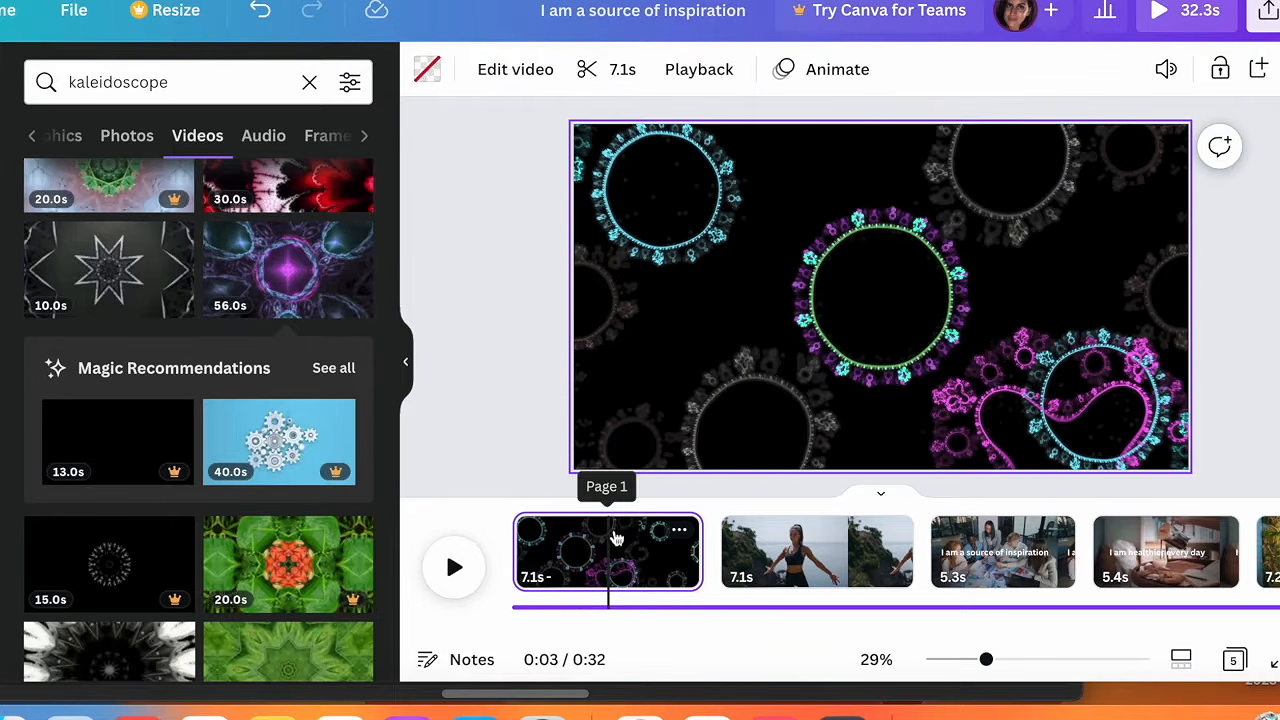
click(457, 568)
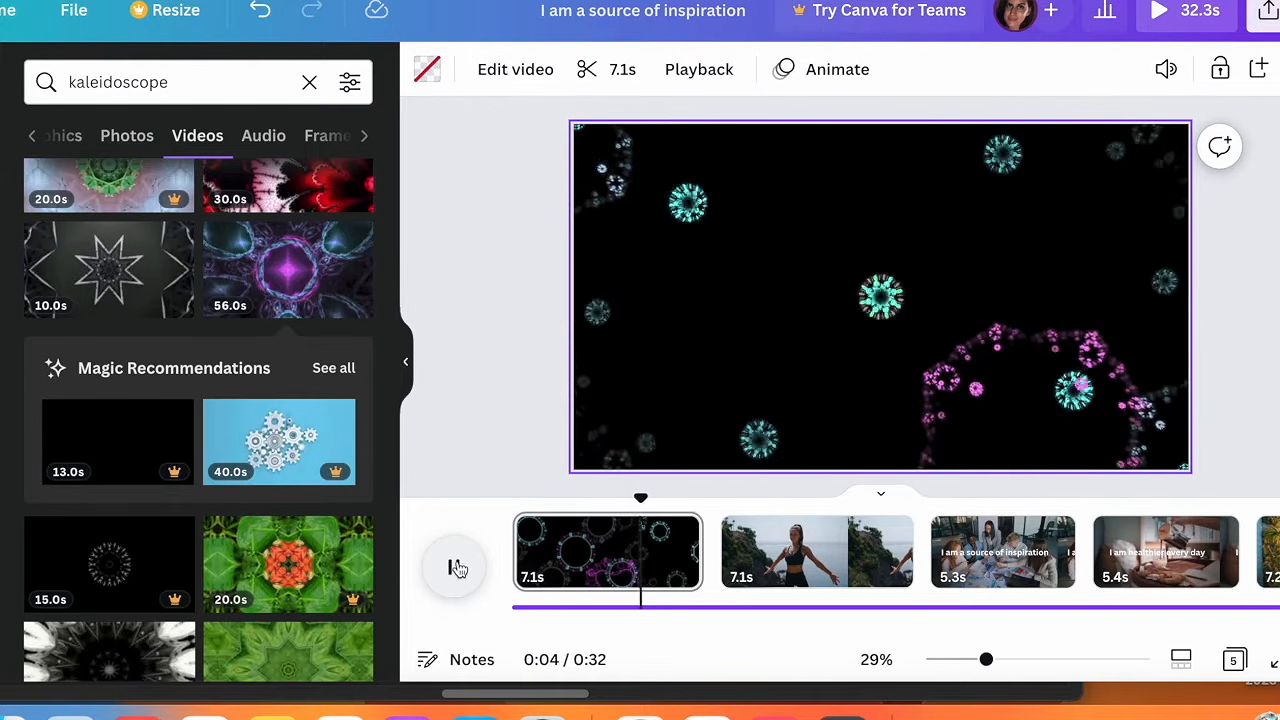
click(452, 562)
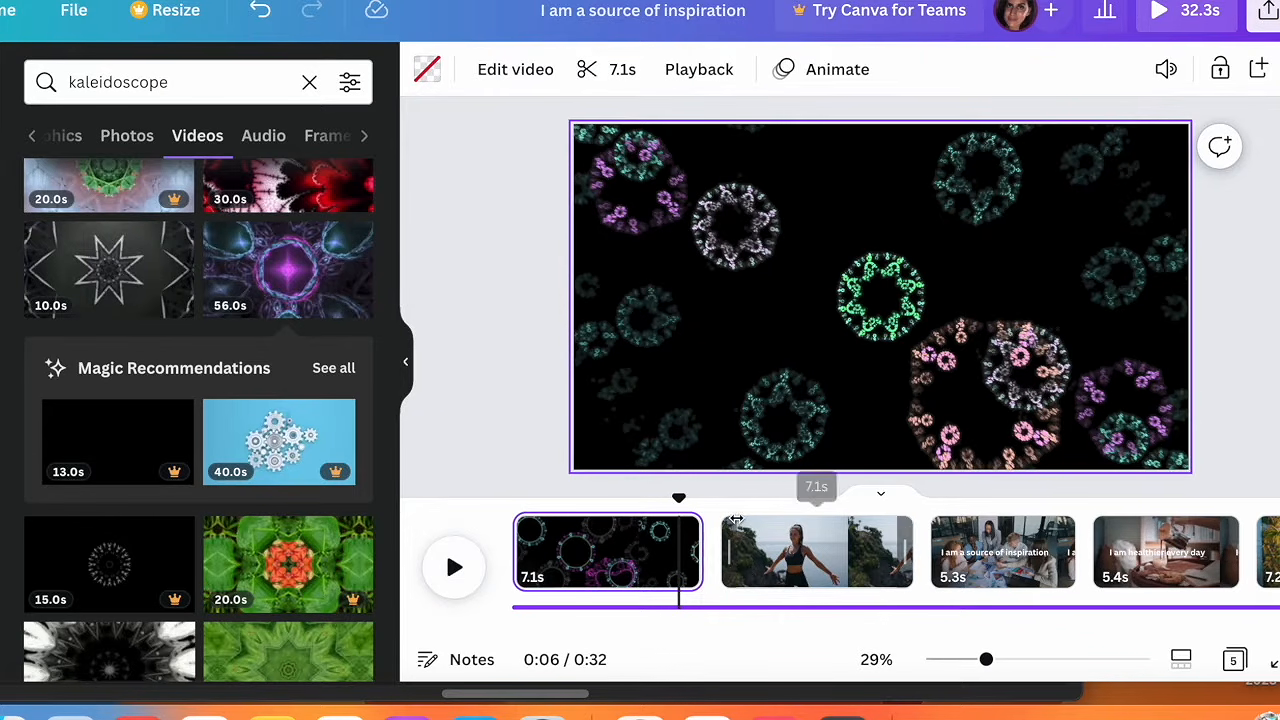
Step: Duplicate the 7.1-second kaleidoscope opening page and move the copy to the end of the video, after the aerial beach page
scroll(215, 449, down, 3)
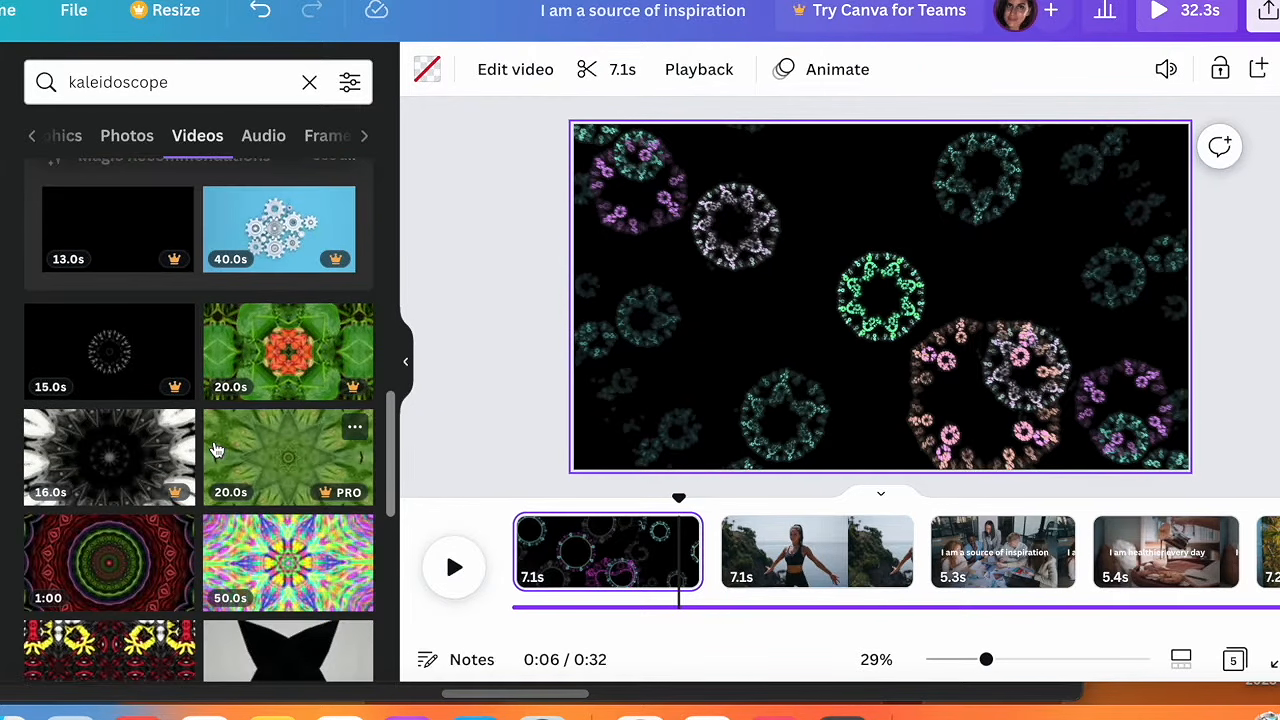
click(600, 538)
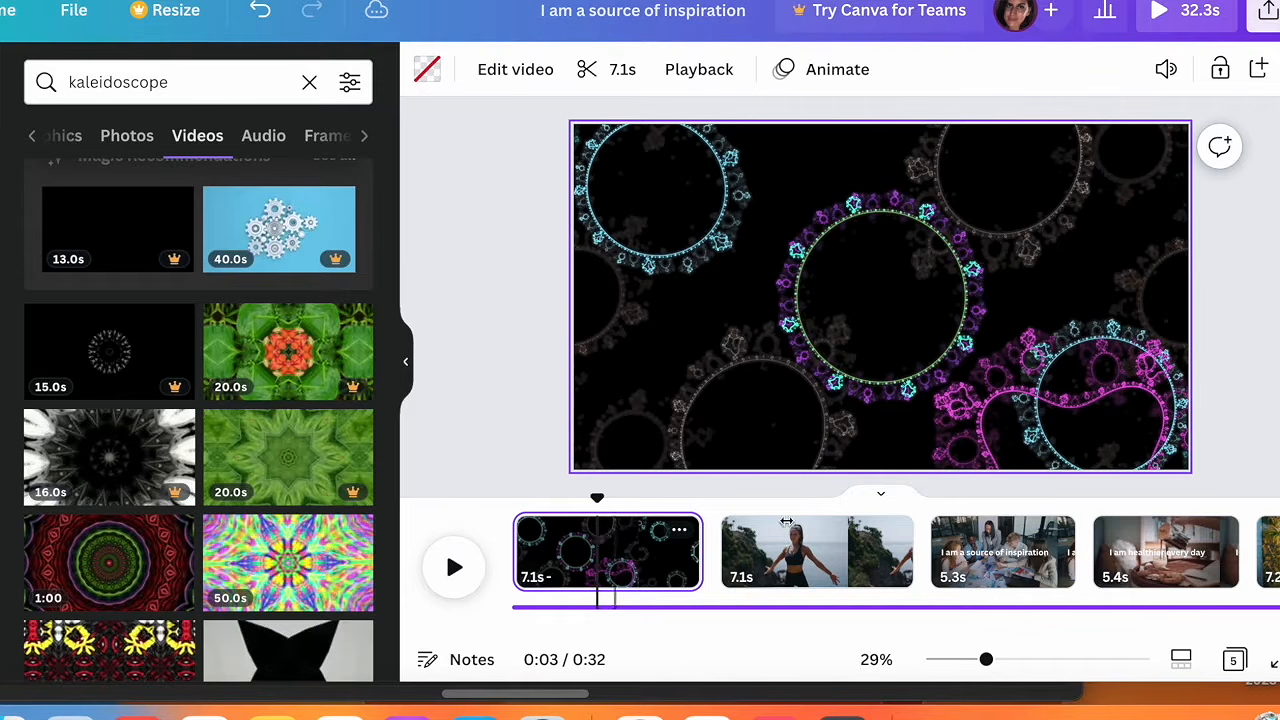
scroll(771, 550, right, 3)
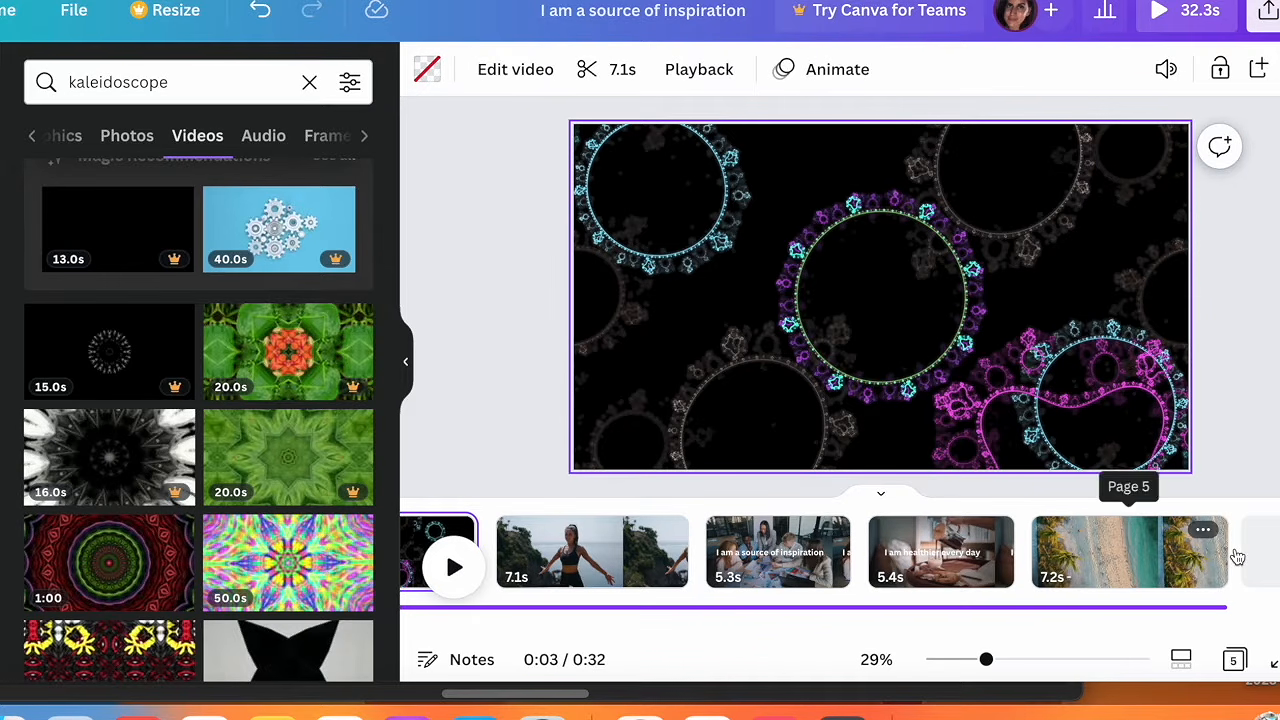
key(ctrl+d)
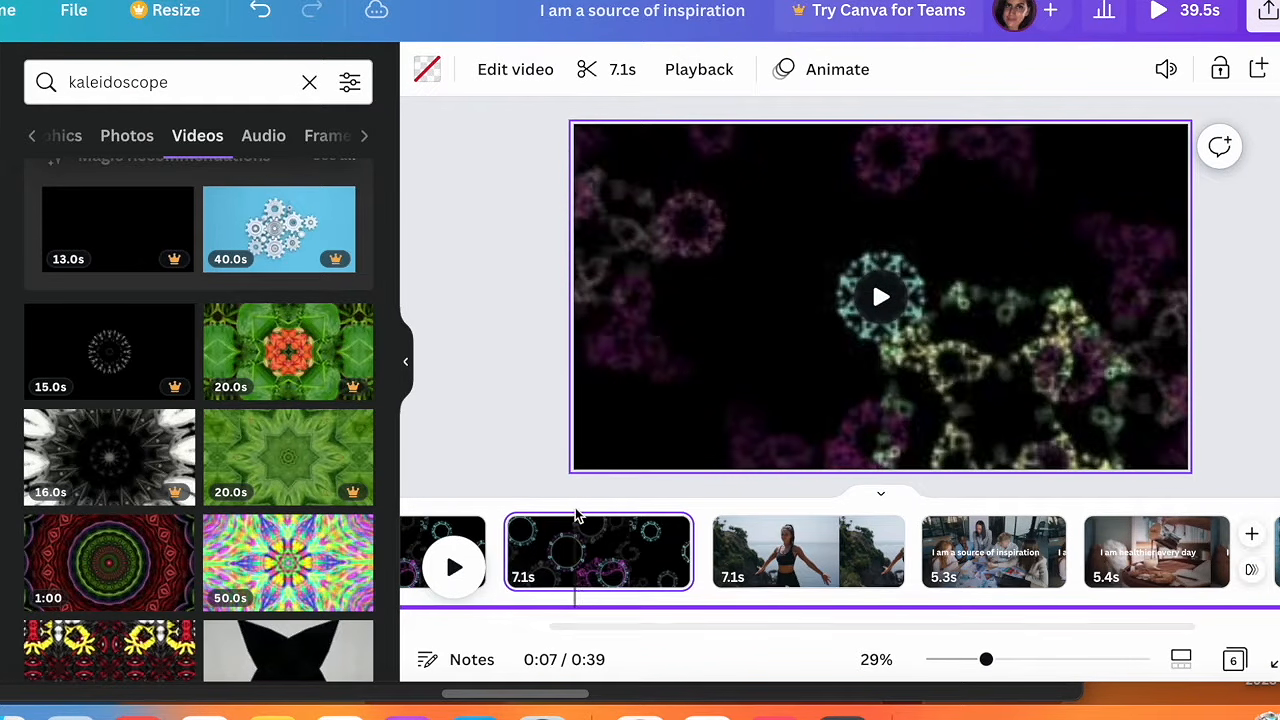
drag(580, 531, 980, 540)
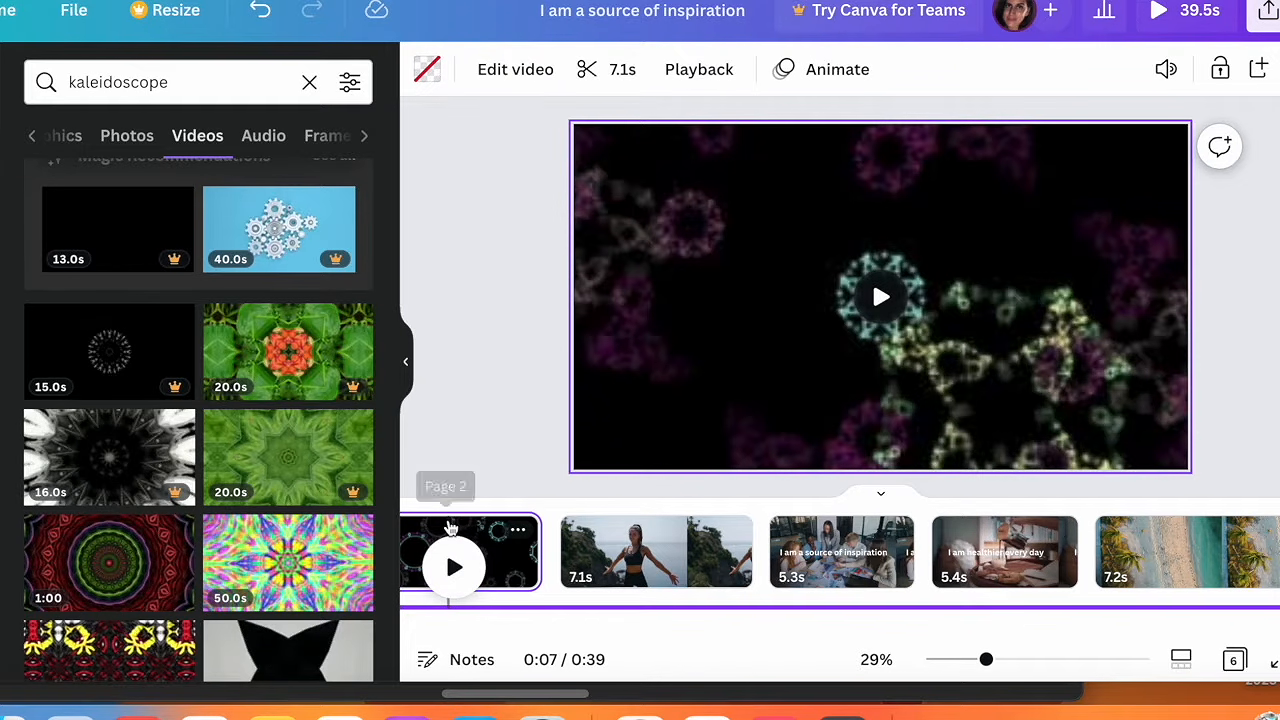
drag(452, 527, 1145, 568)
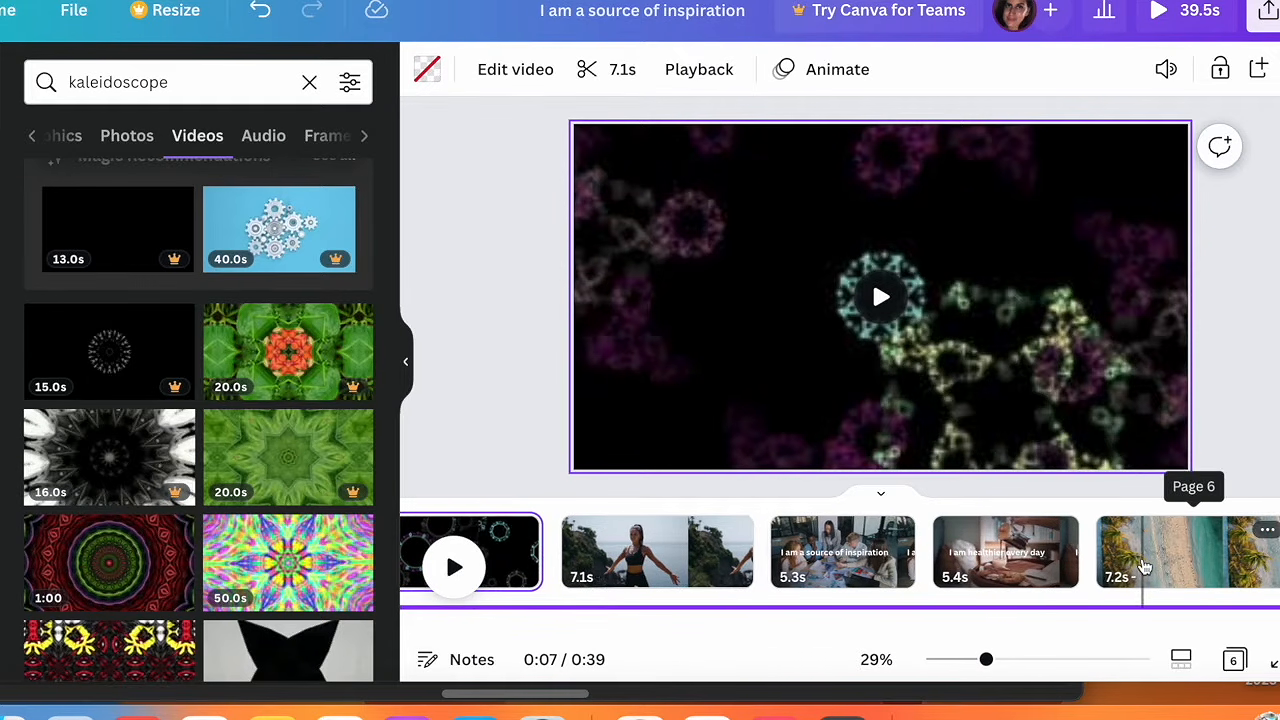
drag(957, 557, 1105, 558)
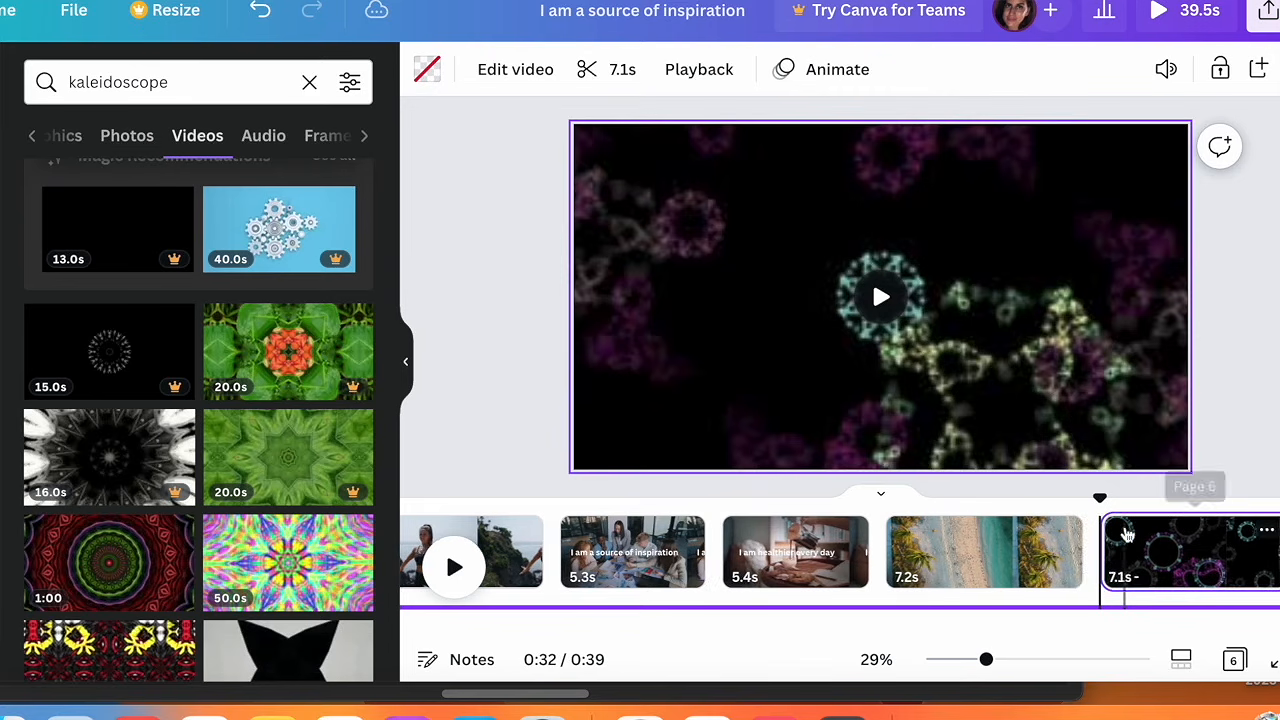
Step: Preview the closing kaleidoscope page with the volume raised, and play the video from its opening through the "I am a source of inspiration" page
click(1123, 531)
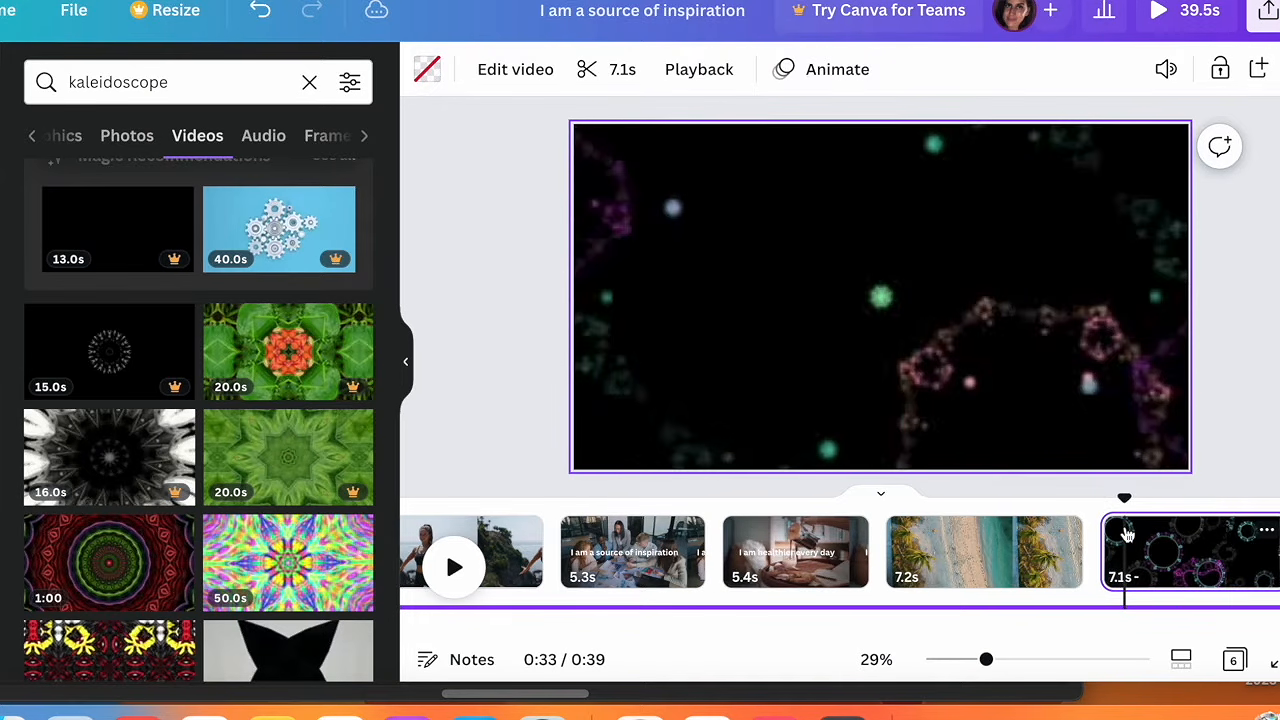
click(1040, 540)
click(1078, 538)
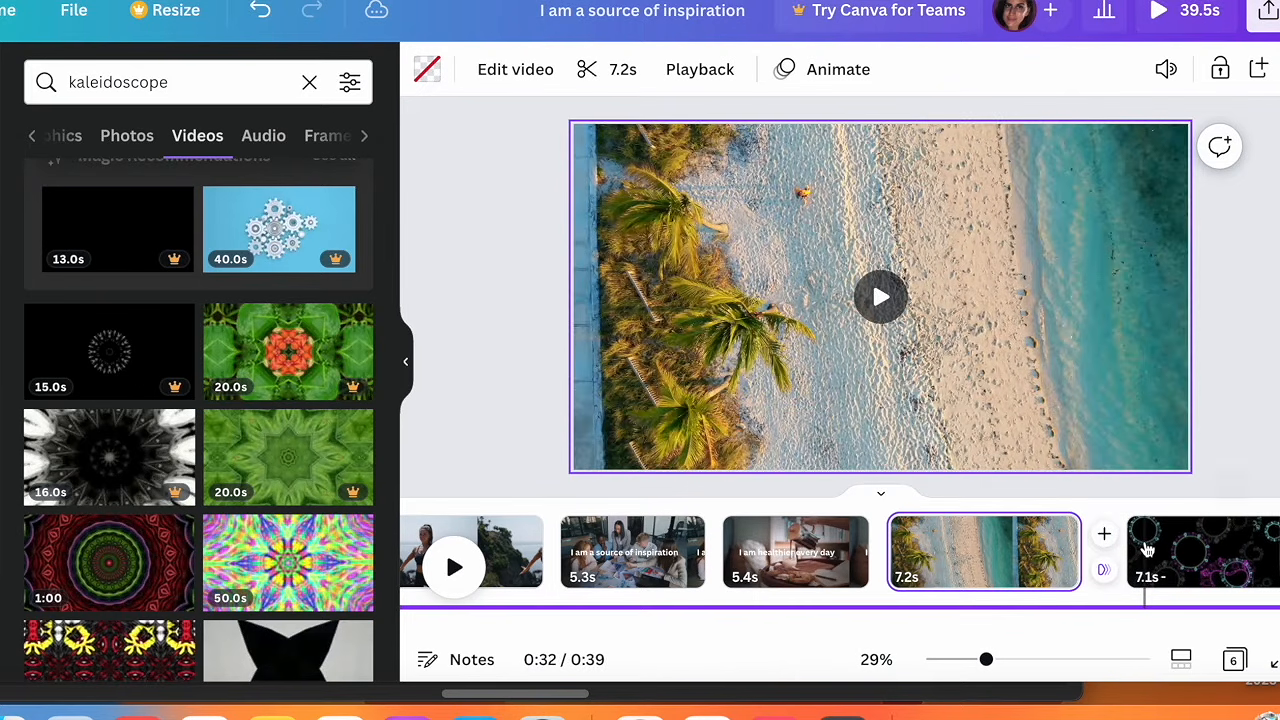
scroll(1146, 547, right, 1)
click(1123, 540)
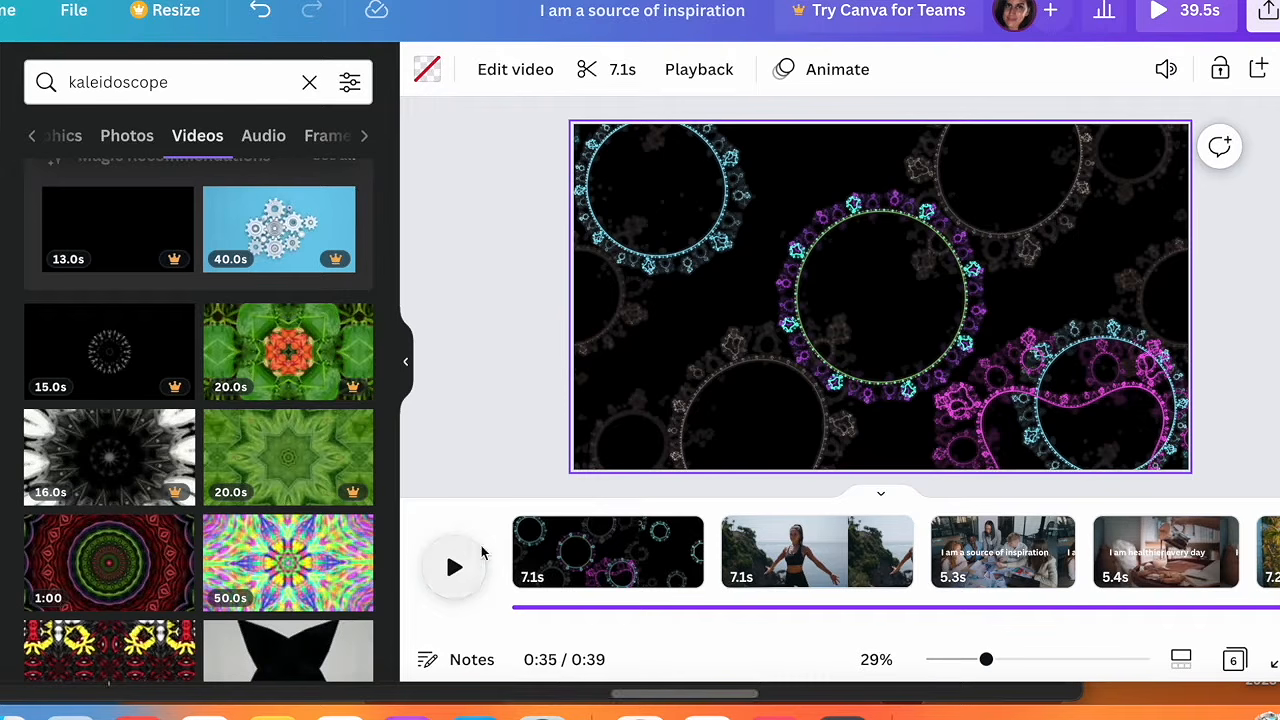
key(XF86AudioRaiseVolume)
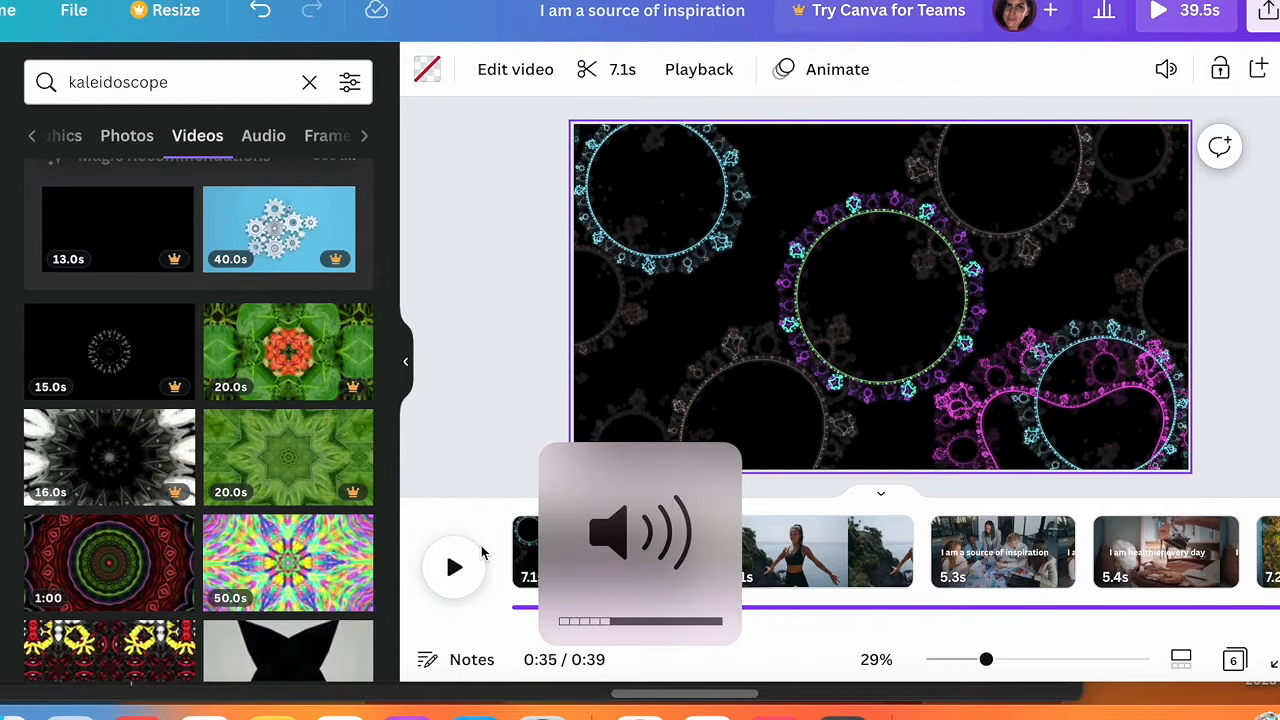
click(455, 565)
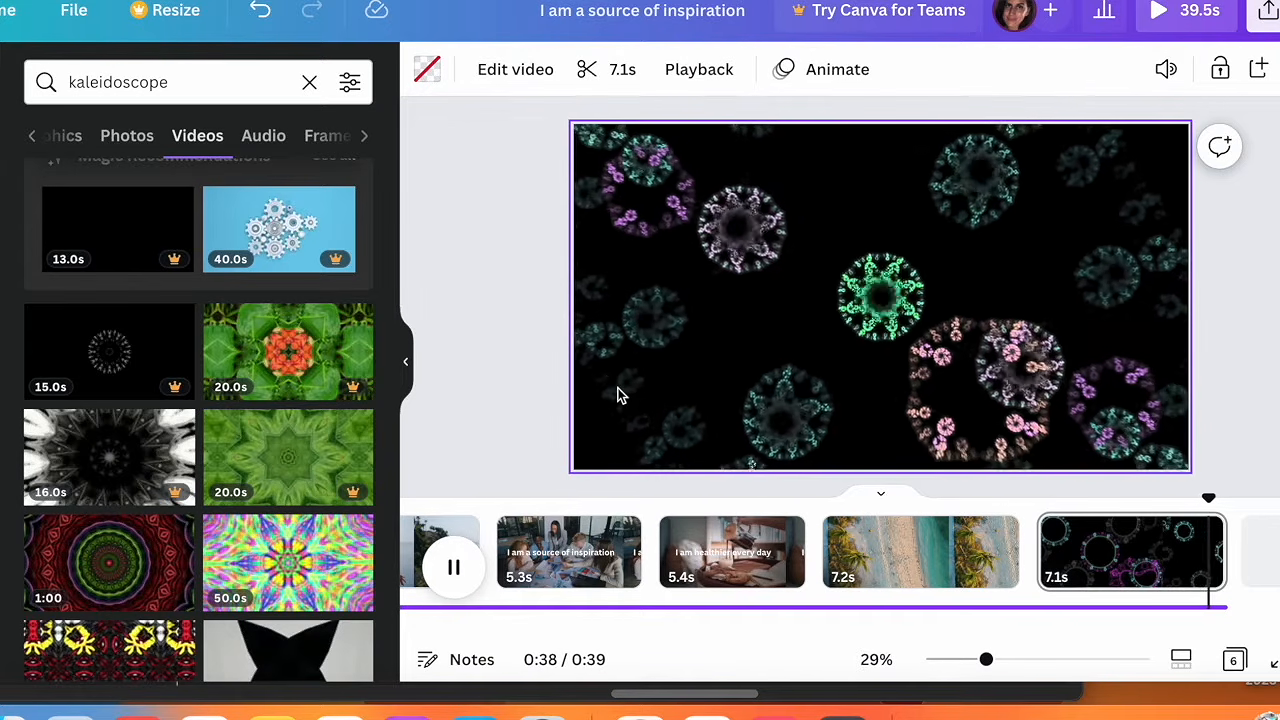
click(615, 557)
click(453, 566)
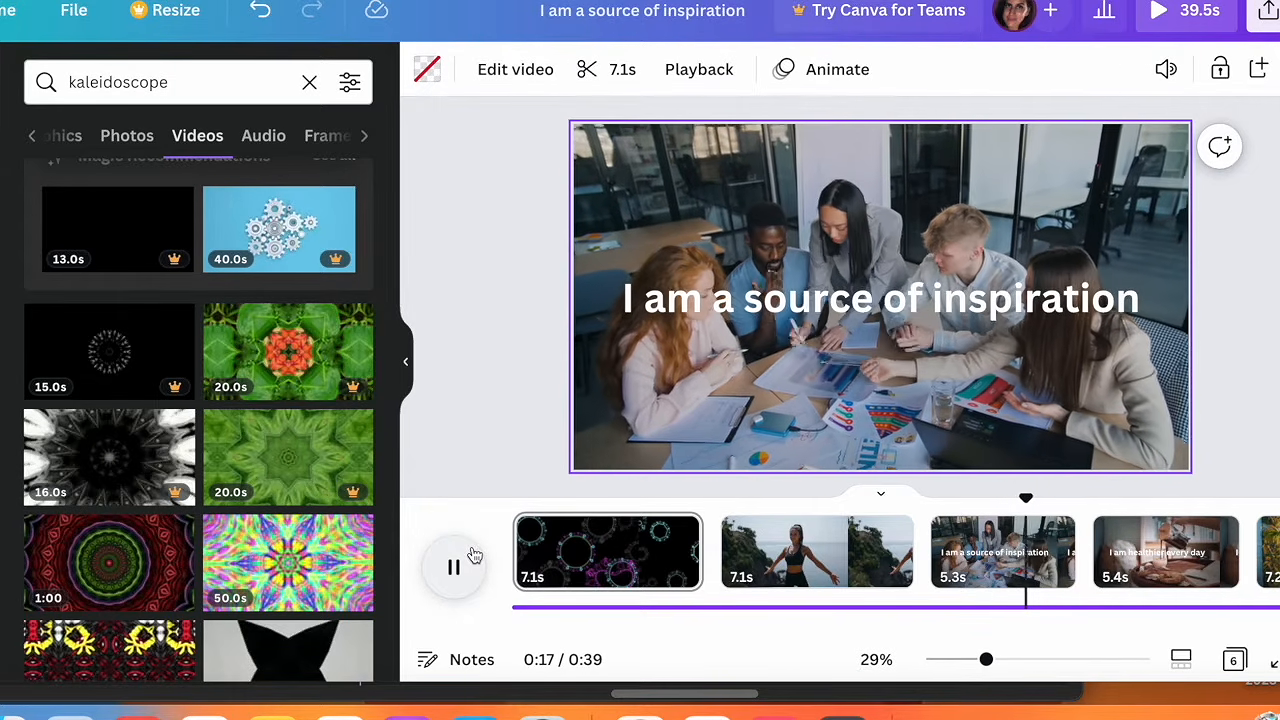
click(472, 560)
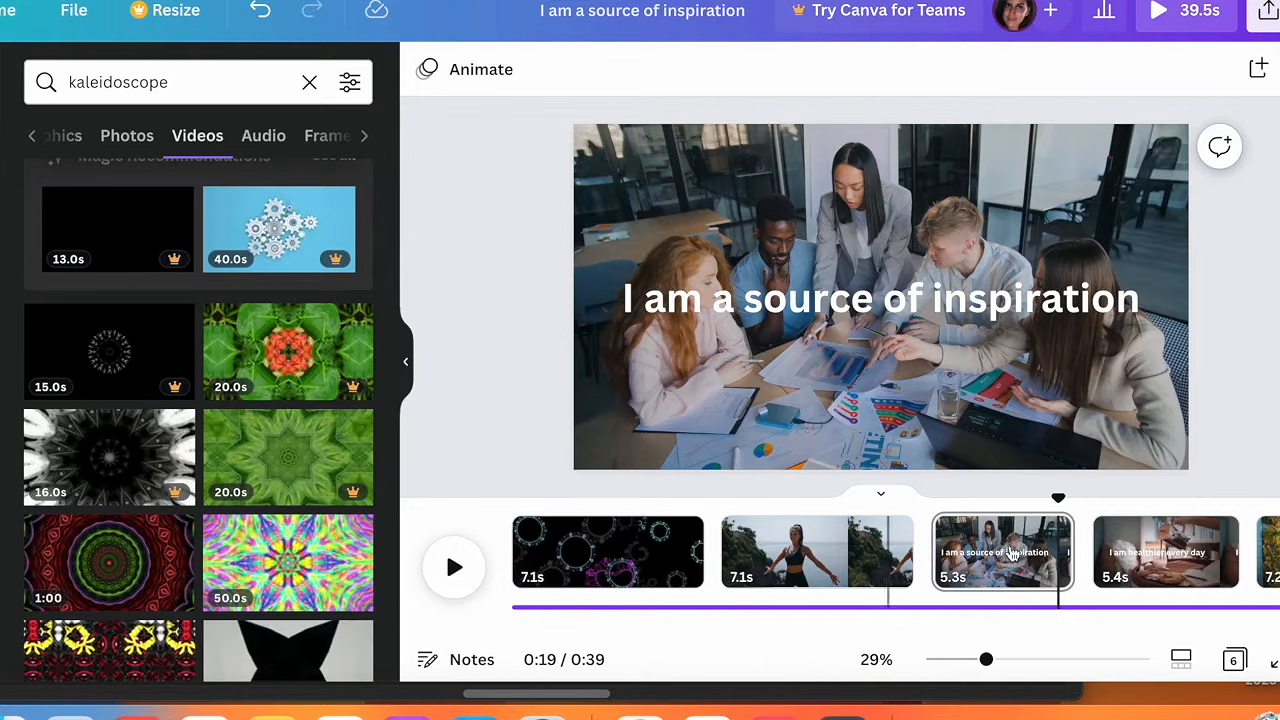
Step: Review the page sequence from the opening kaleidoscope and stretching woman pages to the closing kaleidoscope page
scroll(1047, 566, right, 5)
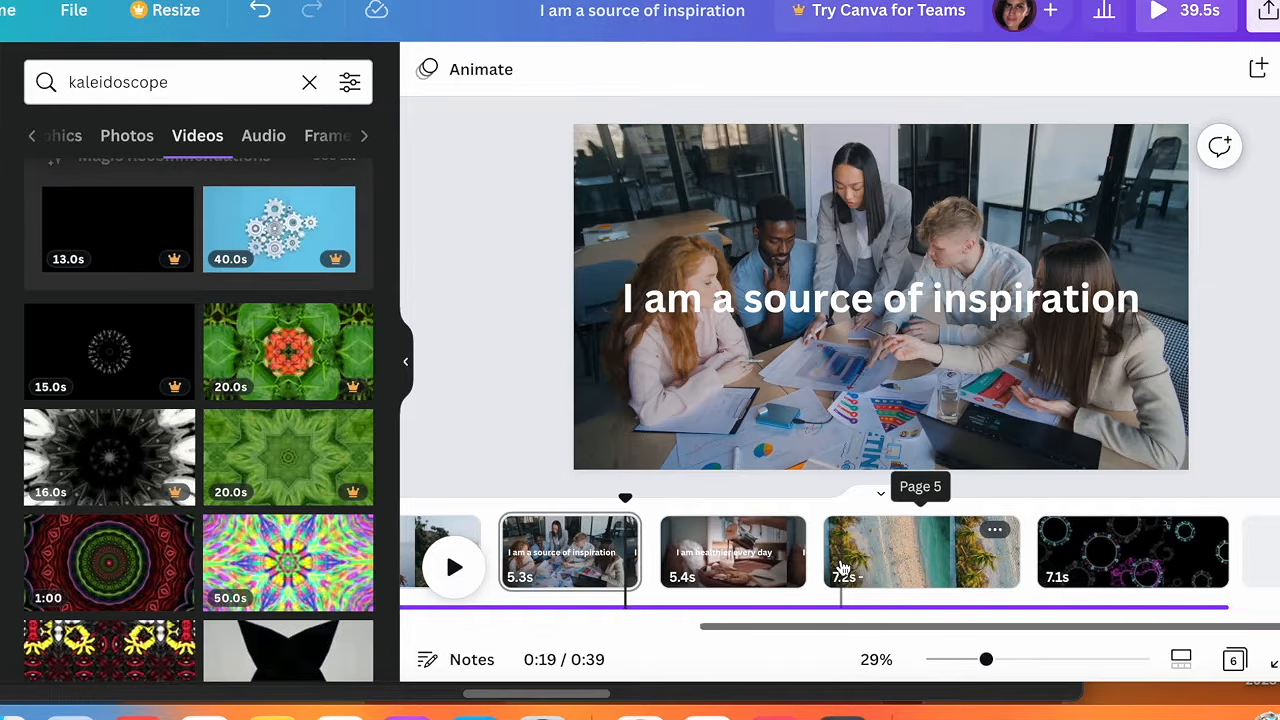
scroll(840, 565, left, 5)
click(733, 568)
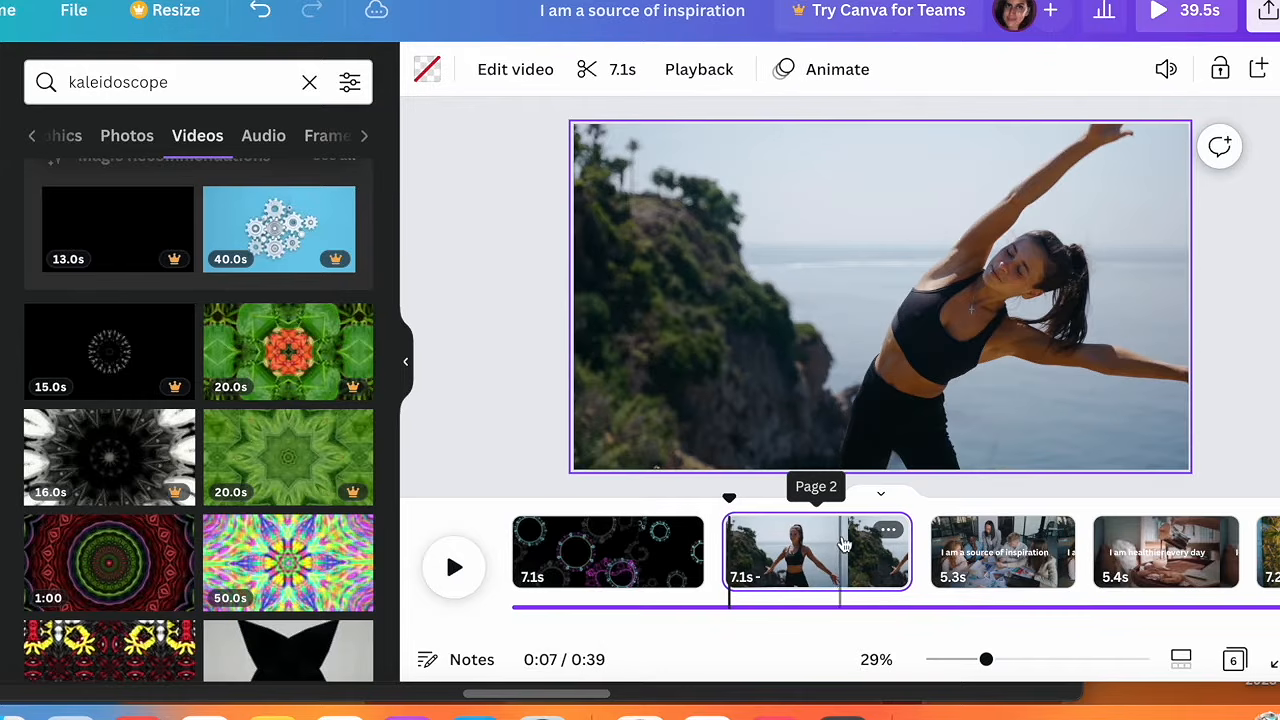
click(585, 560)
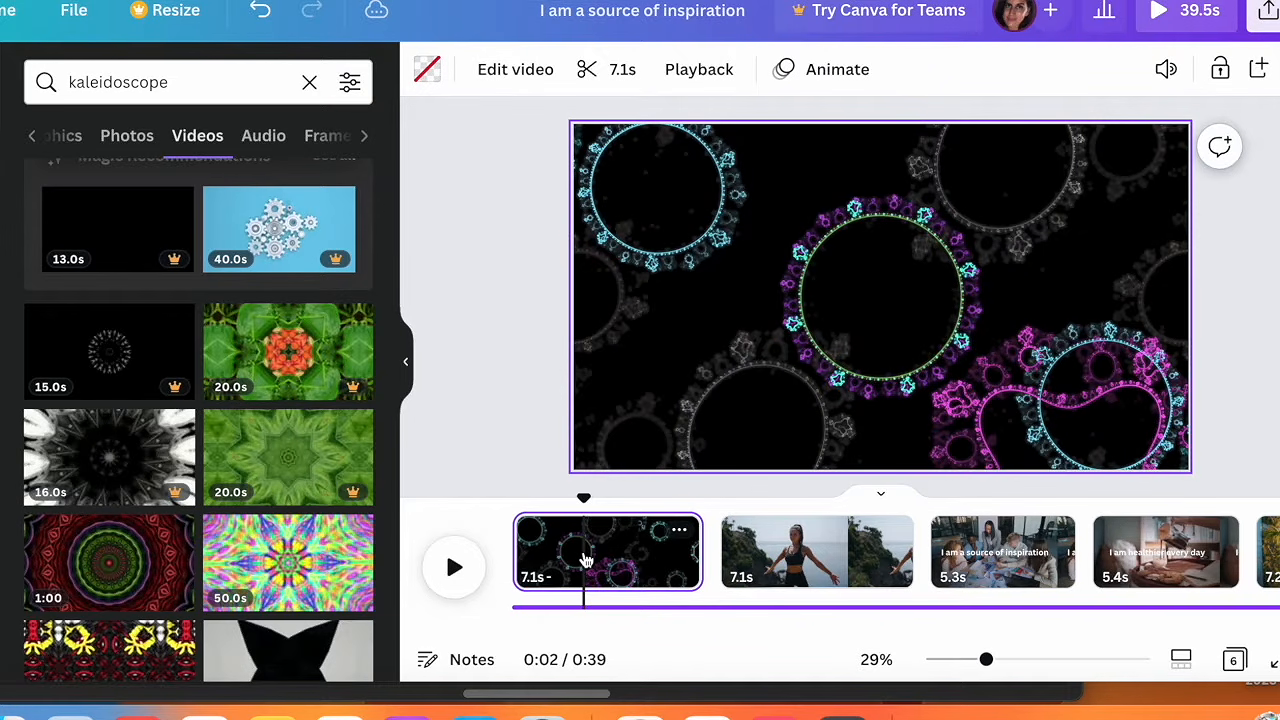
click(788, 560)
scroll(790, 565, right, 5)
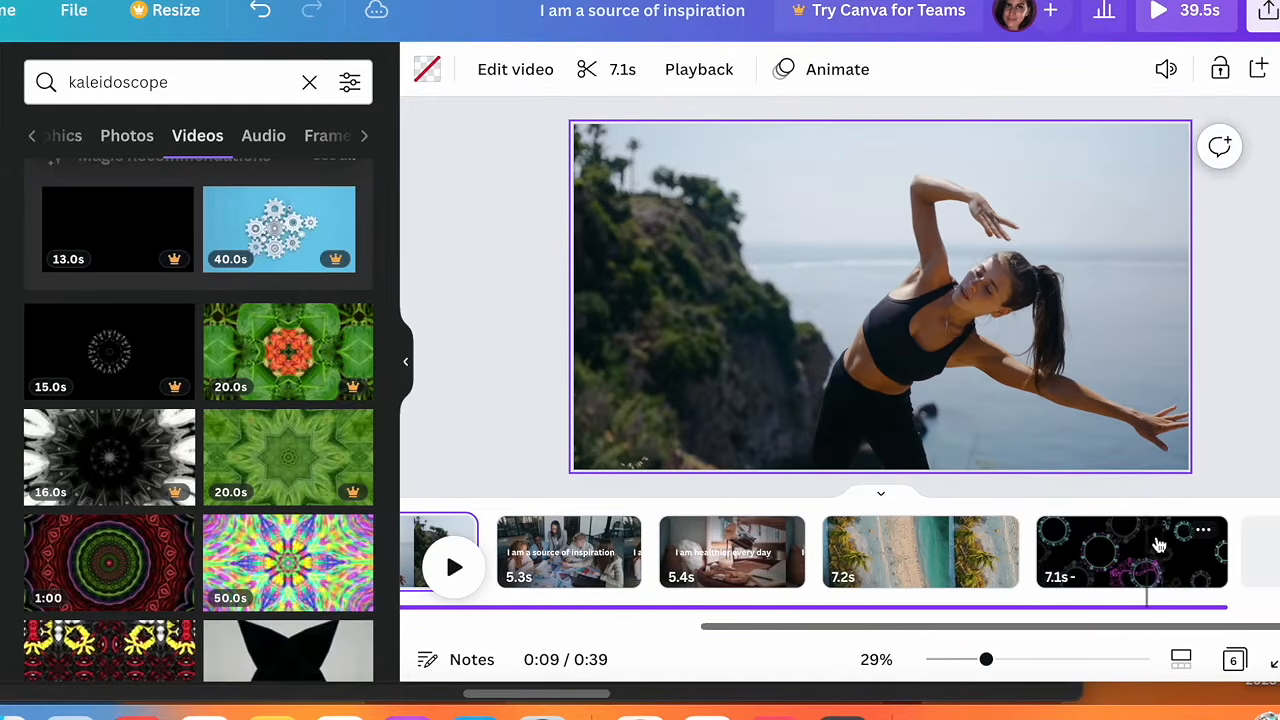
click(953, 568)
click(1122, 560)
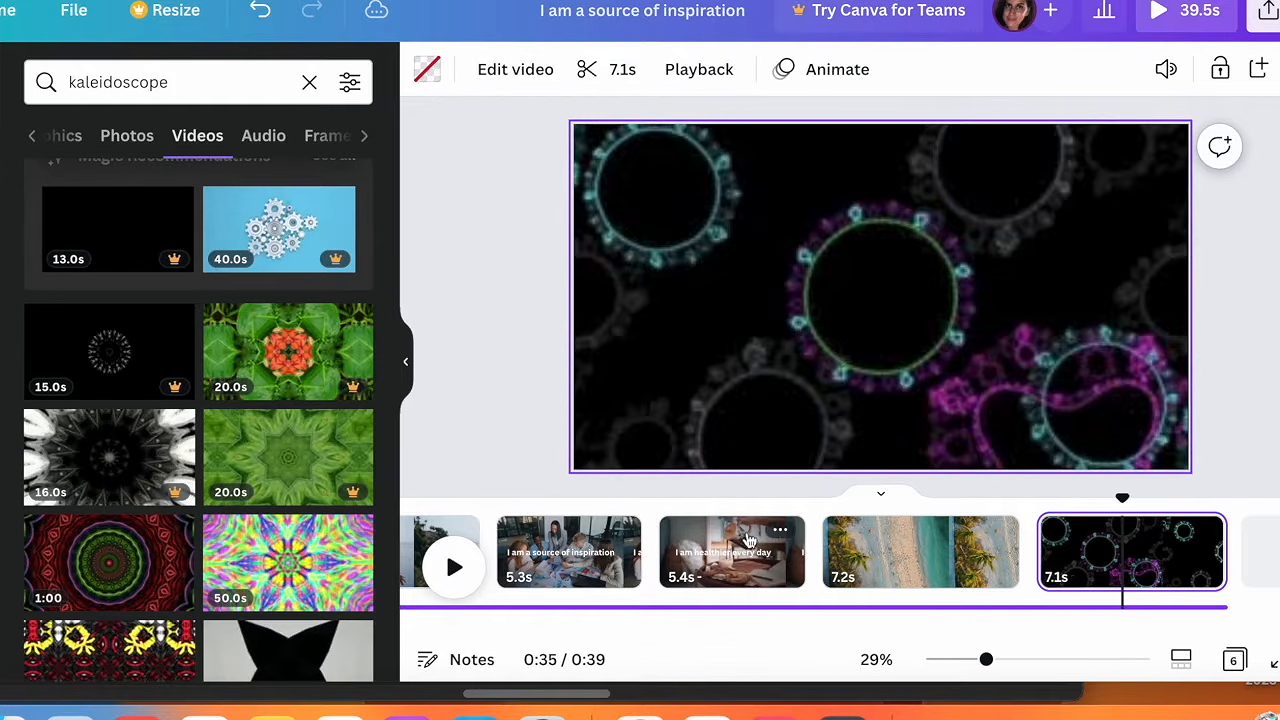
scroll(935, 540, left, 5)
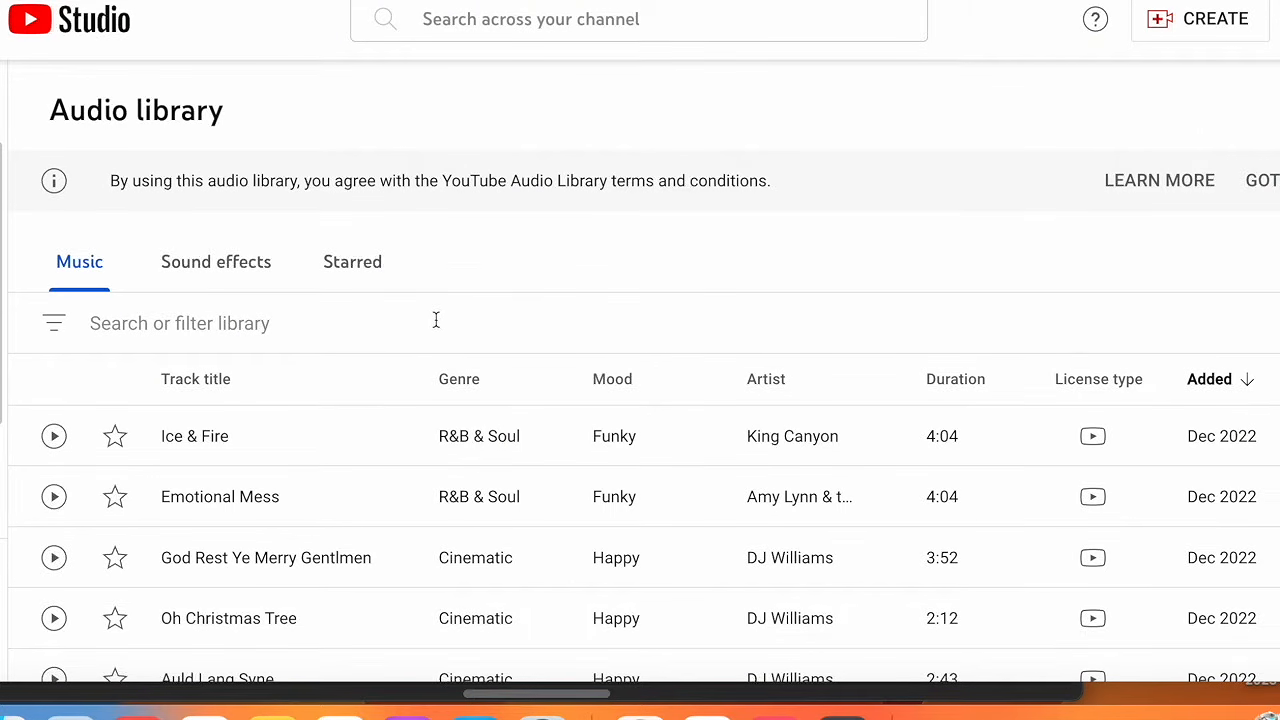
Step: Switch to the YouTube Studio Audio library and search its music for "inspiration"
click(436, 320)
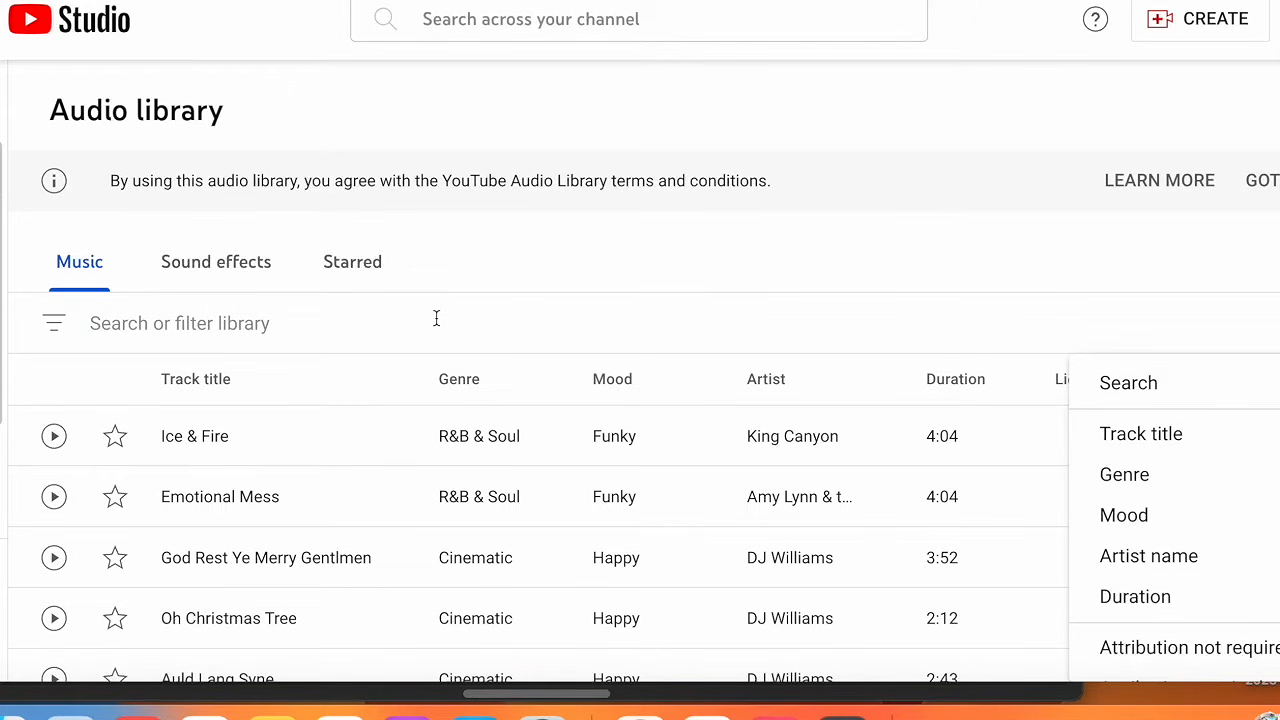
text(inspi)
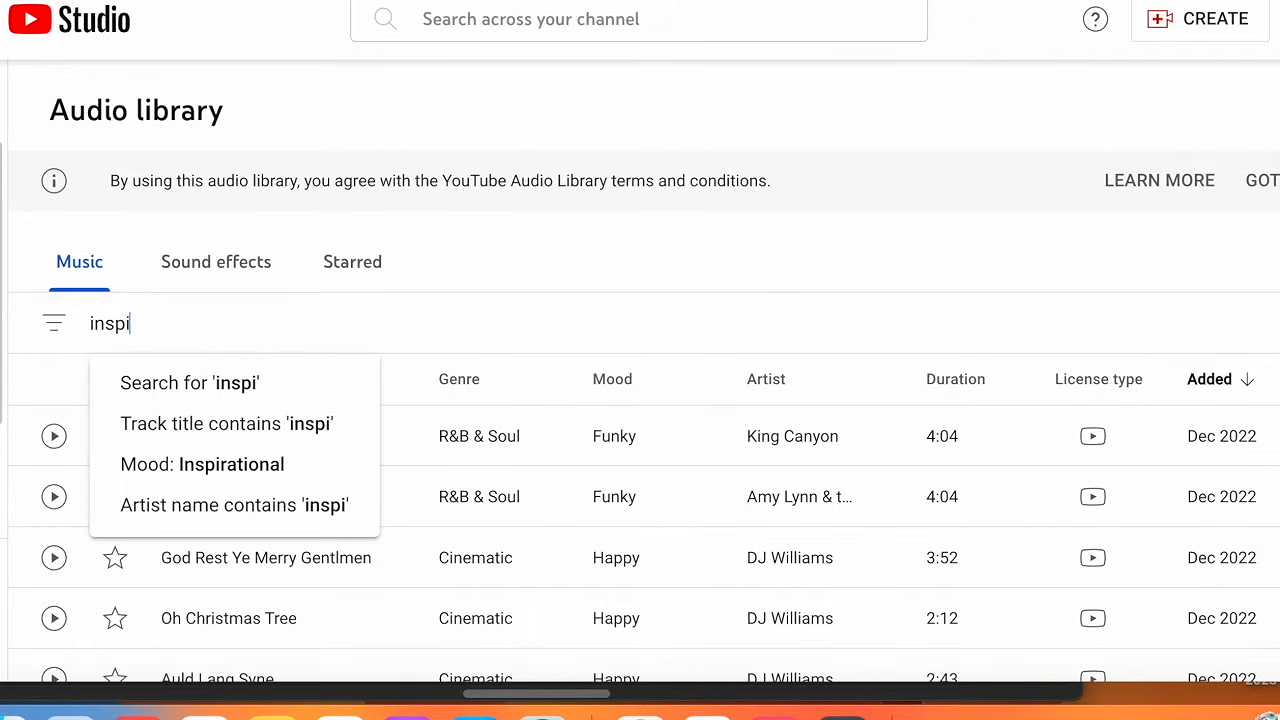
text(riat)
key(BackSpace)
text(ation)
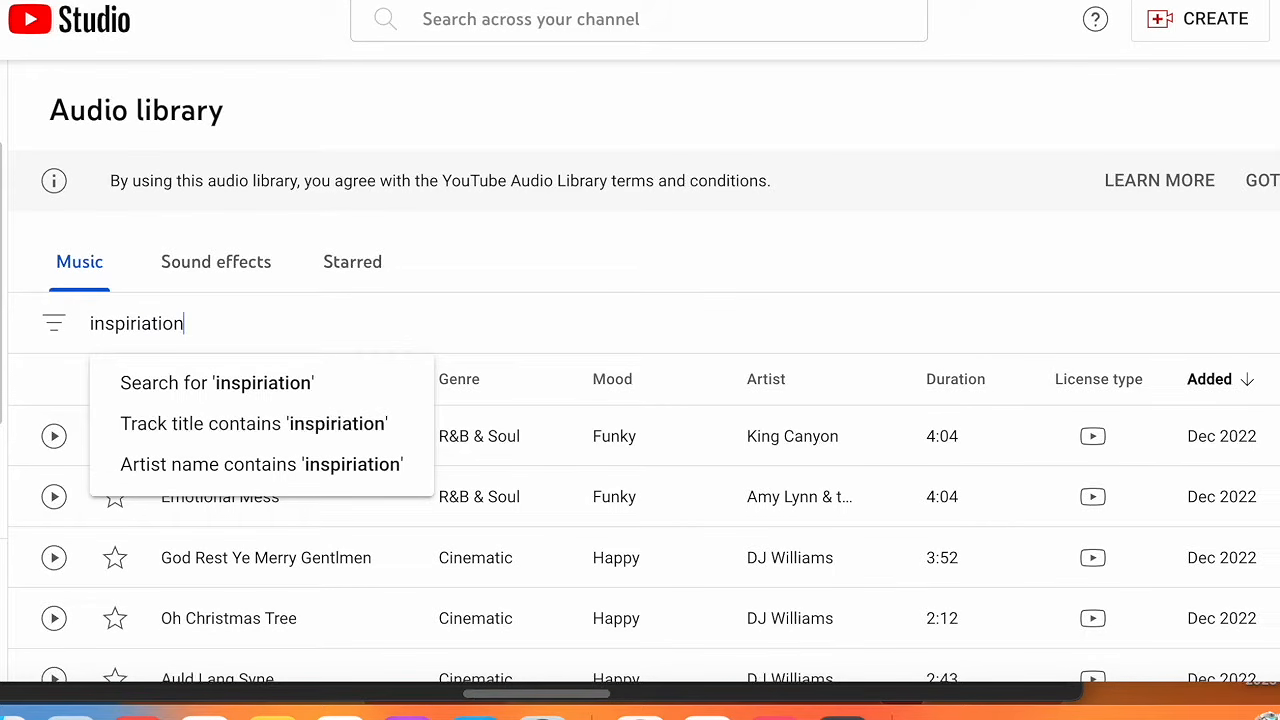
key(BackSpace)
key(BackSpace)
key(BackSpace)
key(BackSpace)
key(BackSpace)
key(BackSpace)
text(ation)
key(Return)
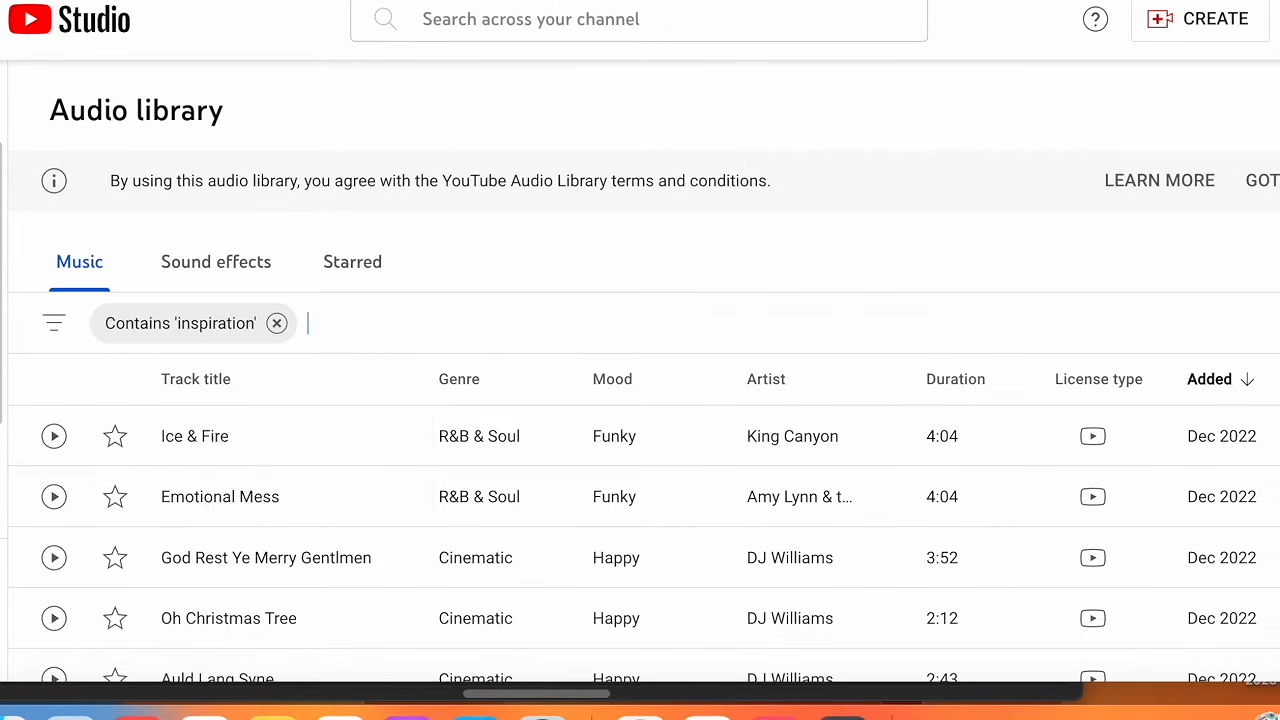
Step: Look through the "inspiration" tracks and check the Warzone track's license terms for any attribution requirement
scroll(492, 488, down, 3)
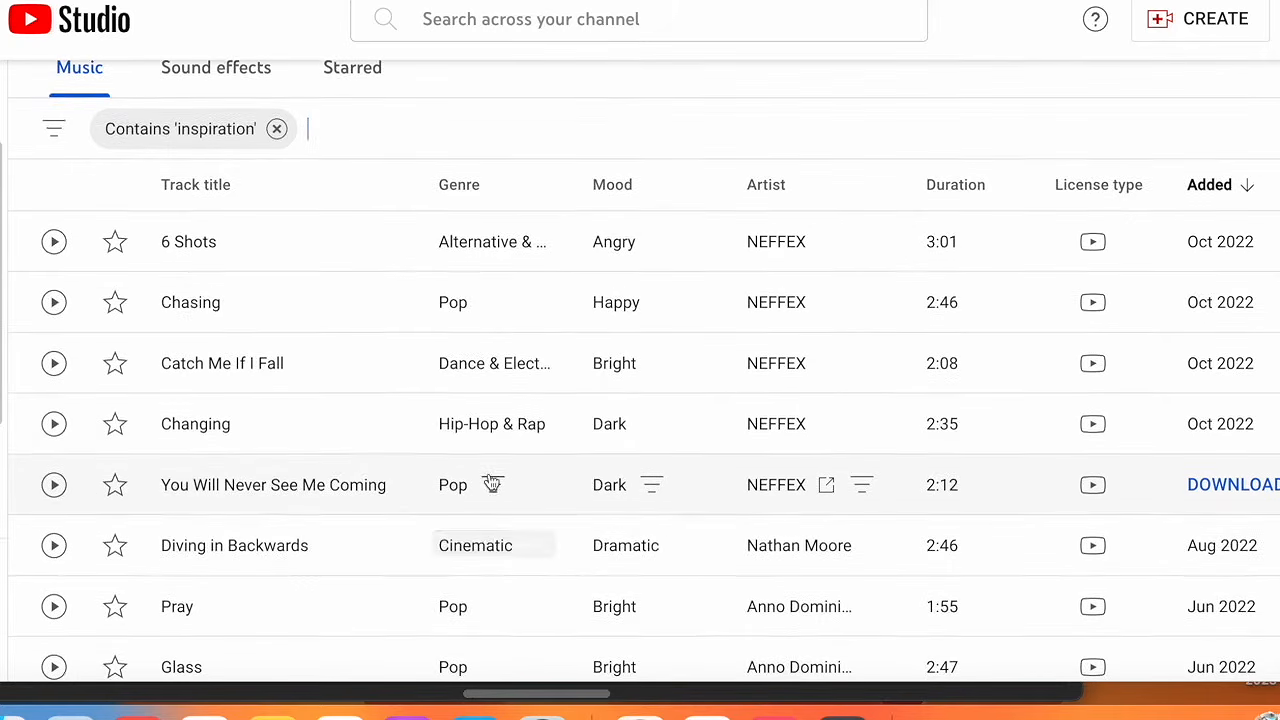
scroll(351, 531, down, 2)
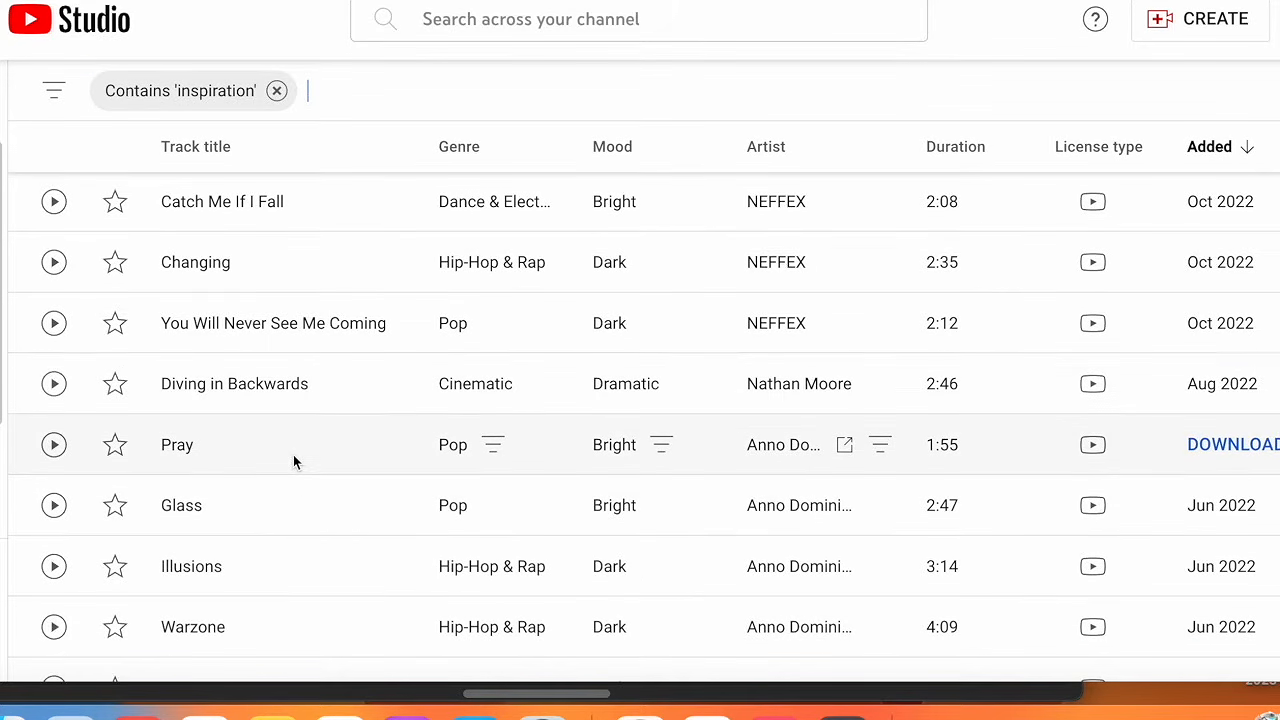
scroll(293, 454, down, 3)
mouse_move(1104, 472)
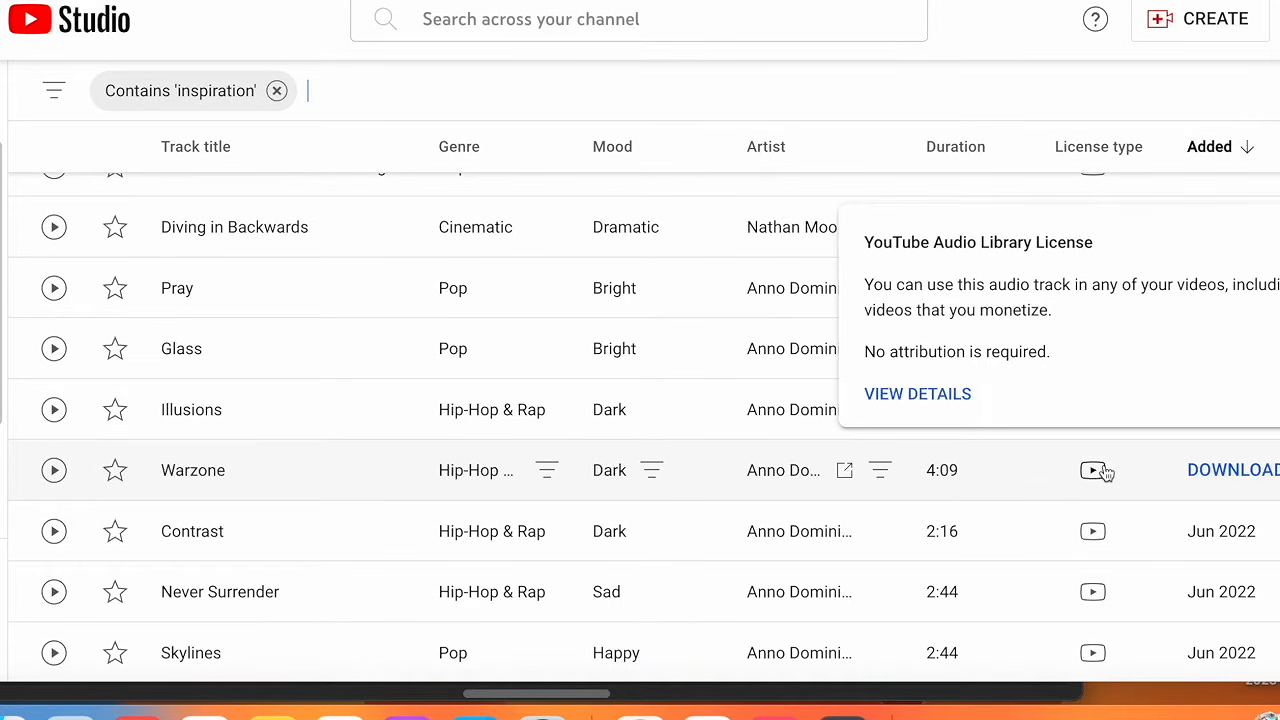
triple_click(1032, 350)
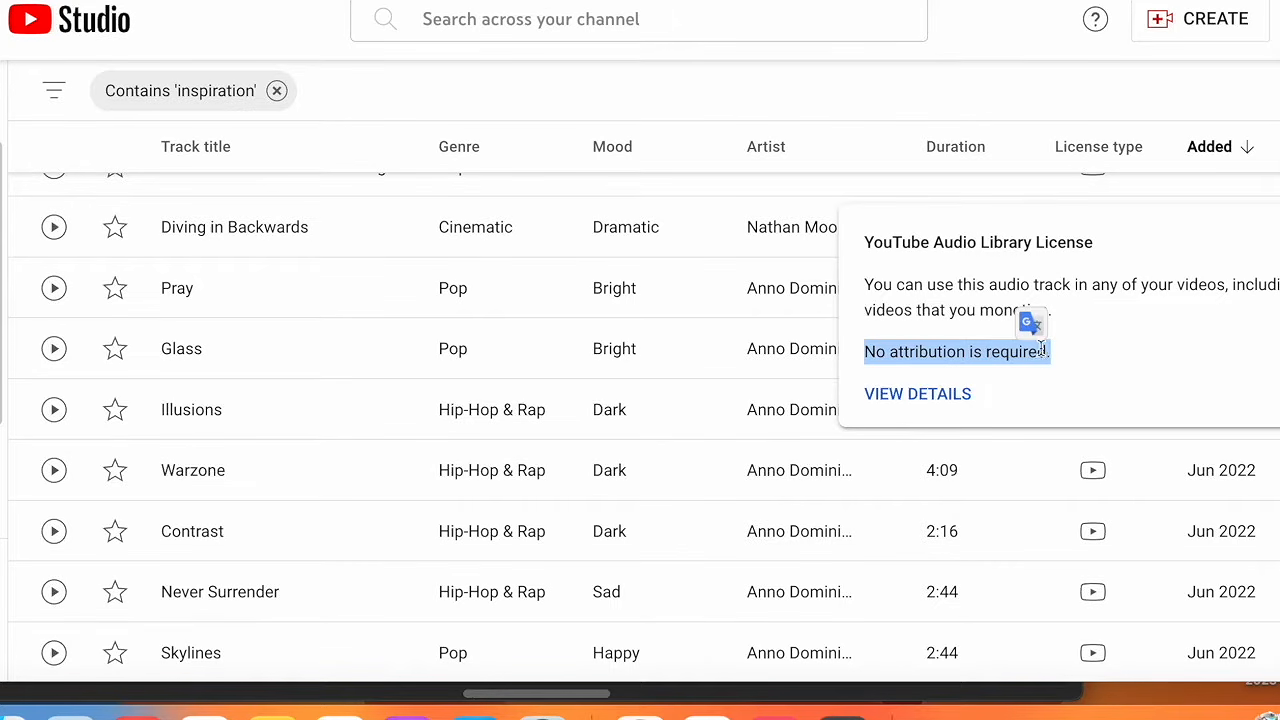
mouse_move(1100, 541)
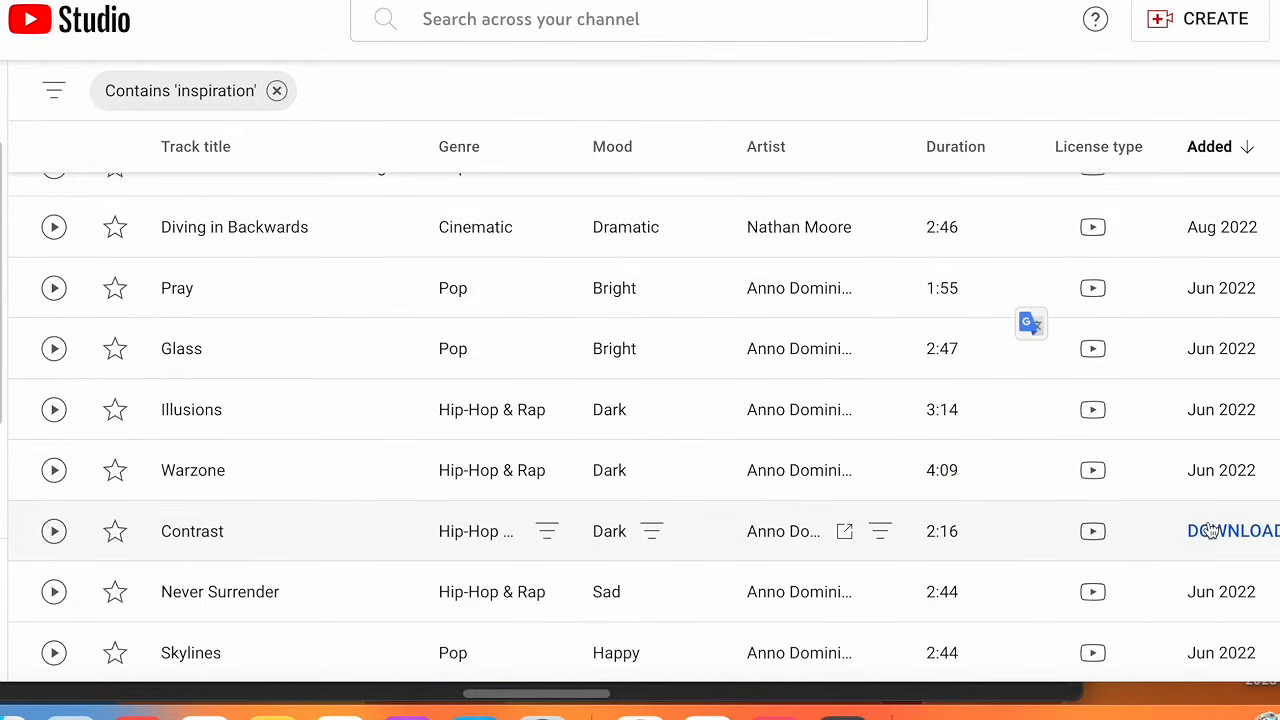
scroll(1224, 530, up, 3)
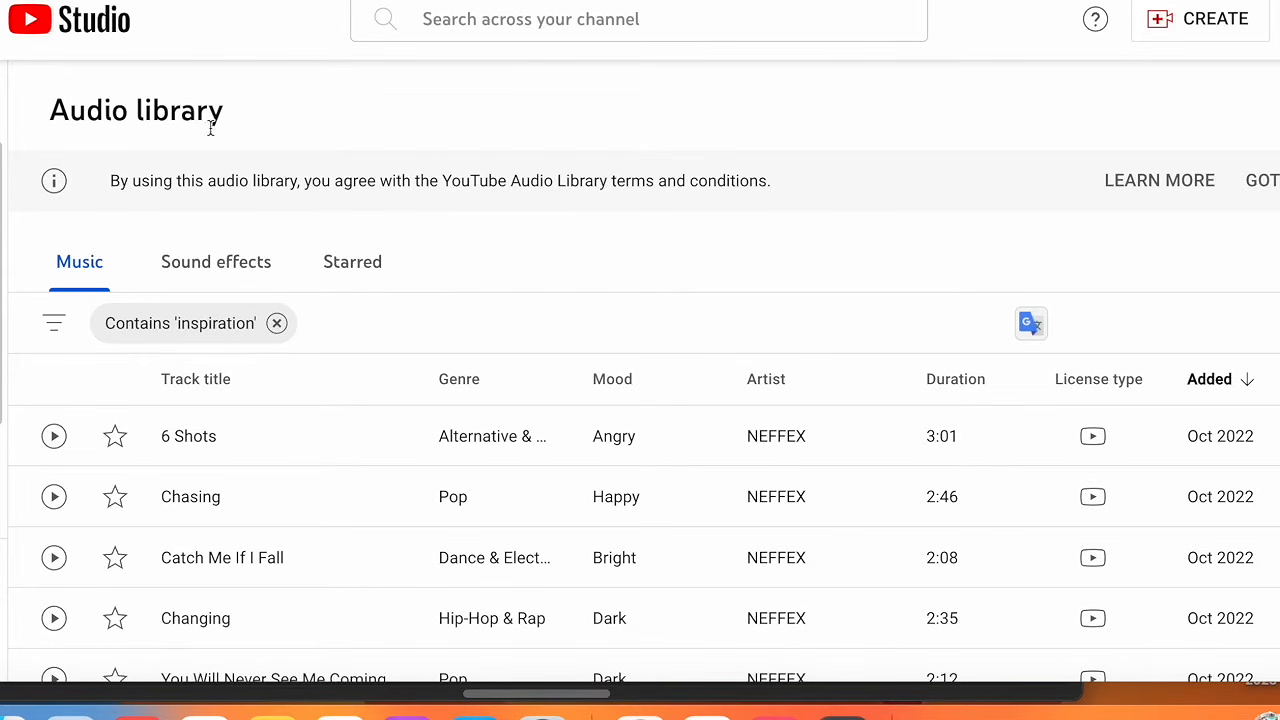
click(457, 17)
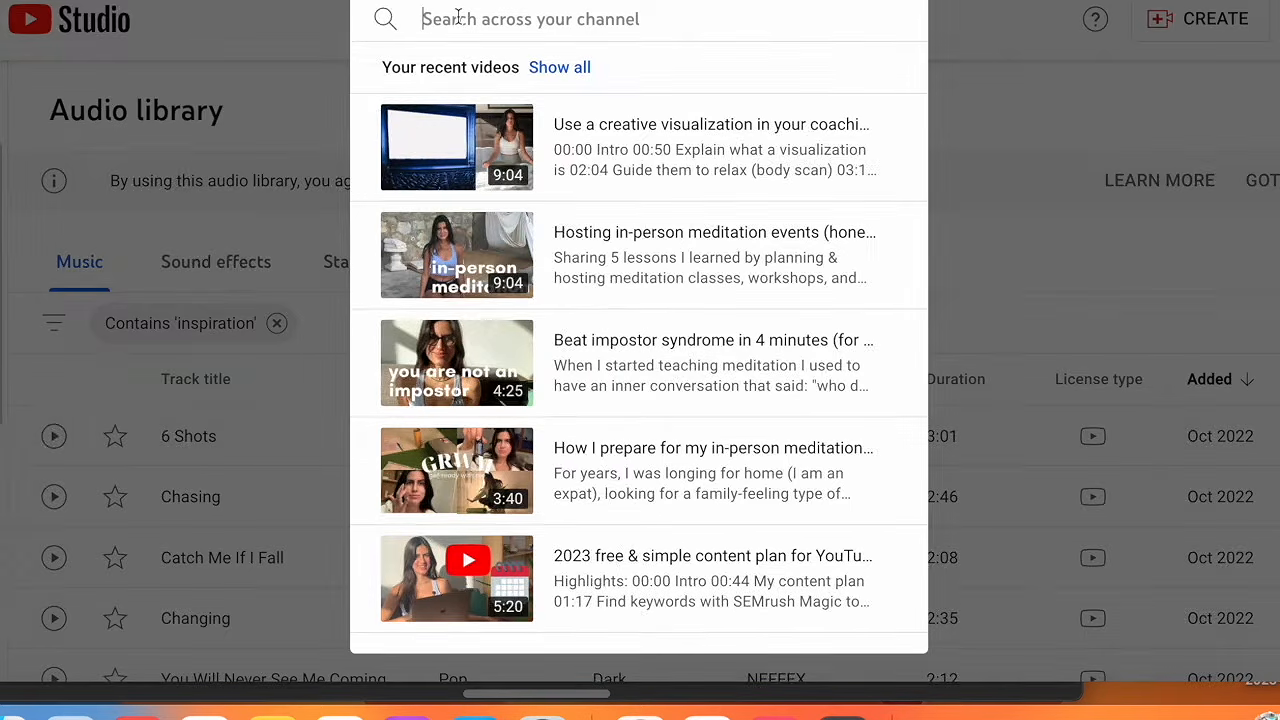
click(306, 39)
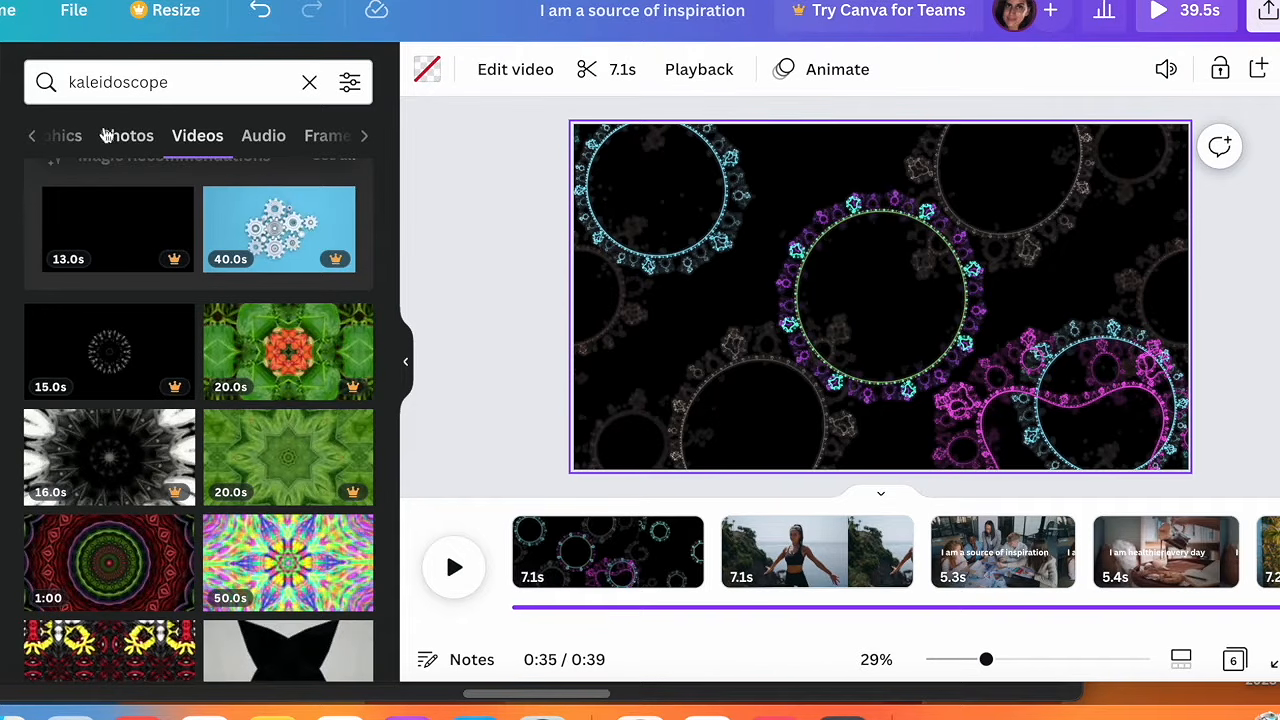
Step: Switch to Canva, look at the audio results for "kaleidoscope", and open the uploaded audio files
click(263, 136)
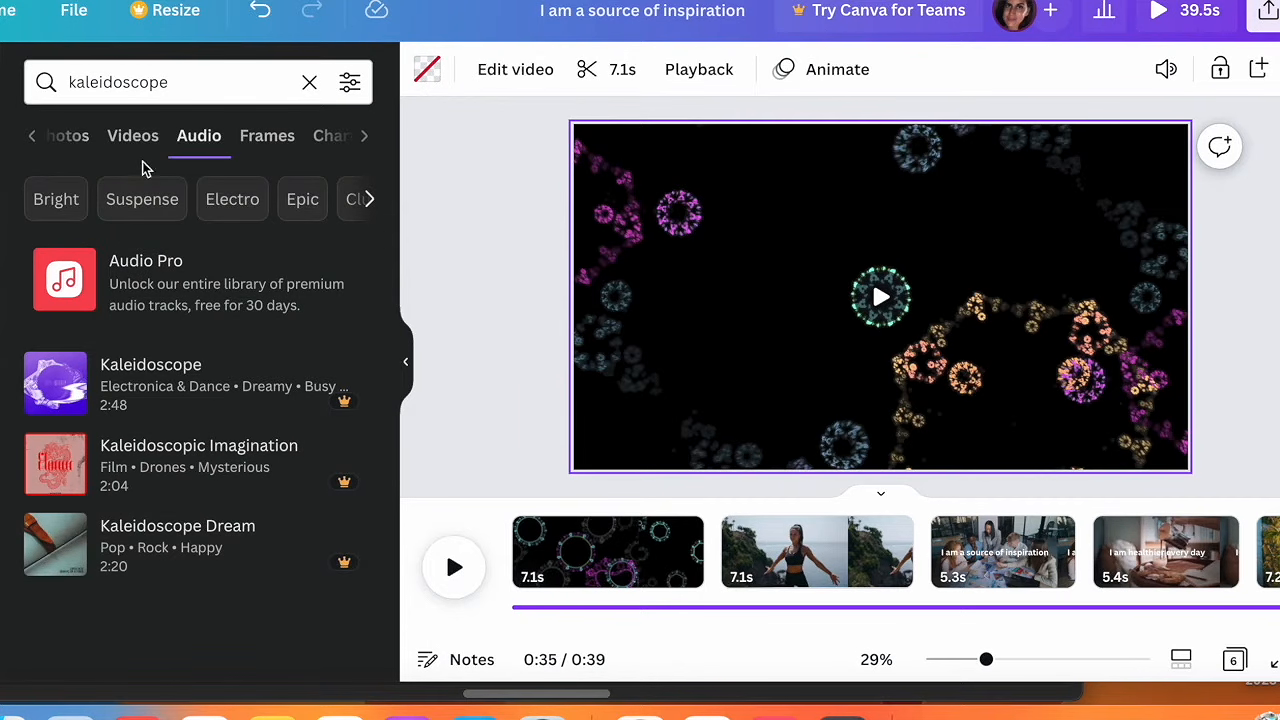
click(32, 140)
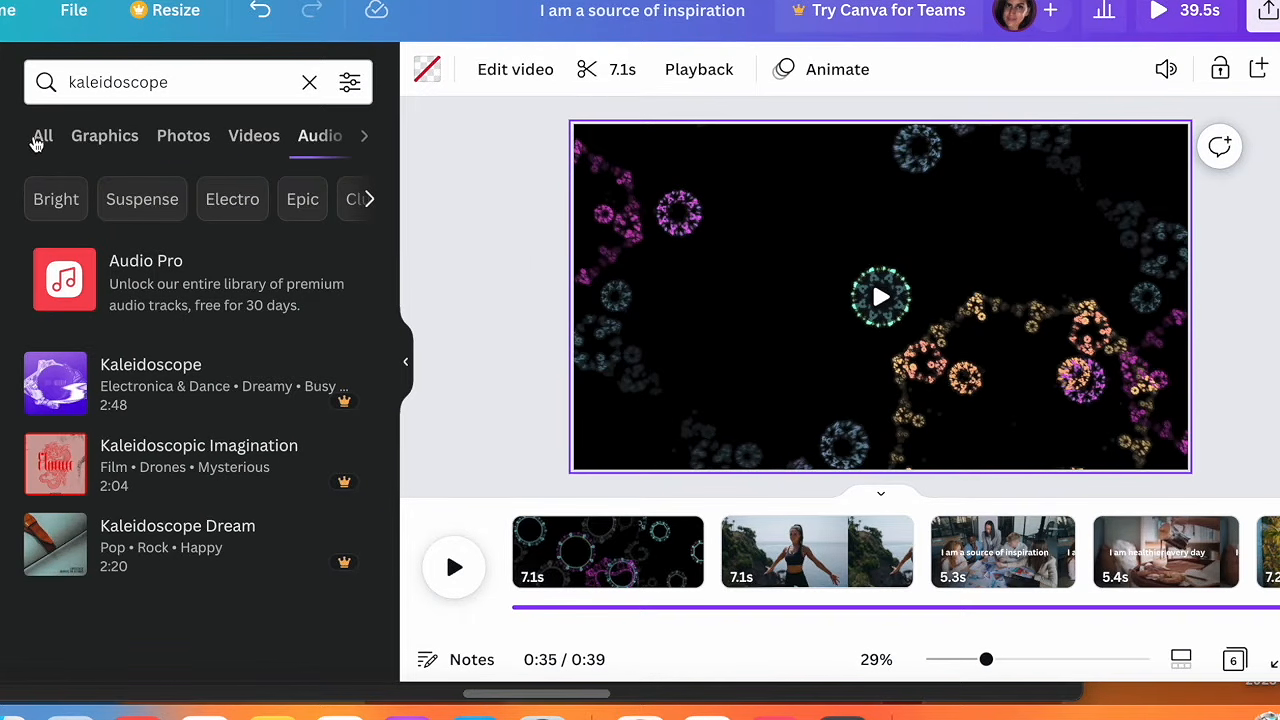
click(2, 248)
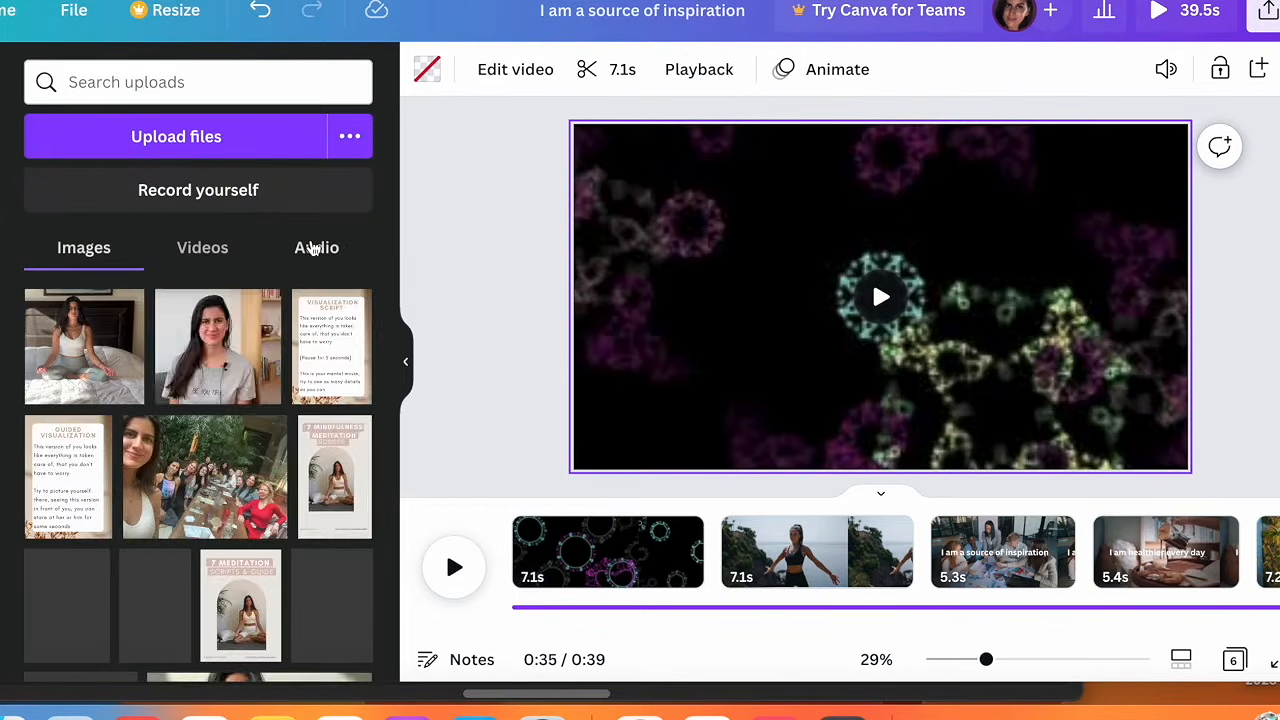
click(314, 248)
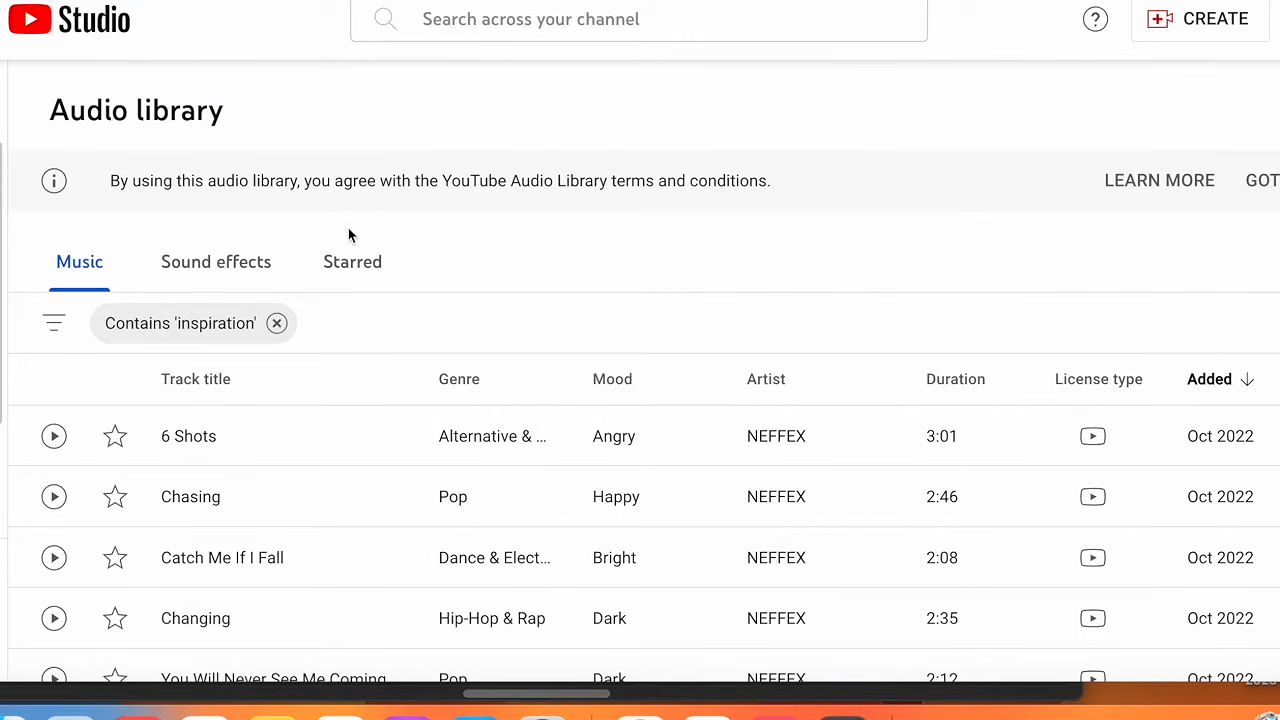
Step: Switch to the YouTube Studio Audio library, replace the "inspiration" filter with a search for "space", and look through the tracks
click(276, 323)
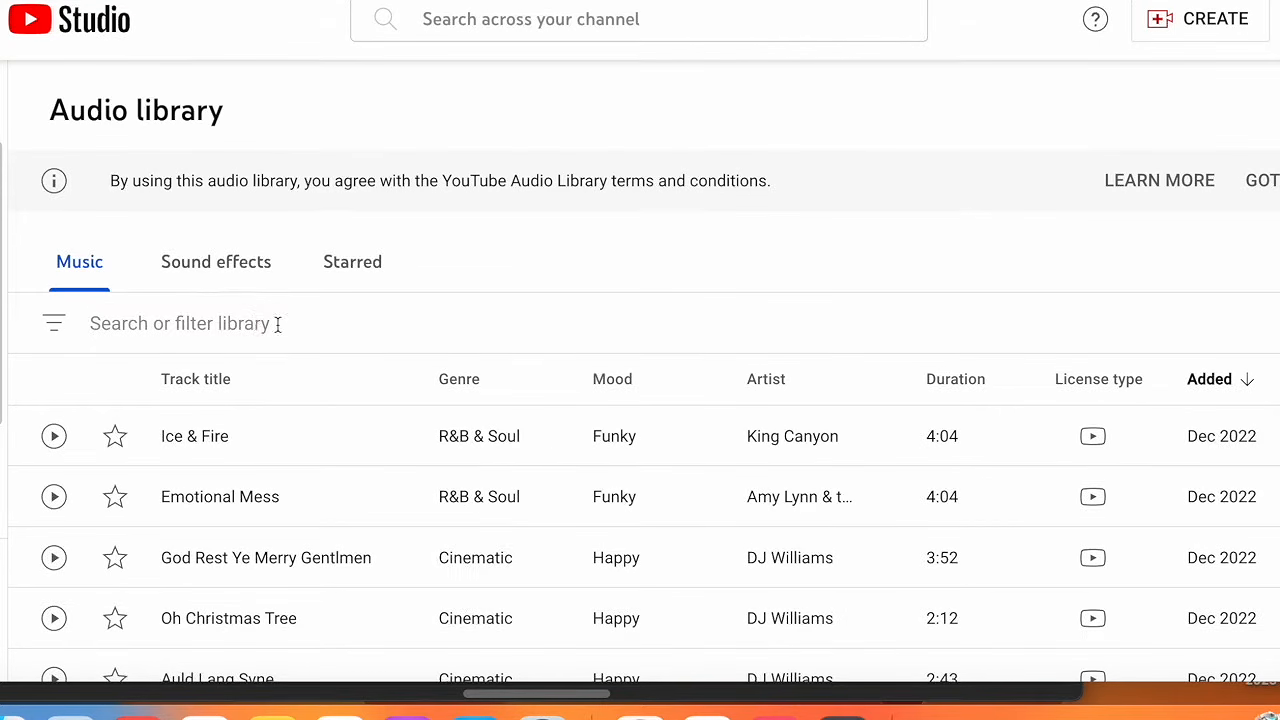
text(space)
key(Return)
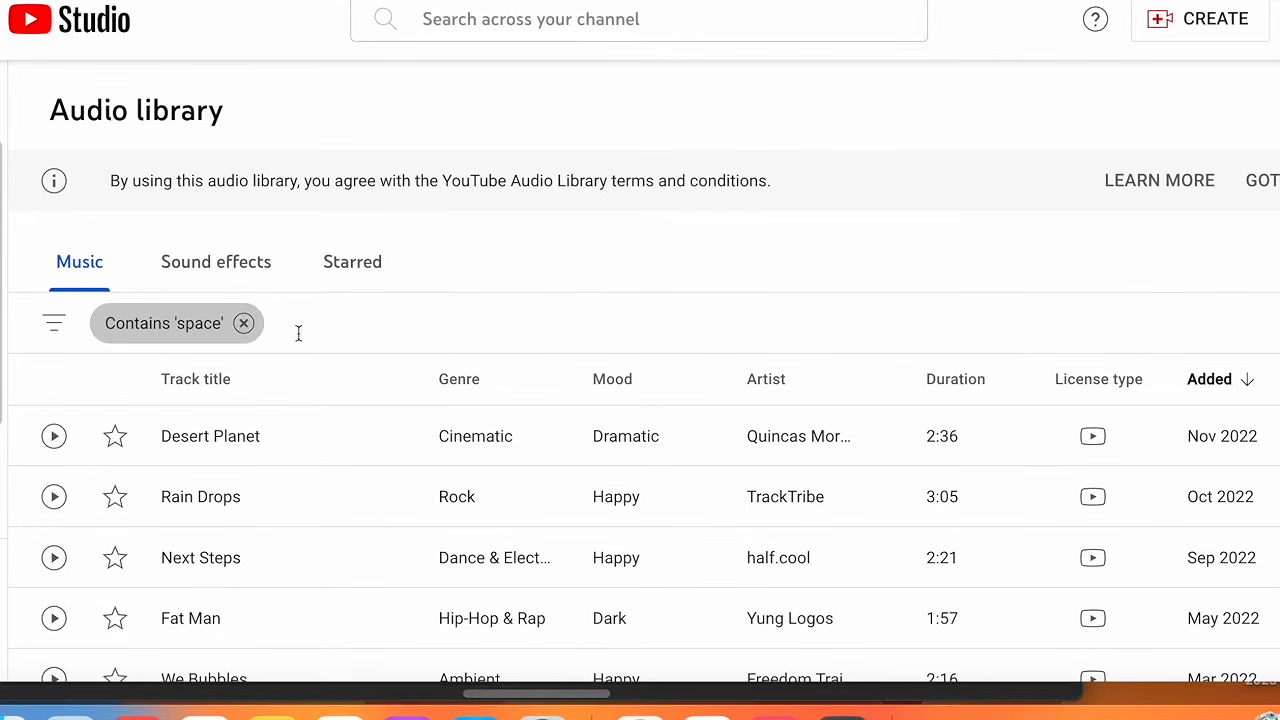
scroll(380, 334, down, 2)
scroll(265, 528, down, 3)
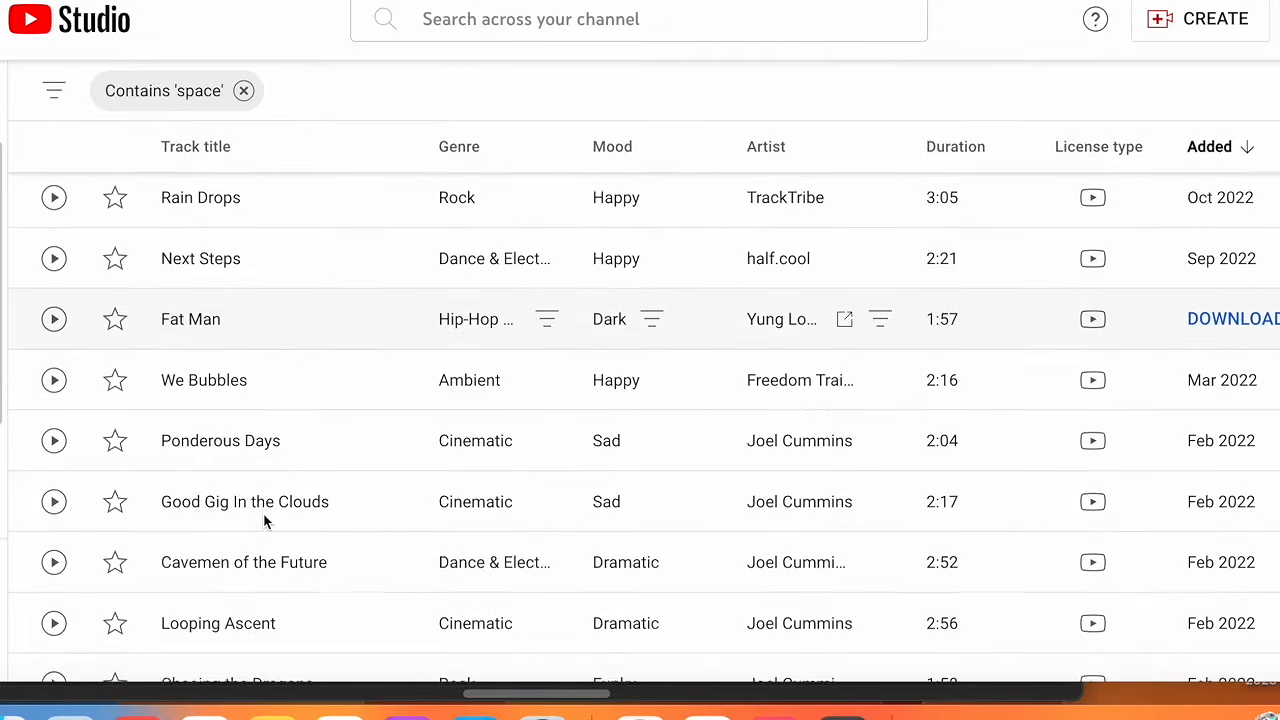
scroll(264, 515, down, 3)
scroll(292, 265, up, 5)
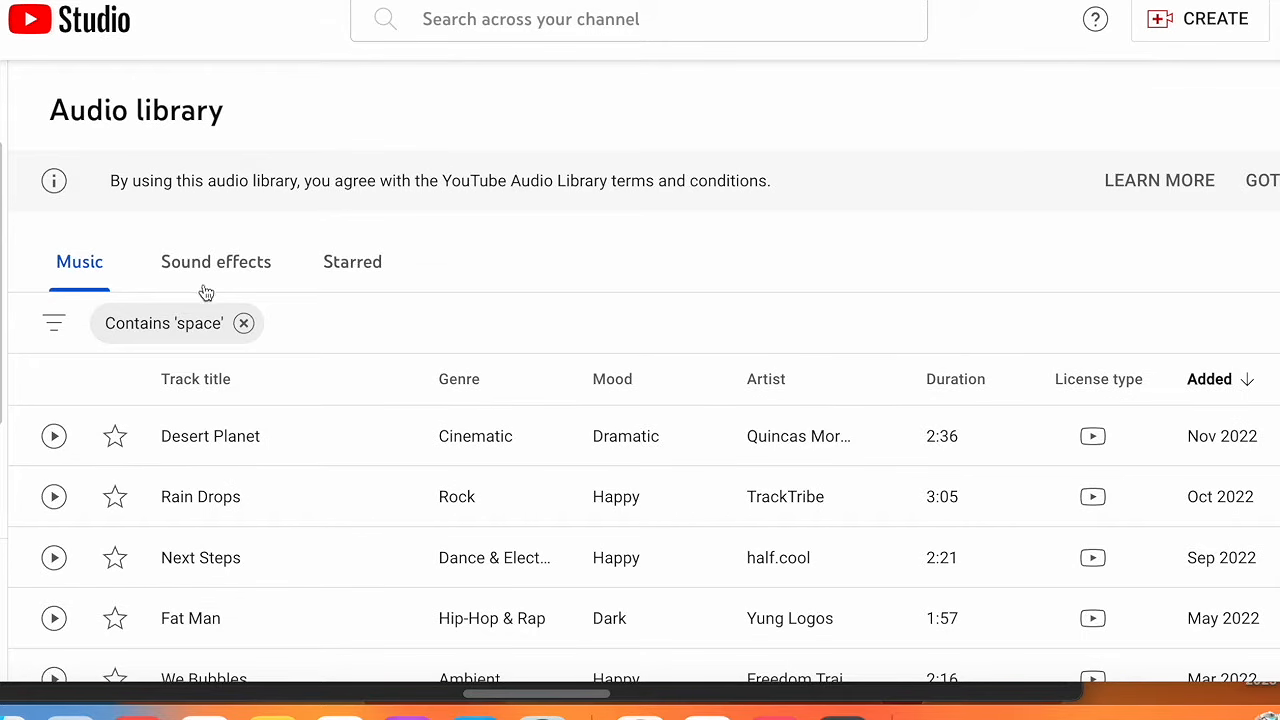
Step: Clear the "space" filter and search the music library for "growing space"
click(243, 323)
text(g)
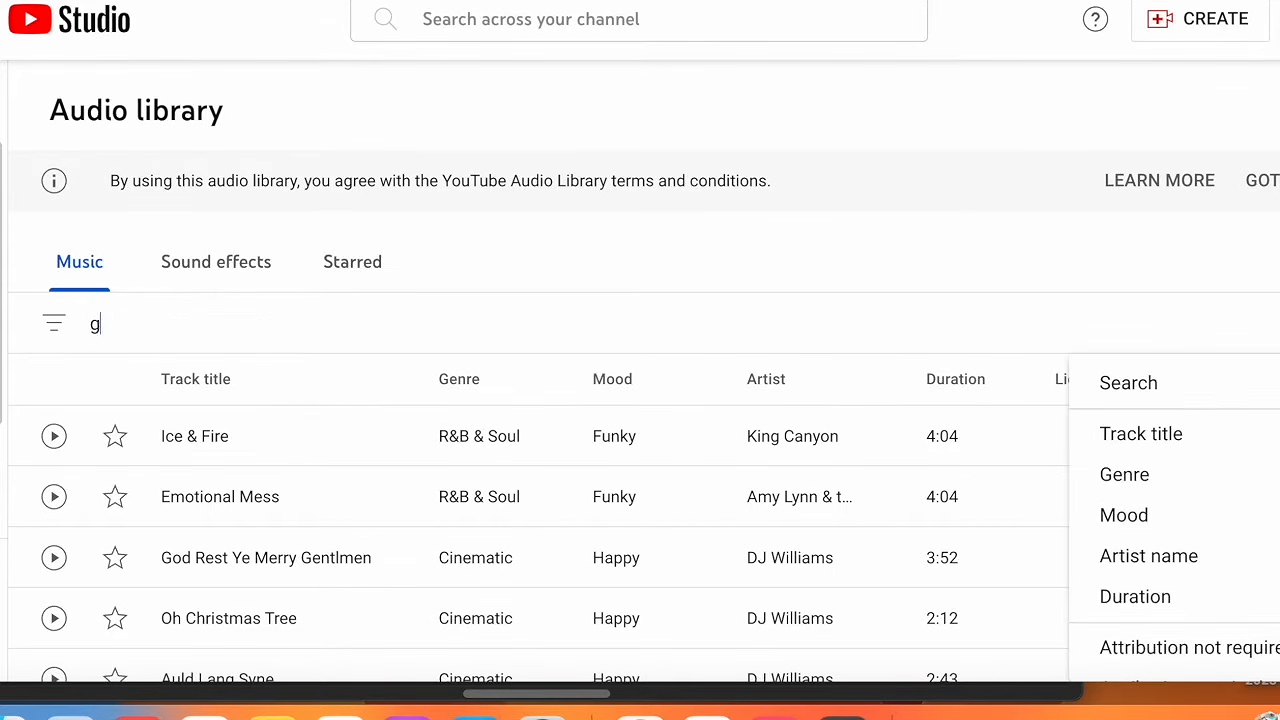
text(rowing space)
key(Return)
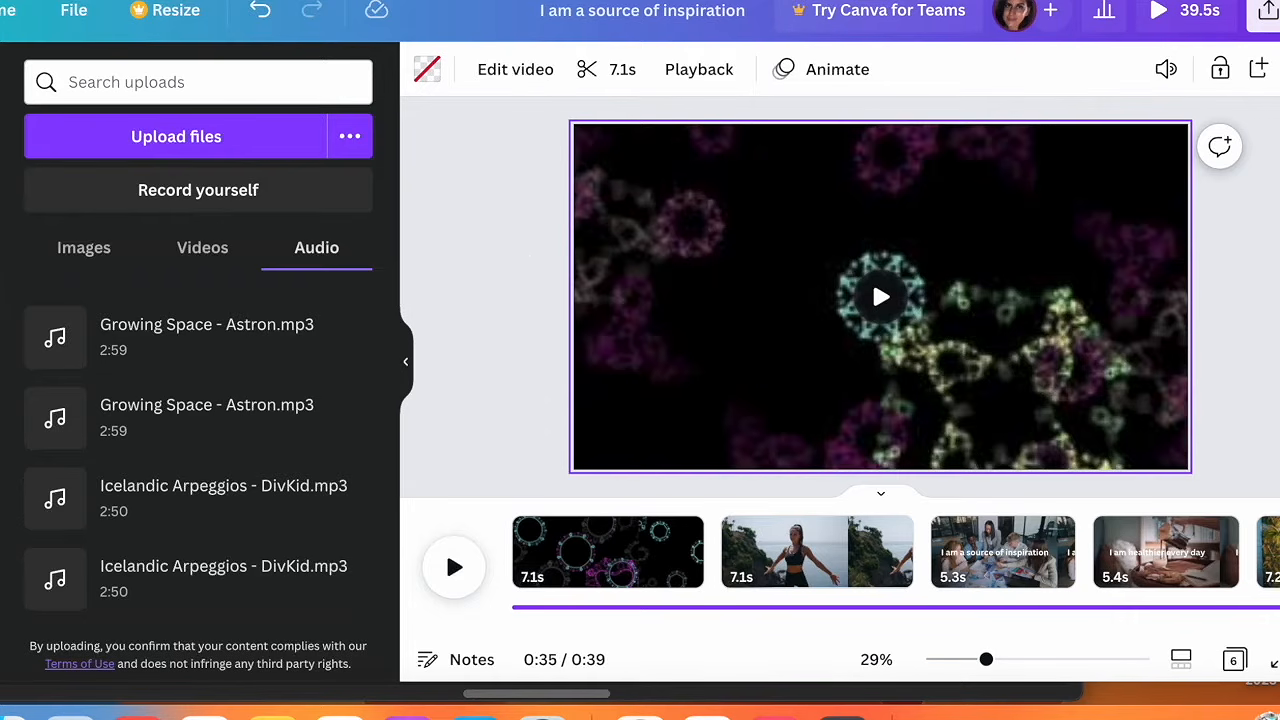
Step: Search the computer's files for "growing" and upload Growing Space - Astron.mp3 to the Canva design
click(530, 260)
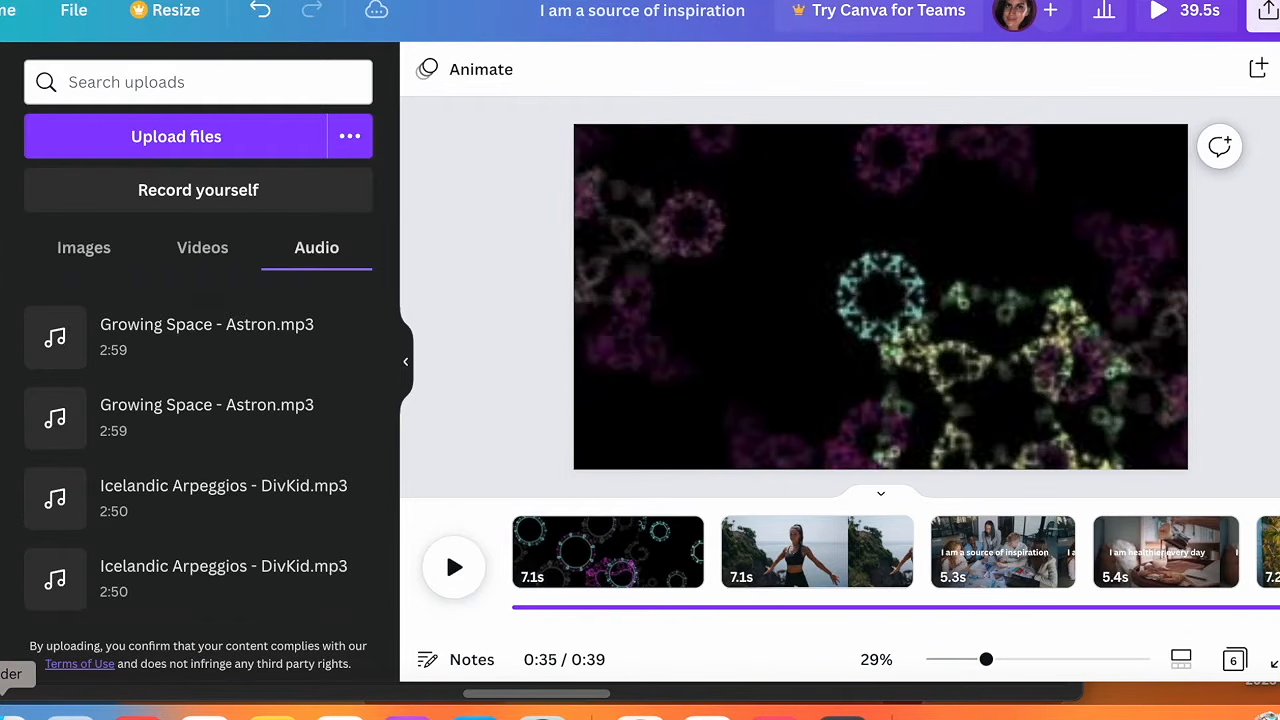
click(30, 712)
click(276, 247)
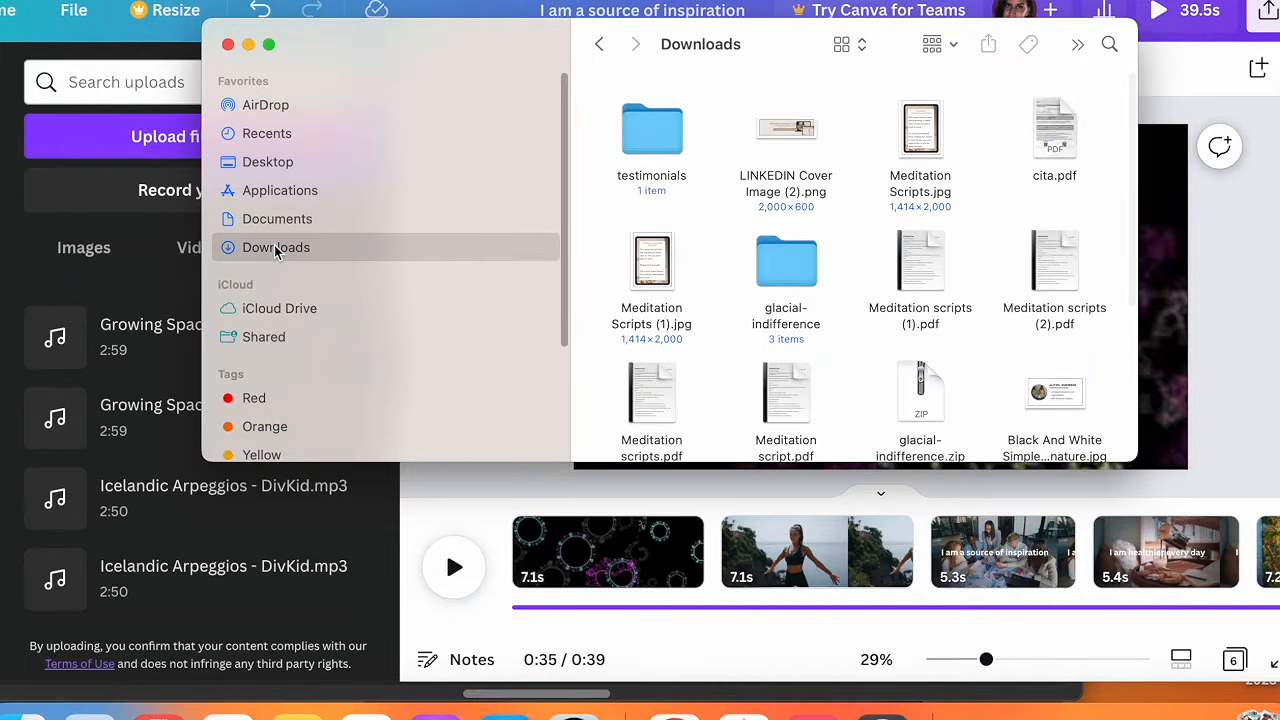
scroll(858, 258, down, 5)
click(1109, 44)
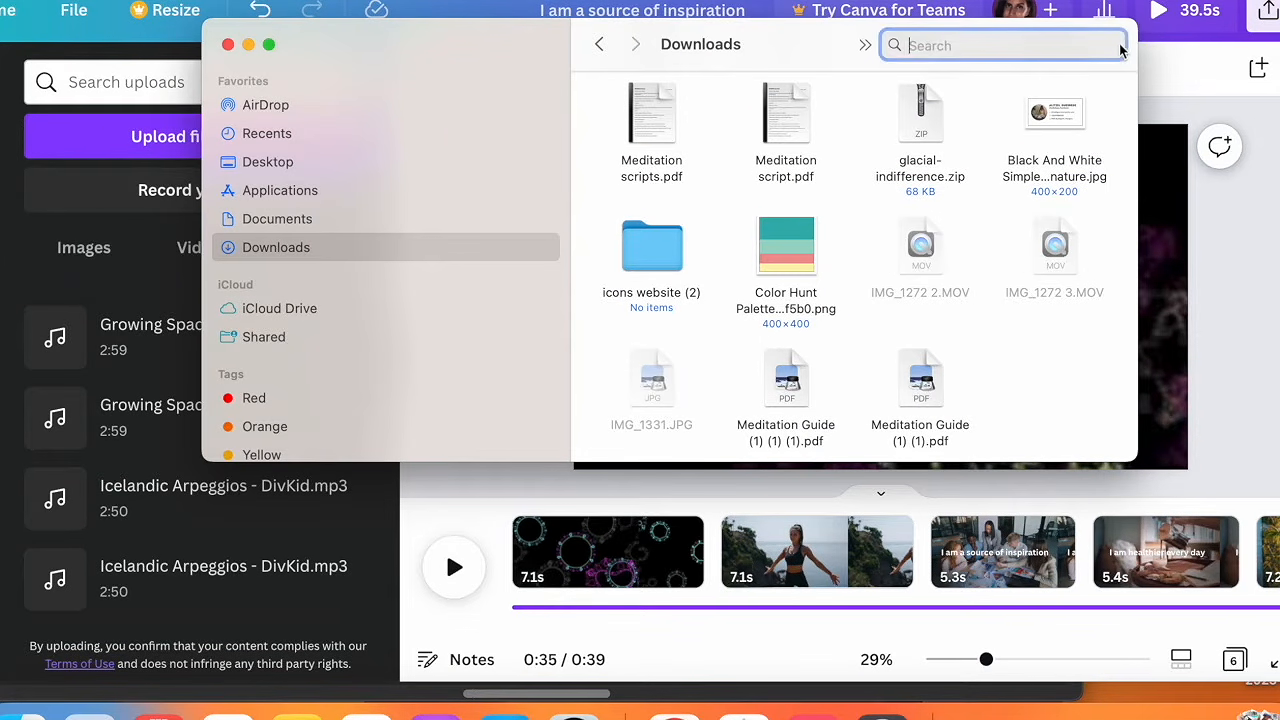
text(groe)
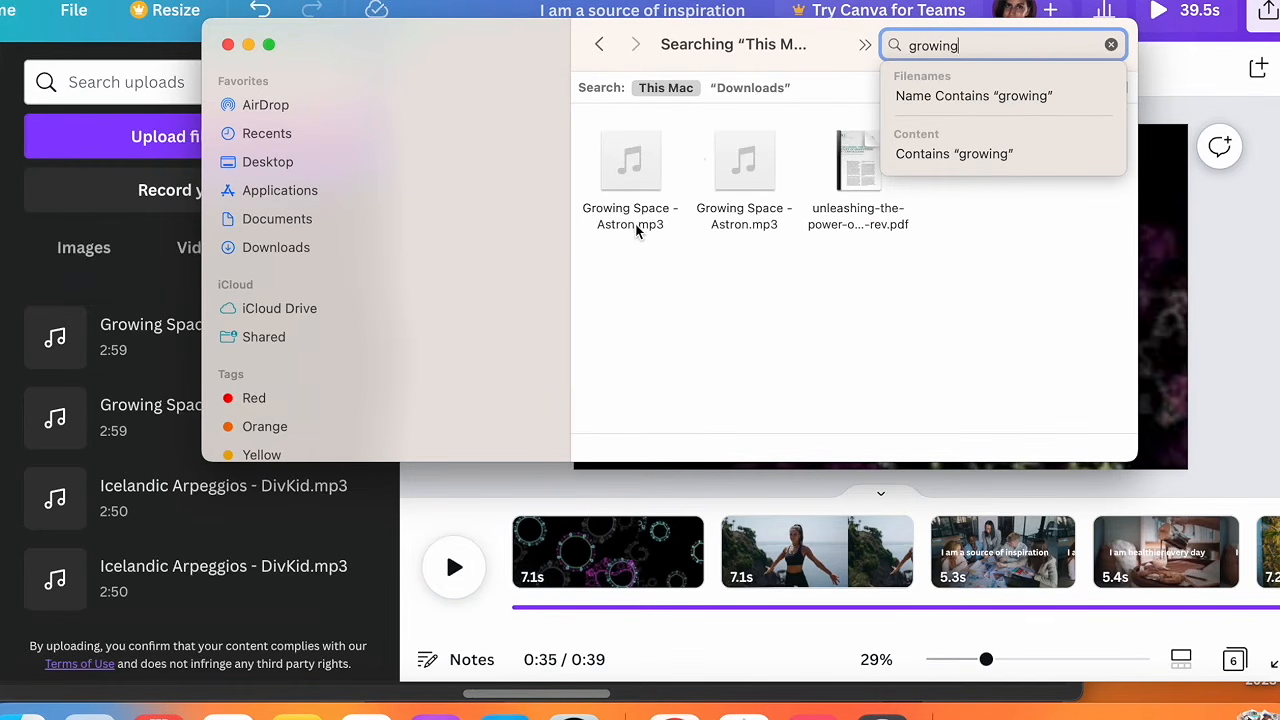
click(638, 228)
drag(631, 226, 534, 600)
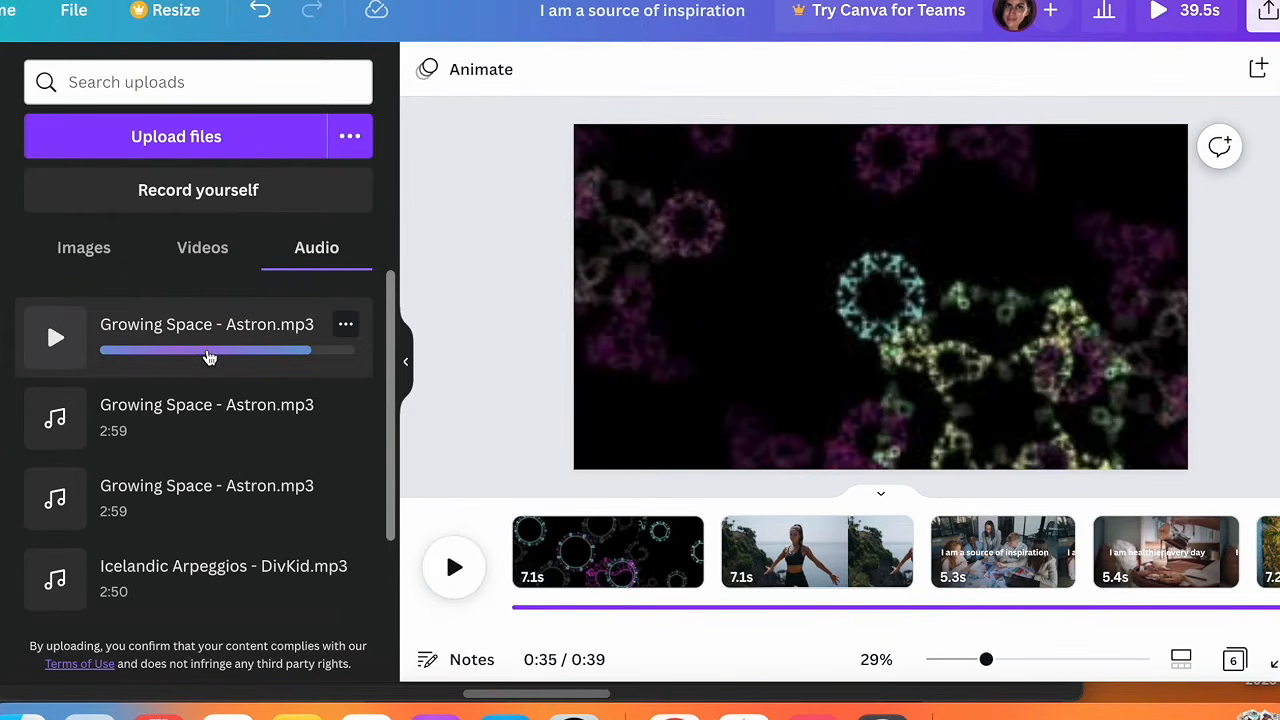
Step: Try to add the newly uploaded Growing Space - Astron.mp3 to the video, and undo that change
click(268, 355)
key(ctrl+z)
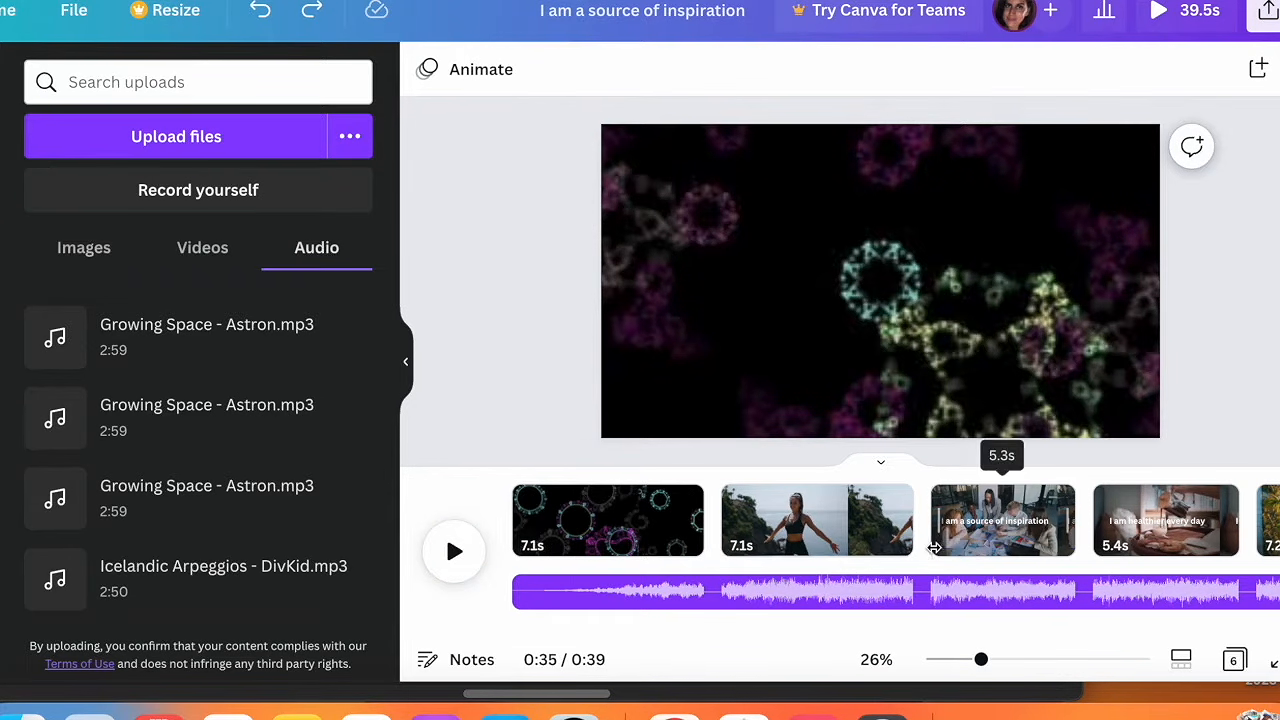
Step: Review how the audio track runs beneath the pages from the opening to the closing kaleidoscope
scroll(948, 512, right, 1)
scroll(948, 505, right, 1)
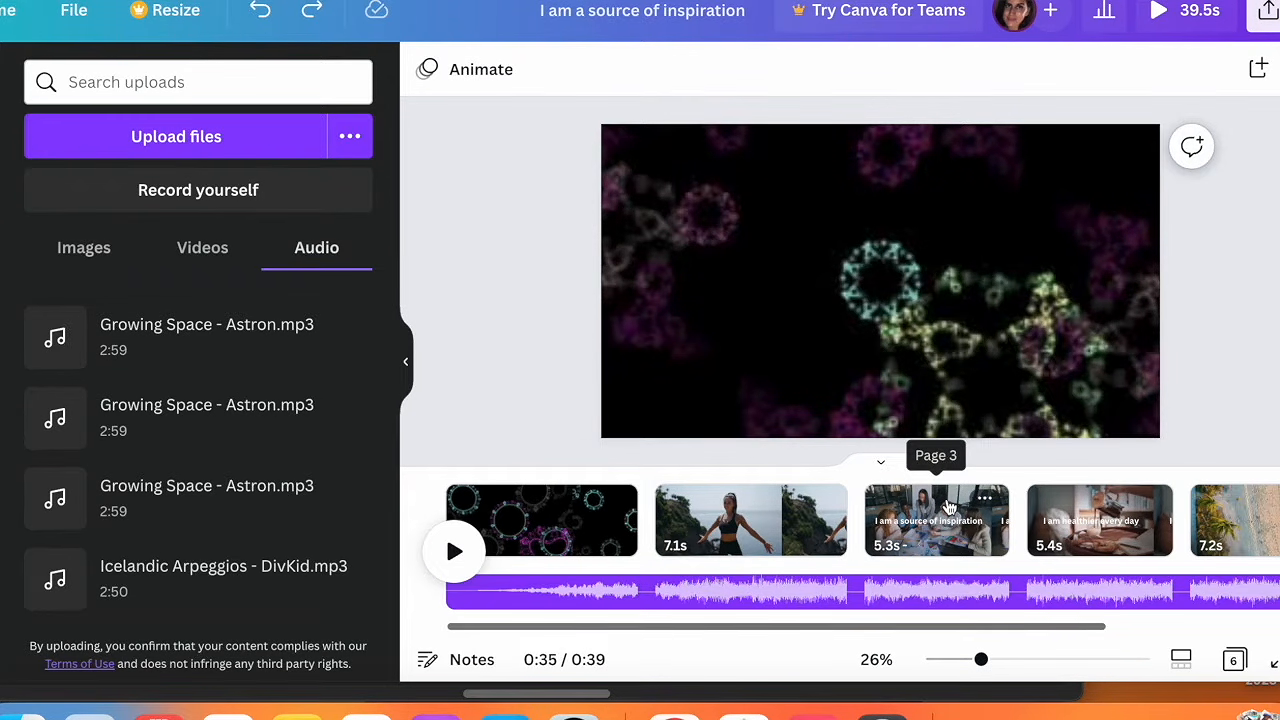
scroll(948, 505, right, 2)
scroll(947, 499, right, 3)
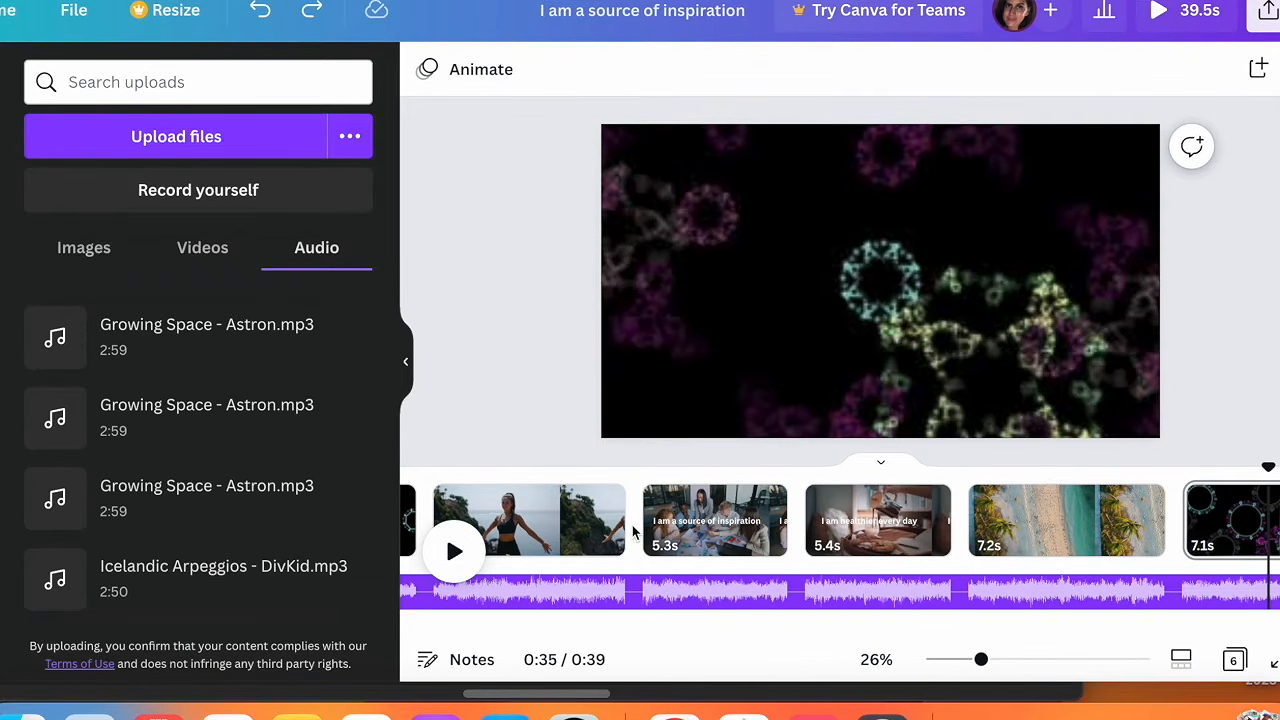
scroll(632, 525, left, 6)
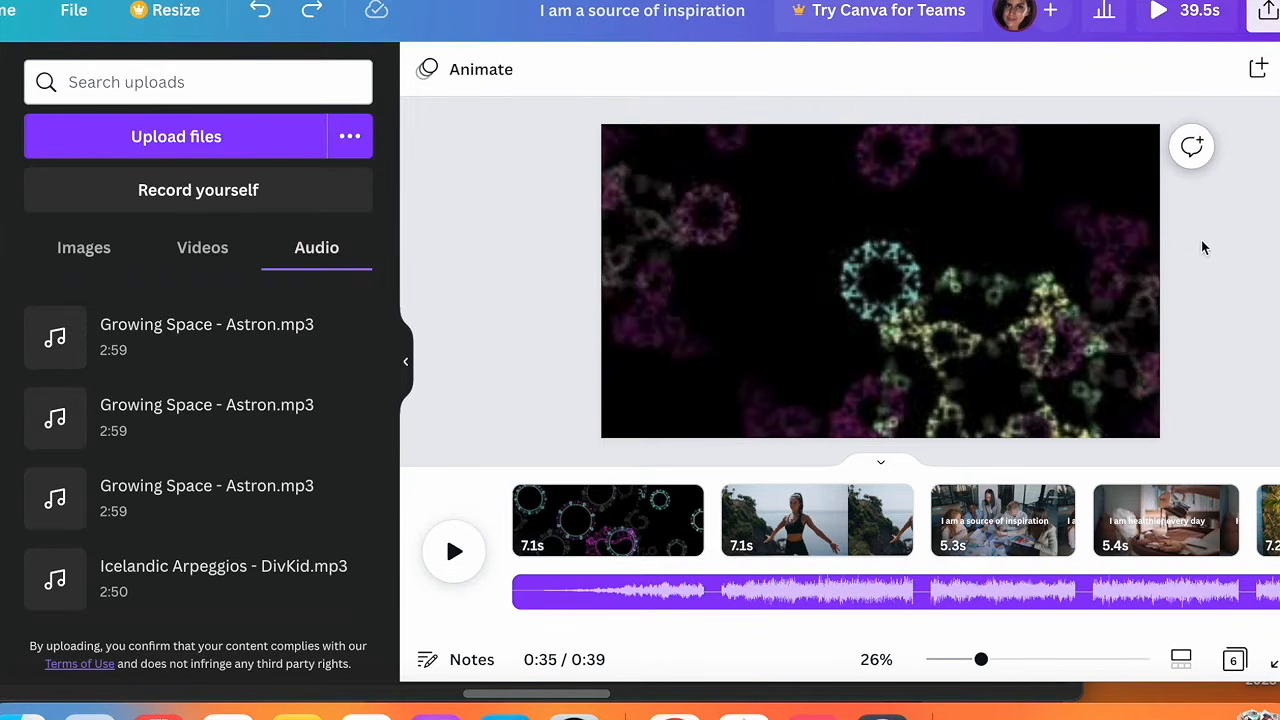
scroll(1058, 523, right, 5)
scroll(1058, 523, left, 5)
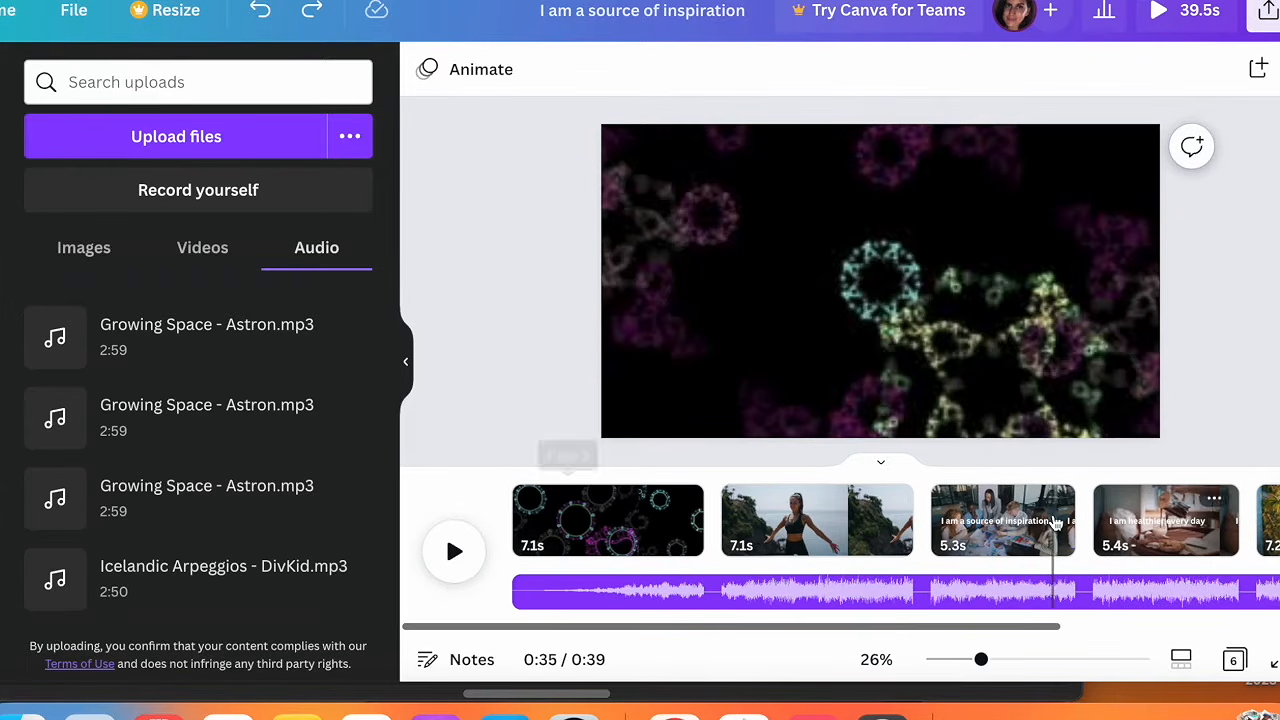
Step: Check the heading on the "I am a source of inspiration" page and open the text options
click(1000, 515)
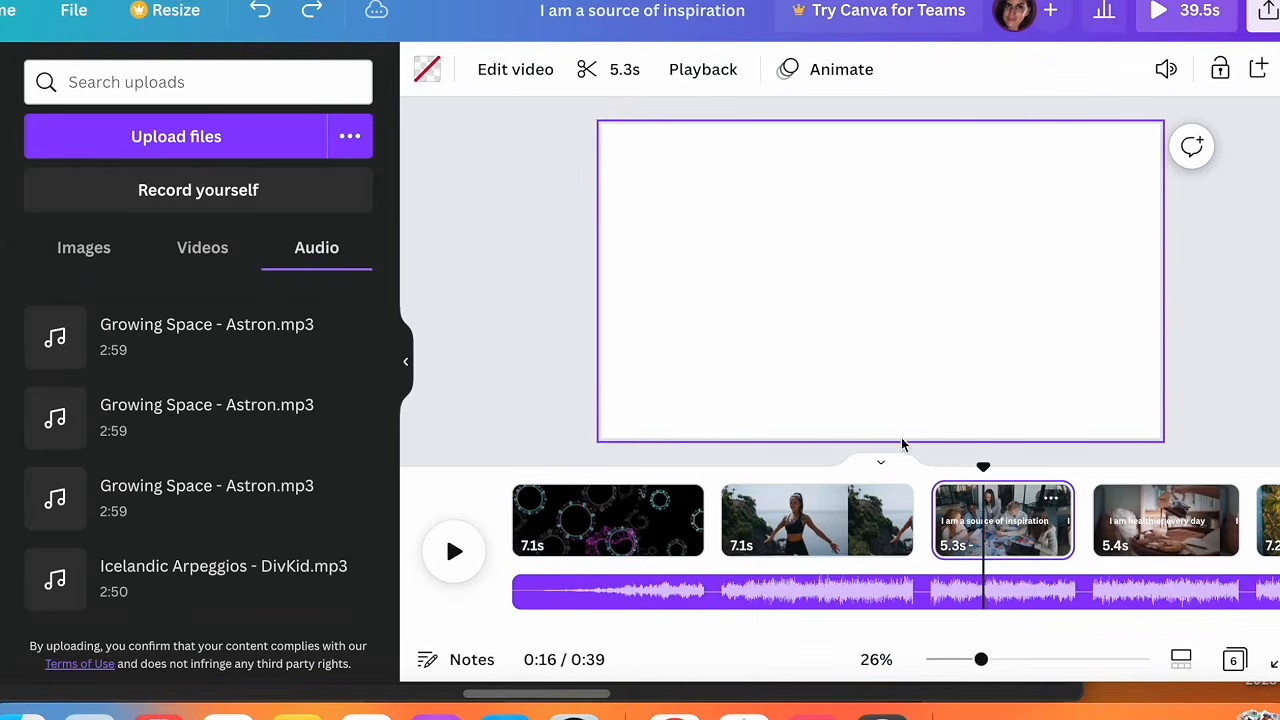
click(769, 286)
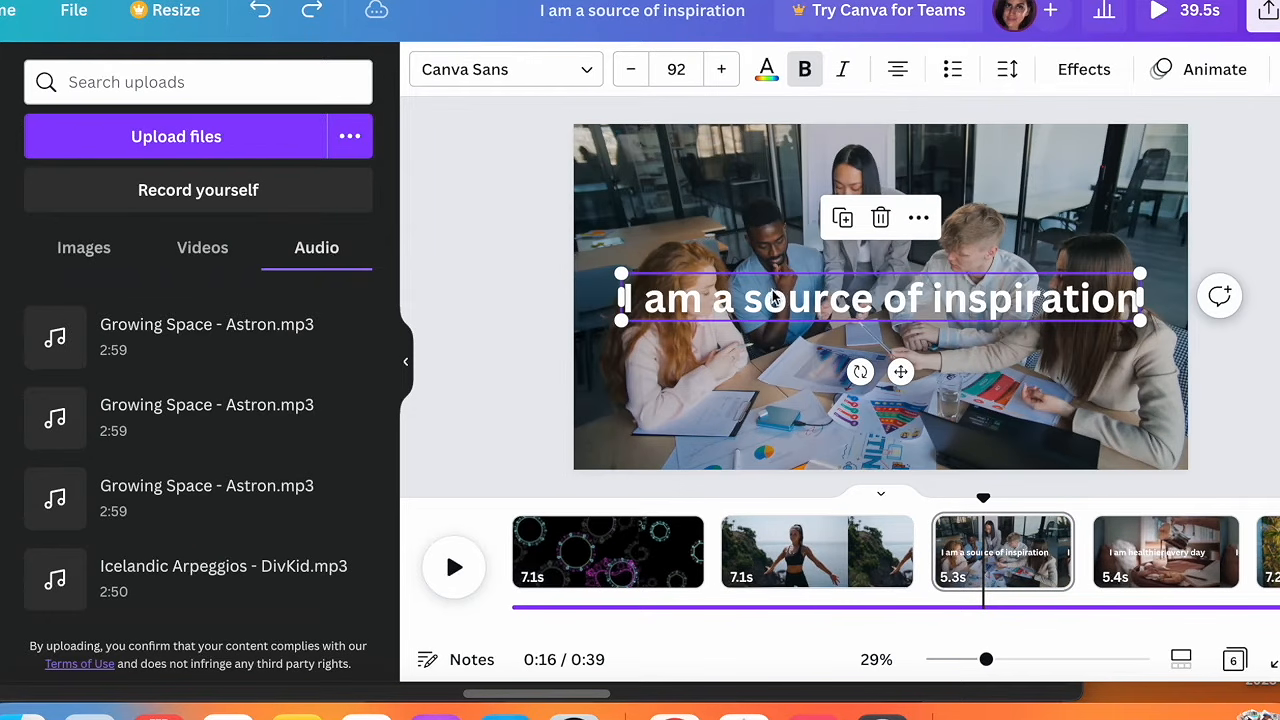
click(745, 232)
click(745, 281)
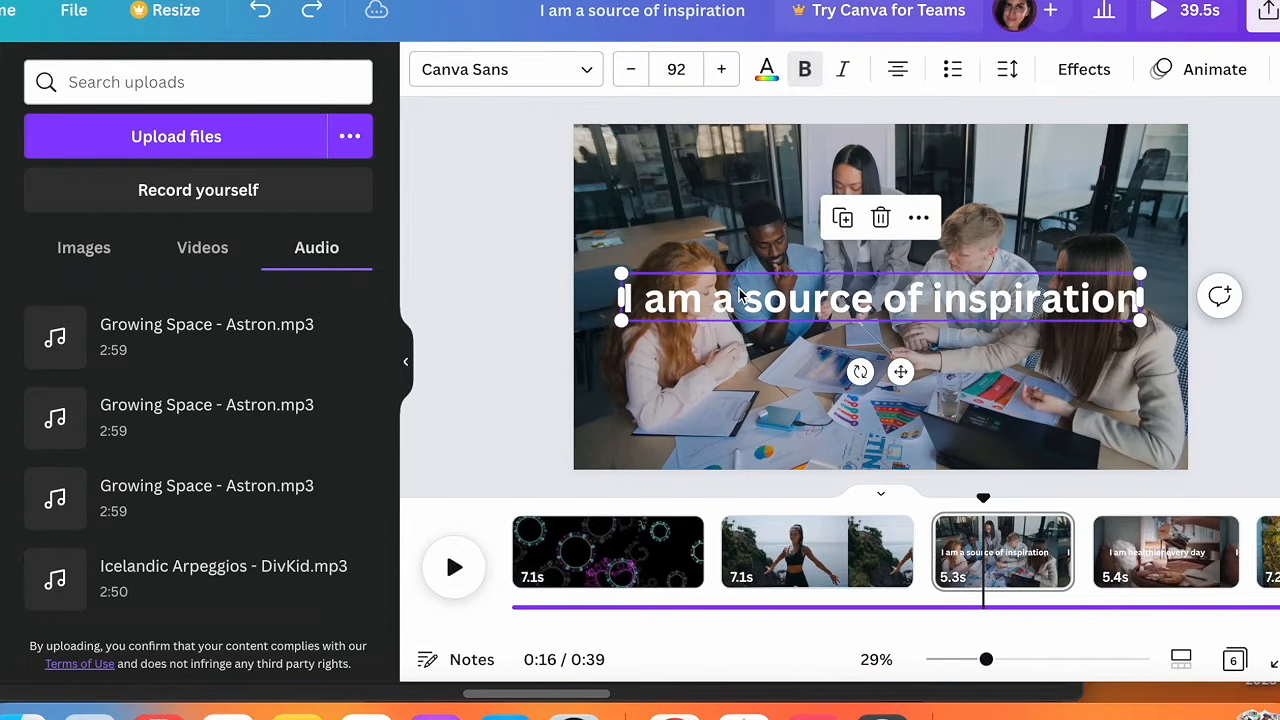
click(527, 350)
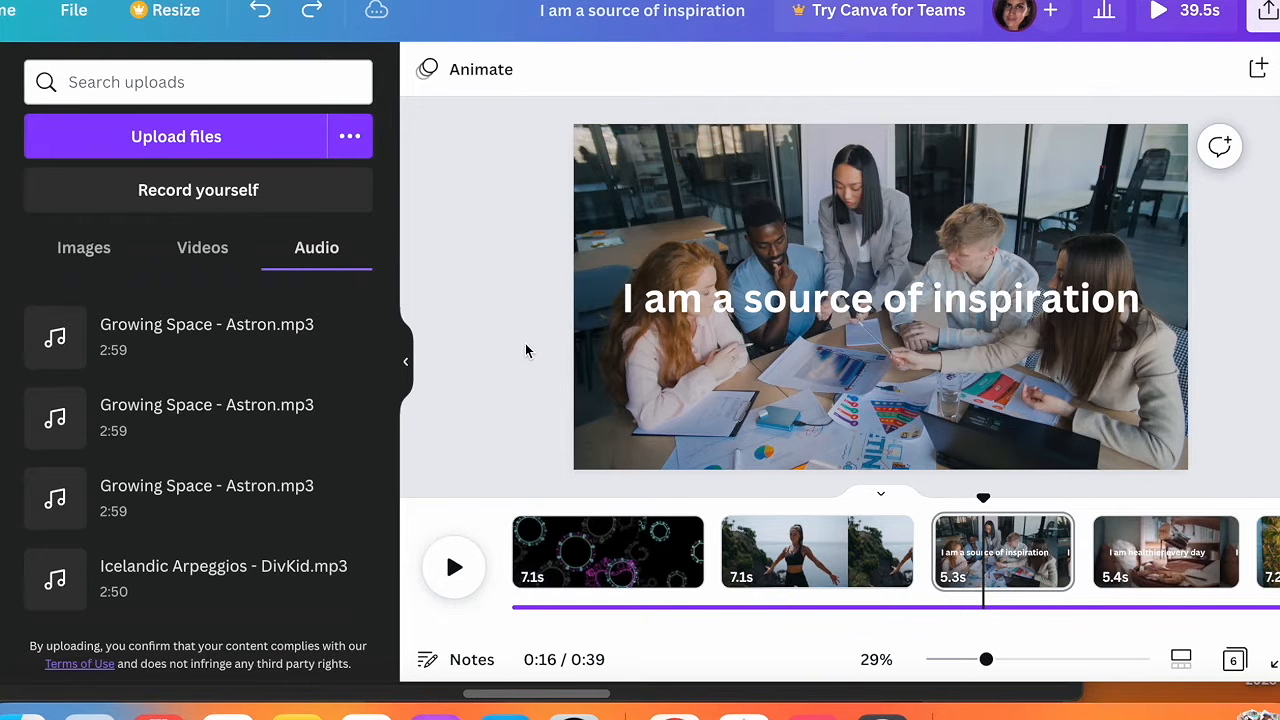
click(2, 290)
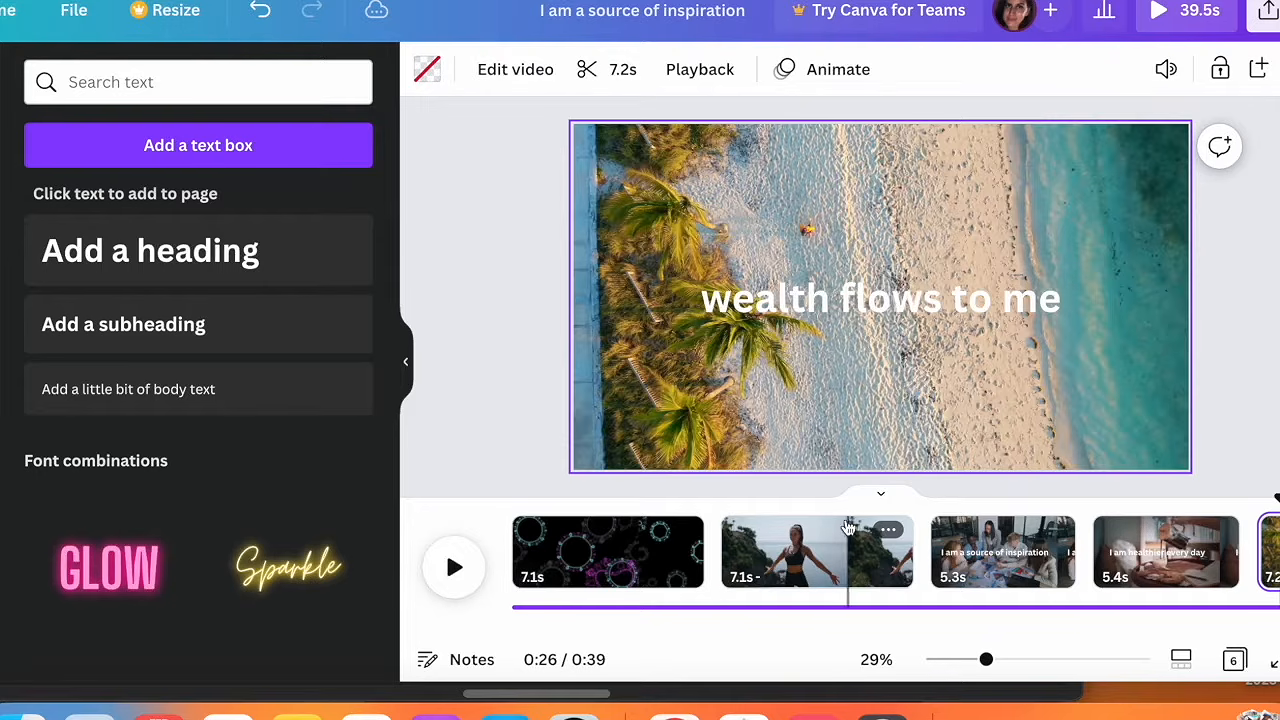
Step: Add a heading reading "I am healthy" to the stretching woman page
click(822, 548)
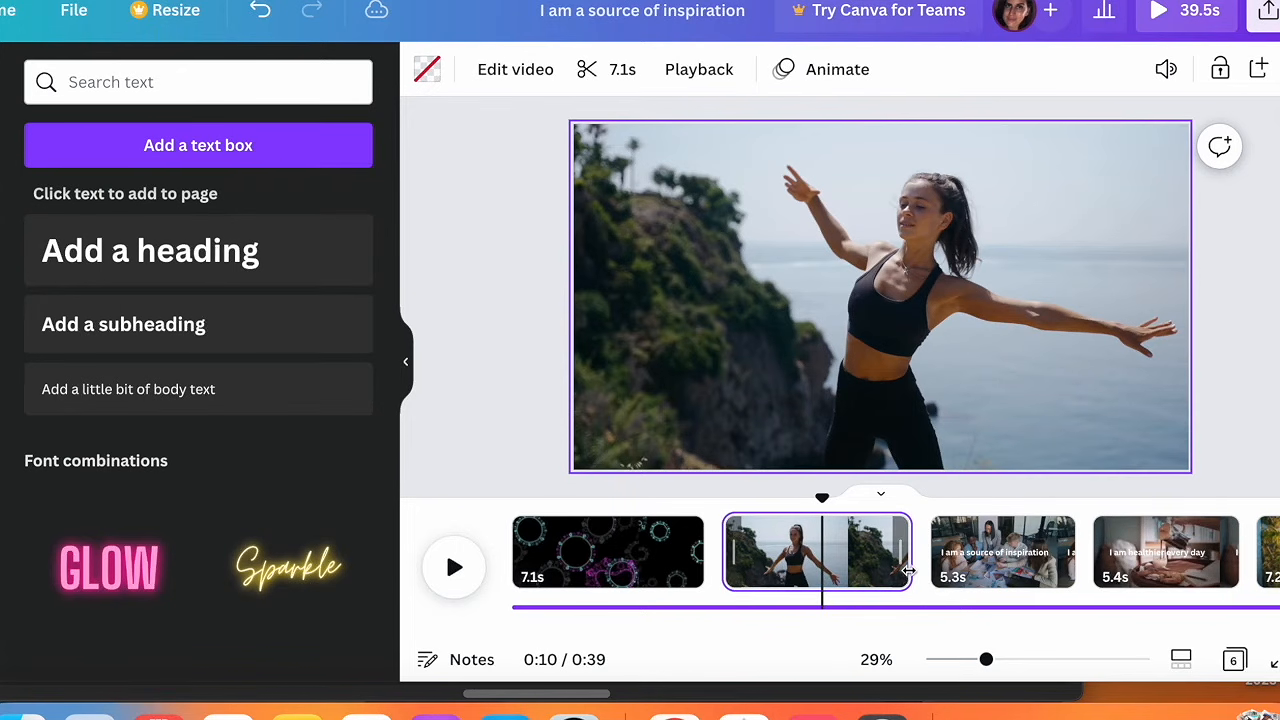
click(967, 552)
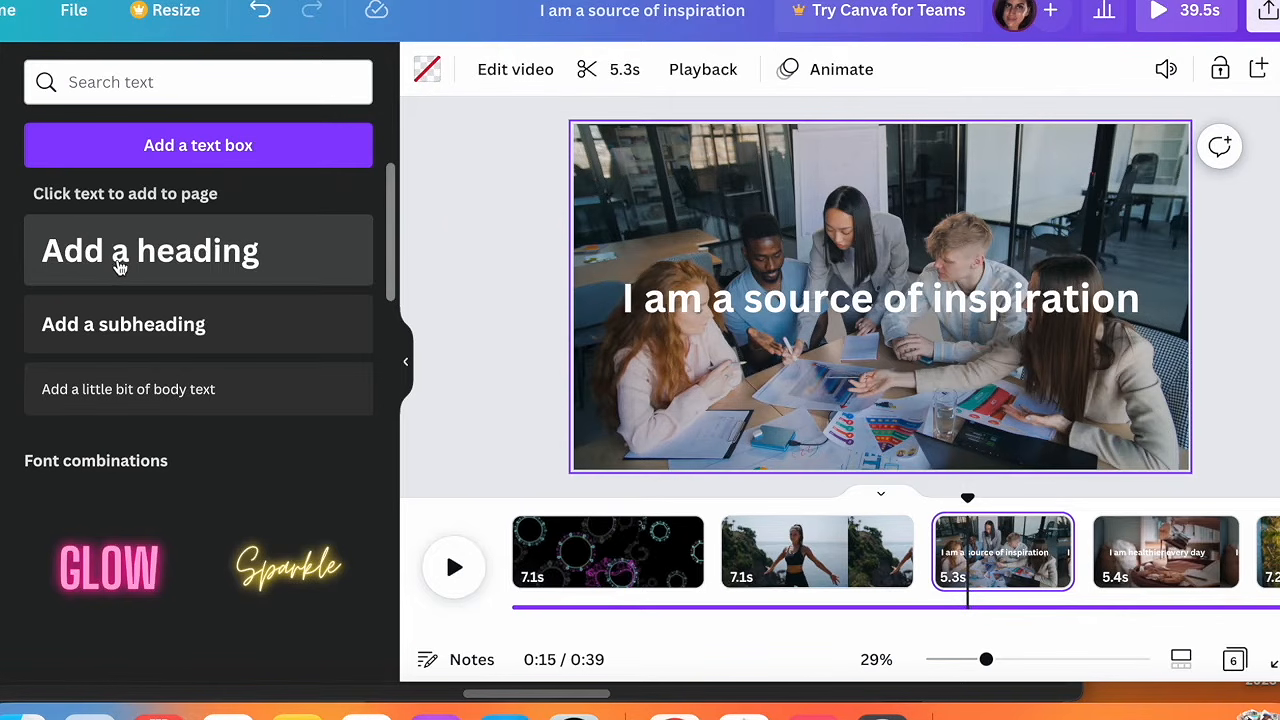
click(813, 550)
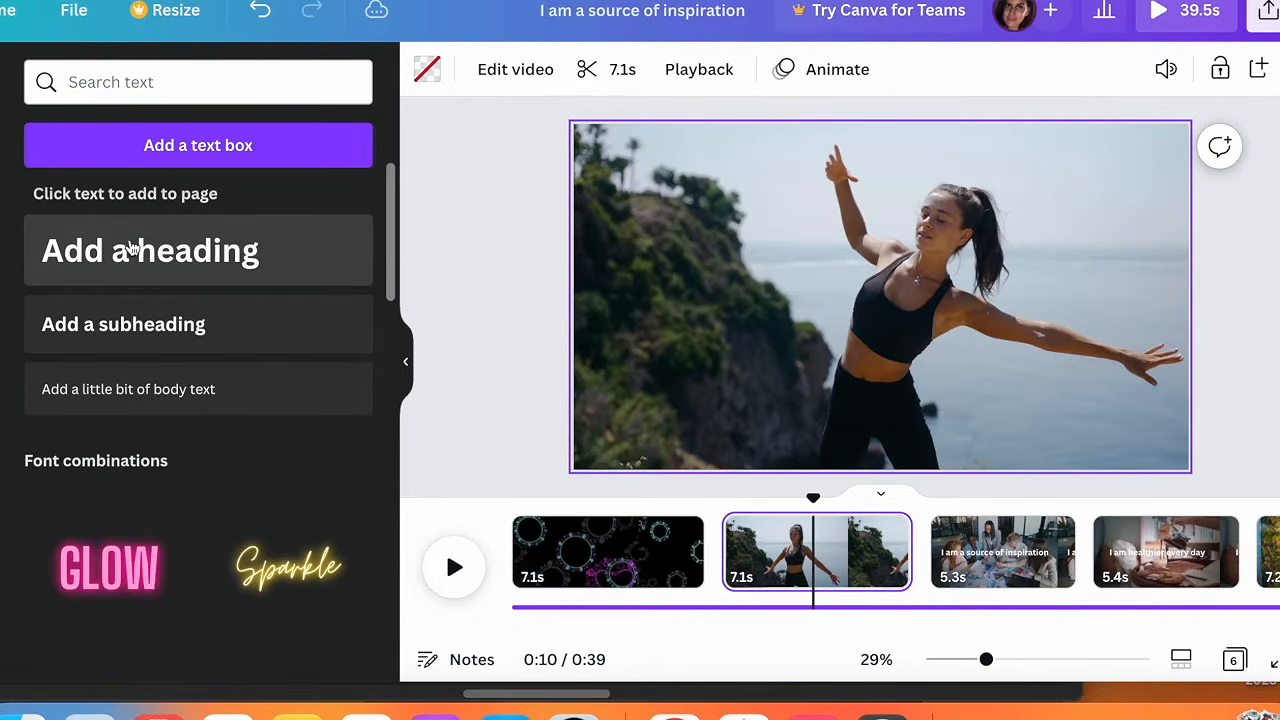
click(132, 248)
key(BackSpace)
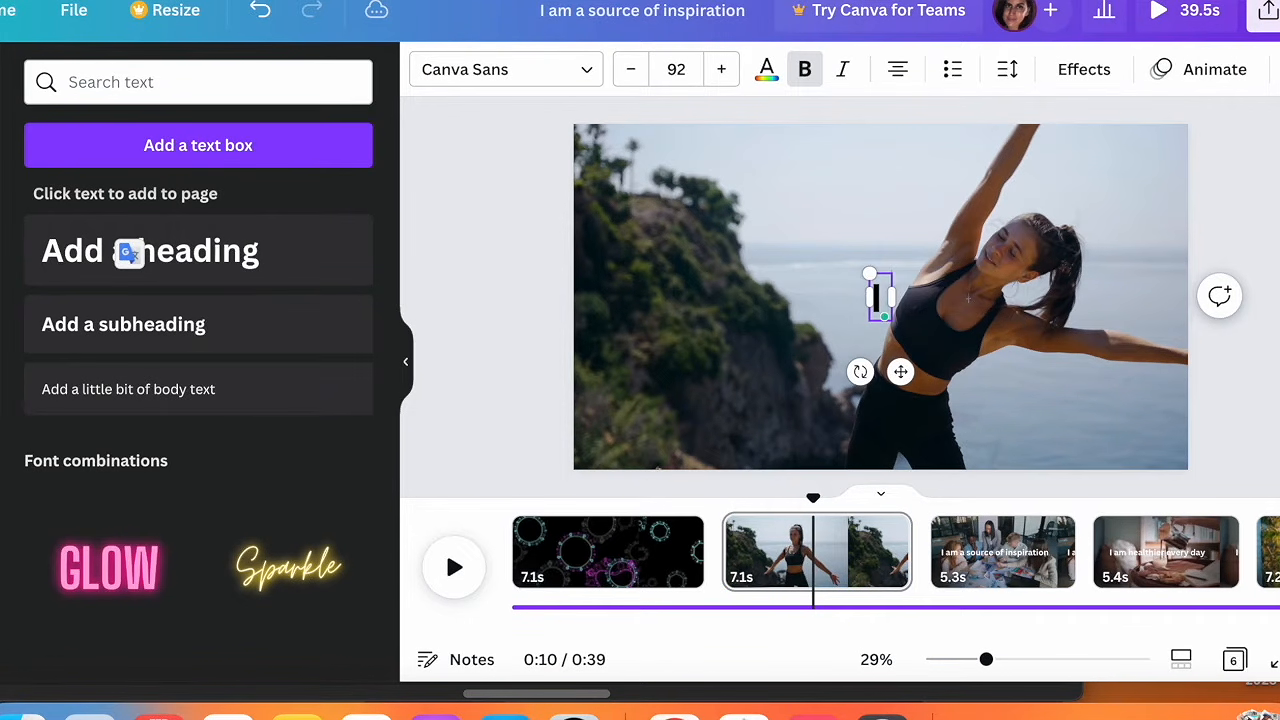
text(I am healthy)
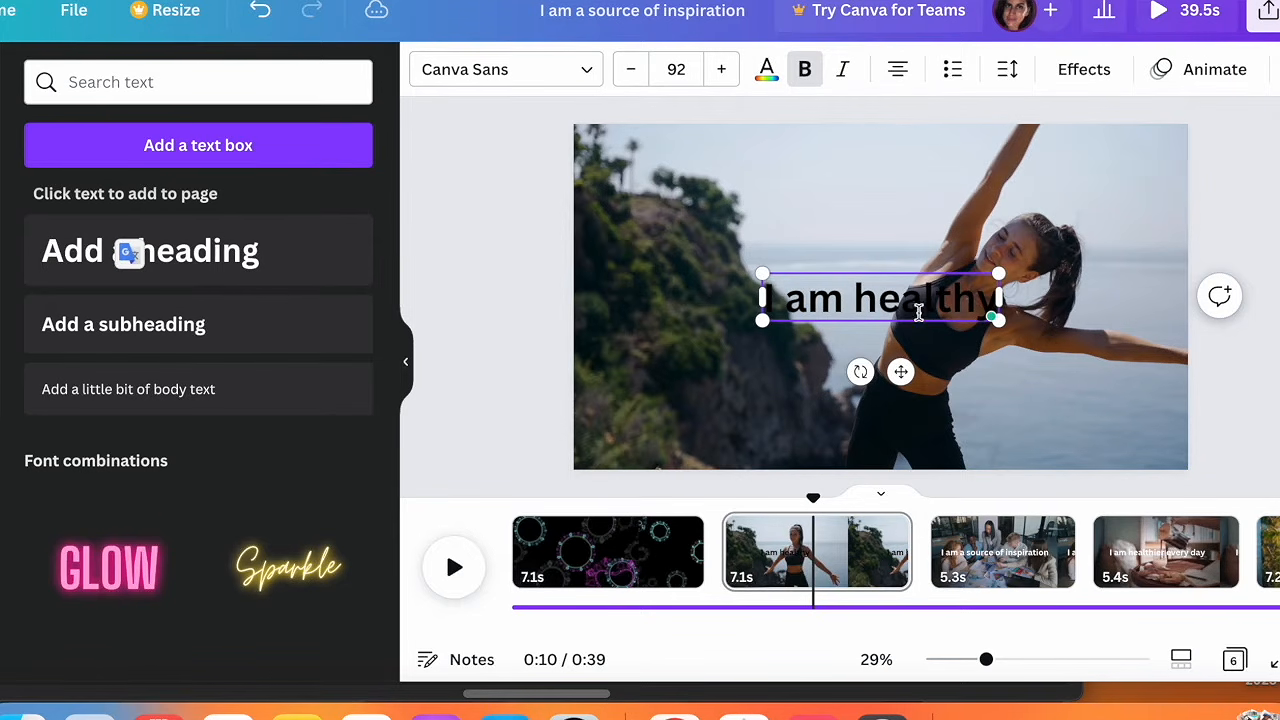
Step: Change the whole "I am healthy" heading's text color to white
key(ctrl+a)
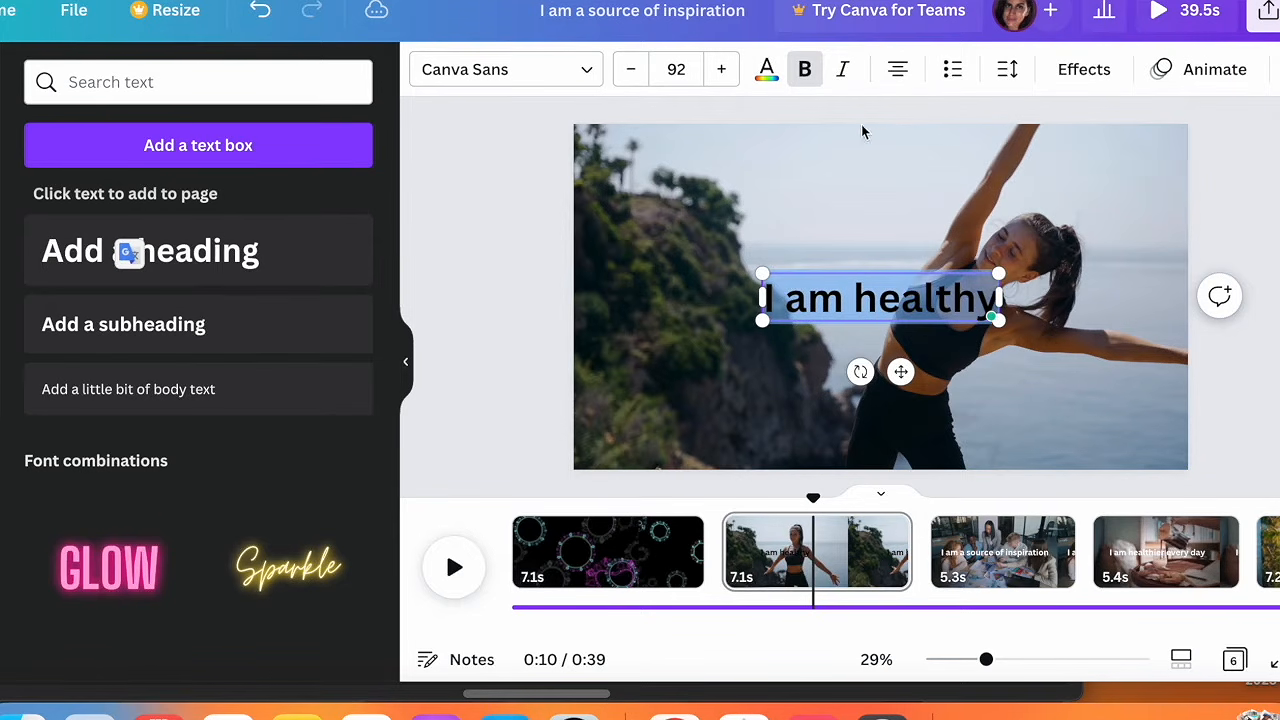
click(767, 69)
click(173, 185)
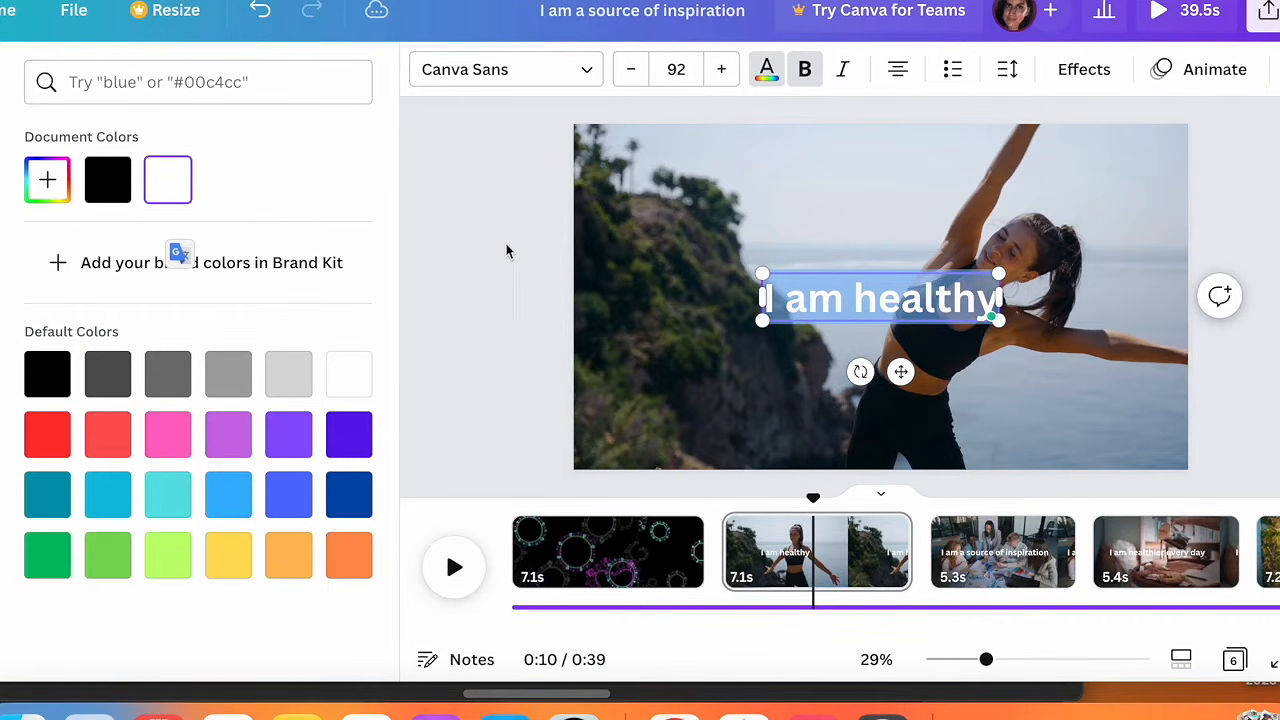
click(569, 278)
click(744, 297)
click(783, 305)
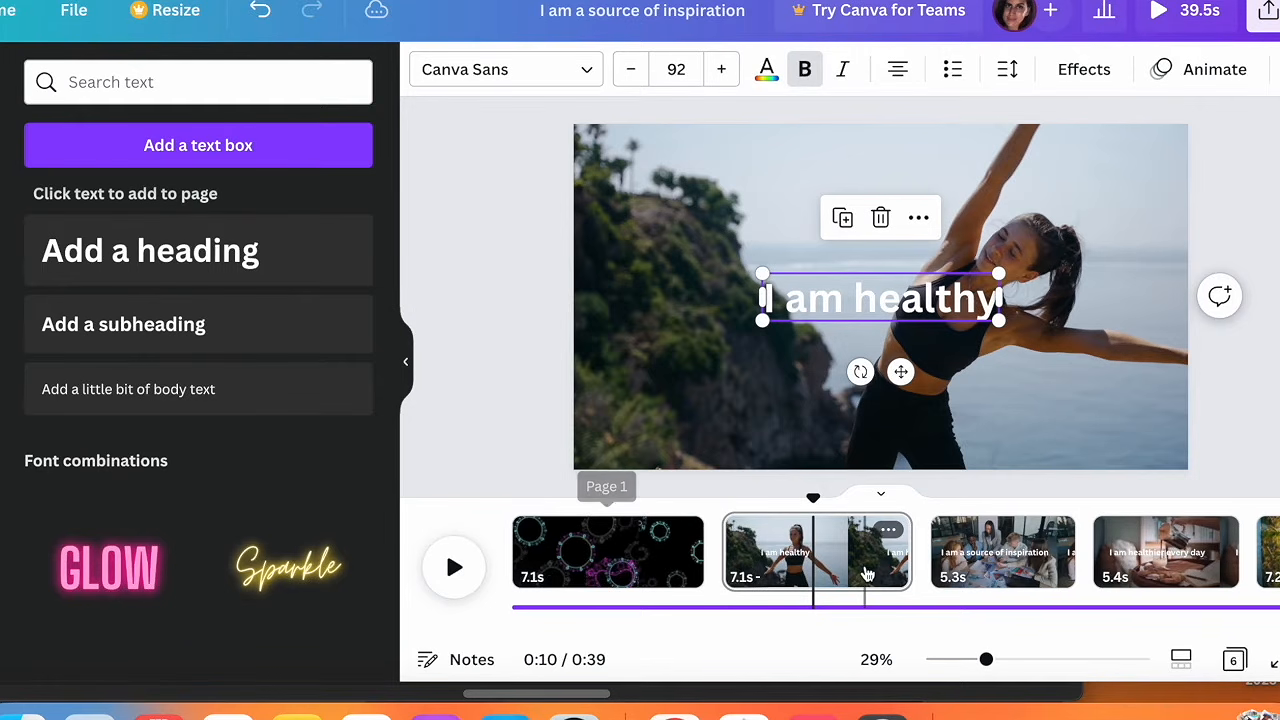
Step: Download all six pages of the design as an MP4 video at 1080p (HD) quality
click(1060, 530)
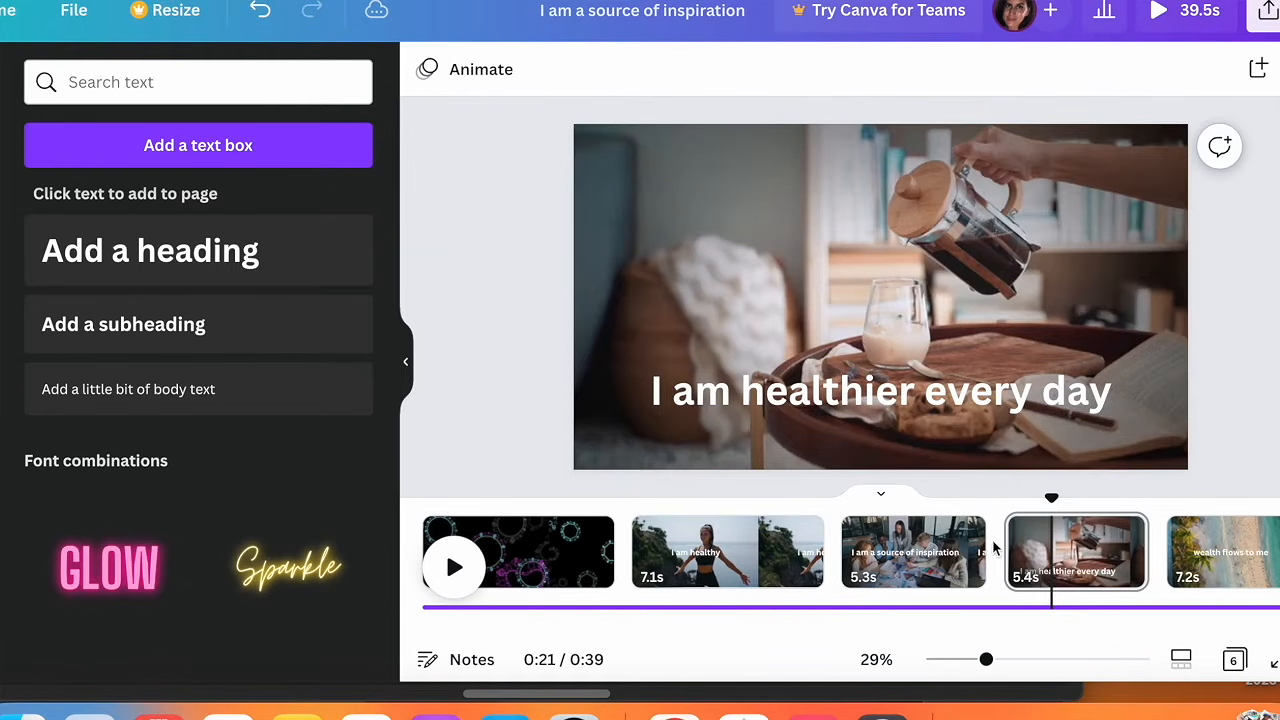
click(1264, 12)
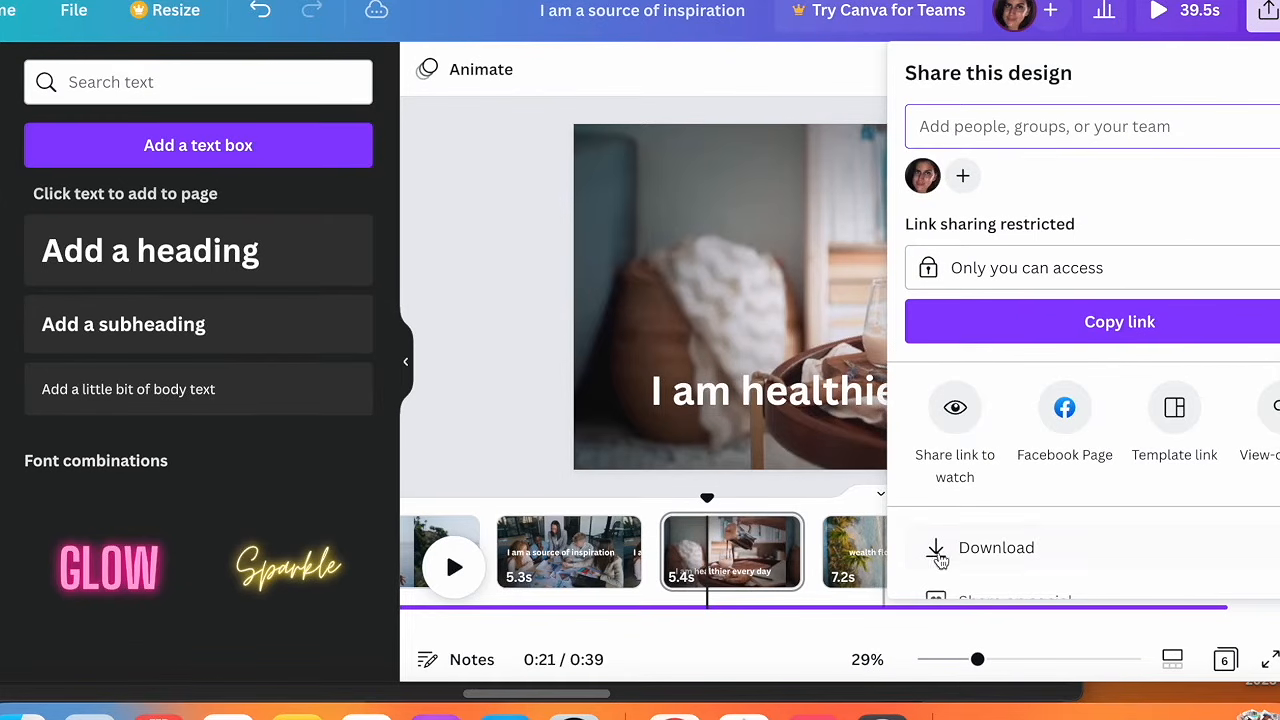
click(990, 548)
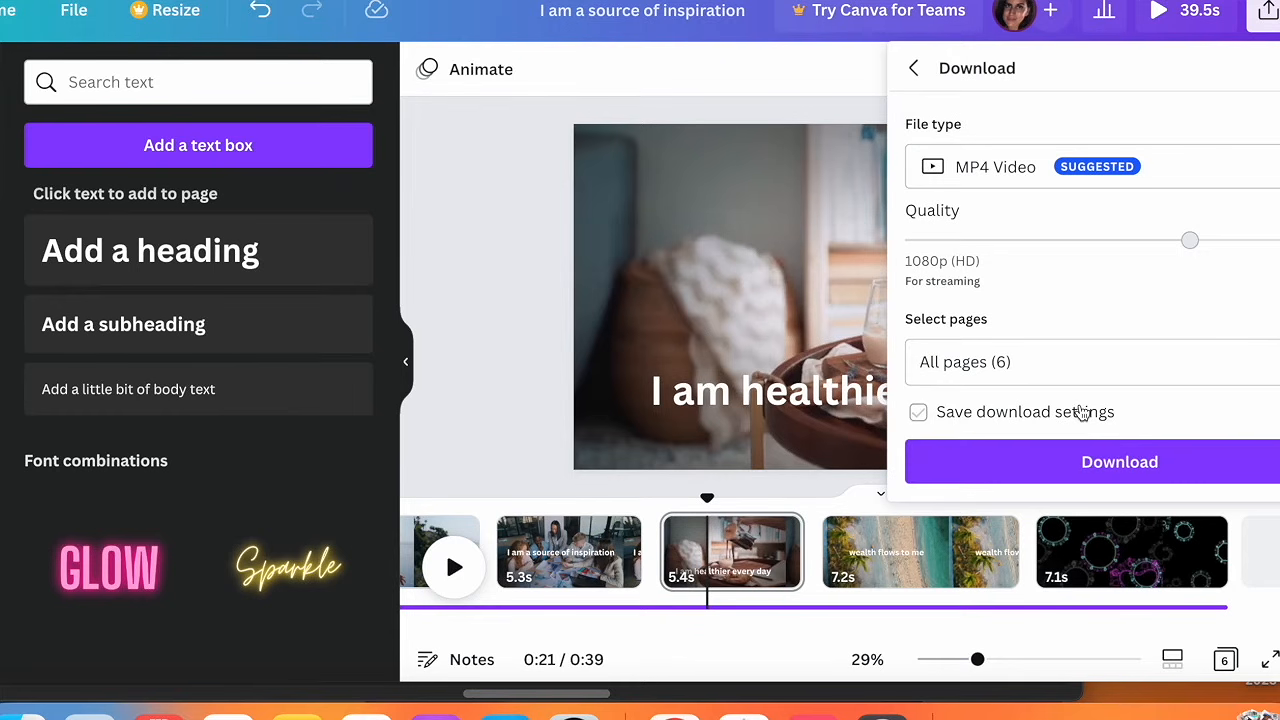
click(1103, 465)
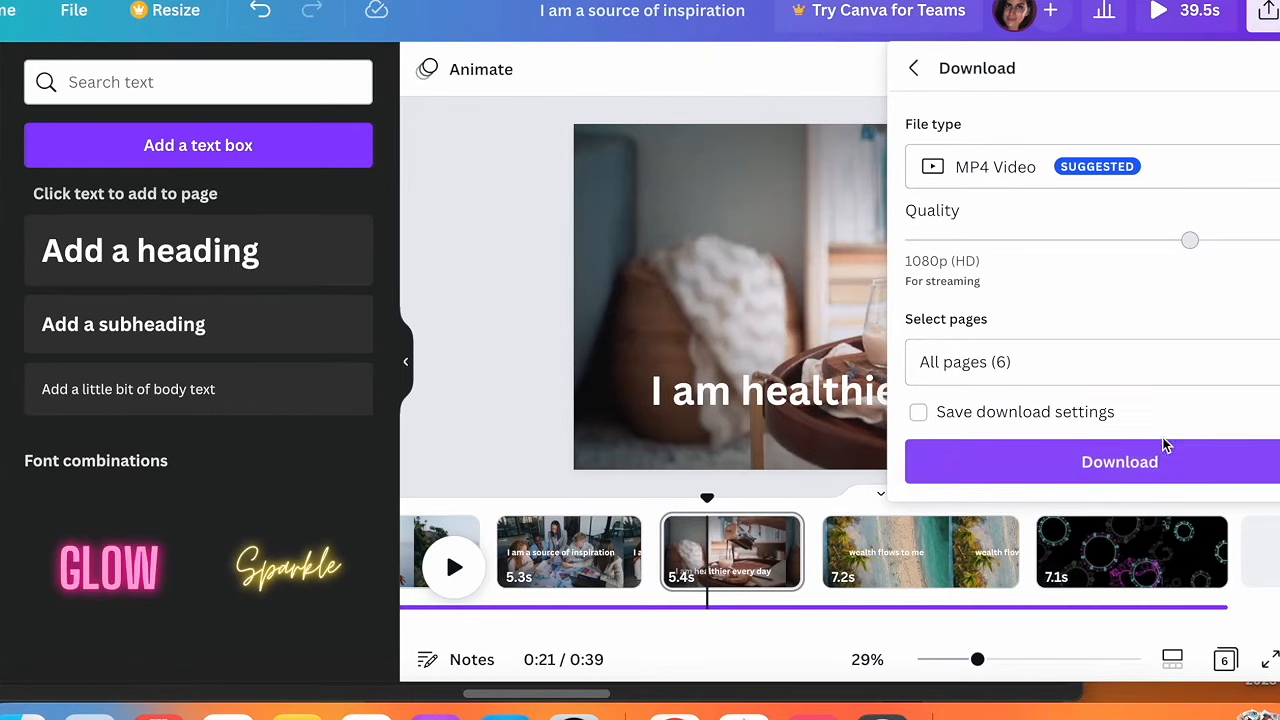
click(1175, 477)
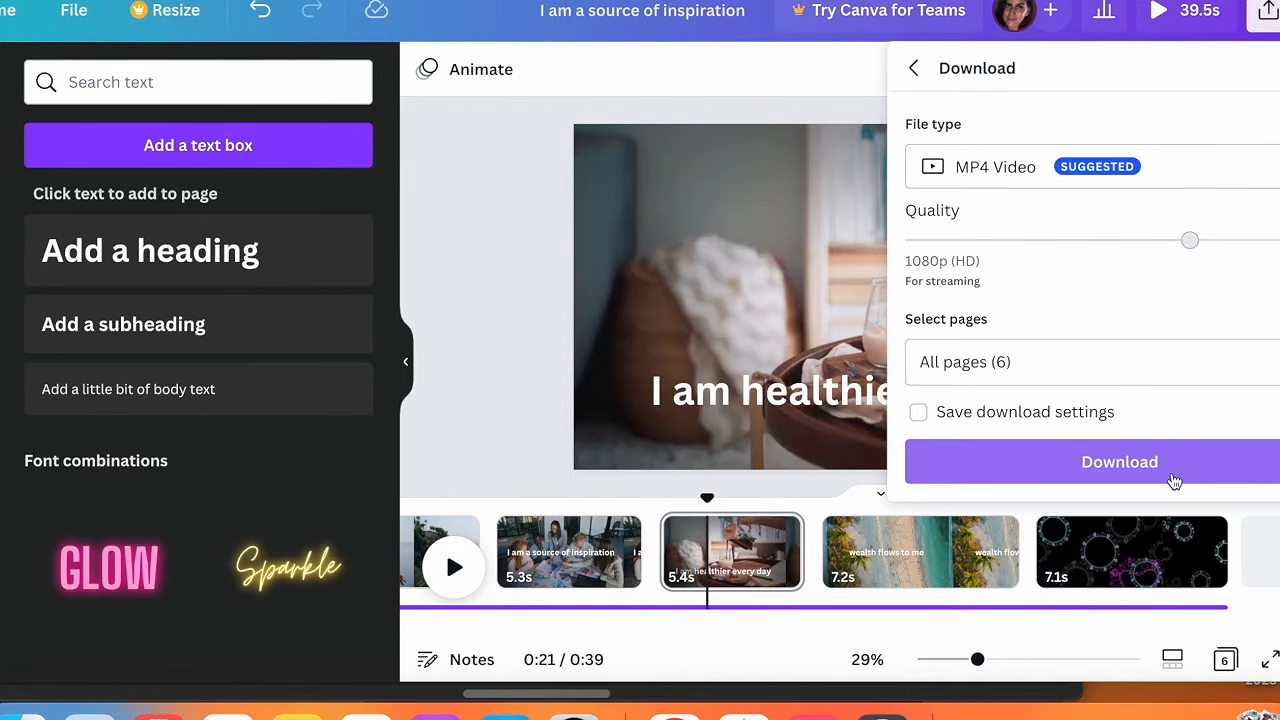